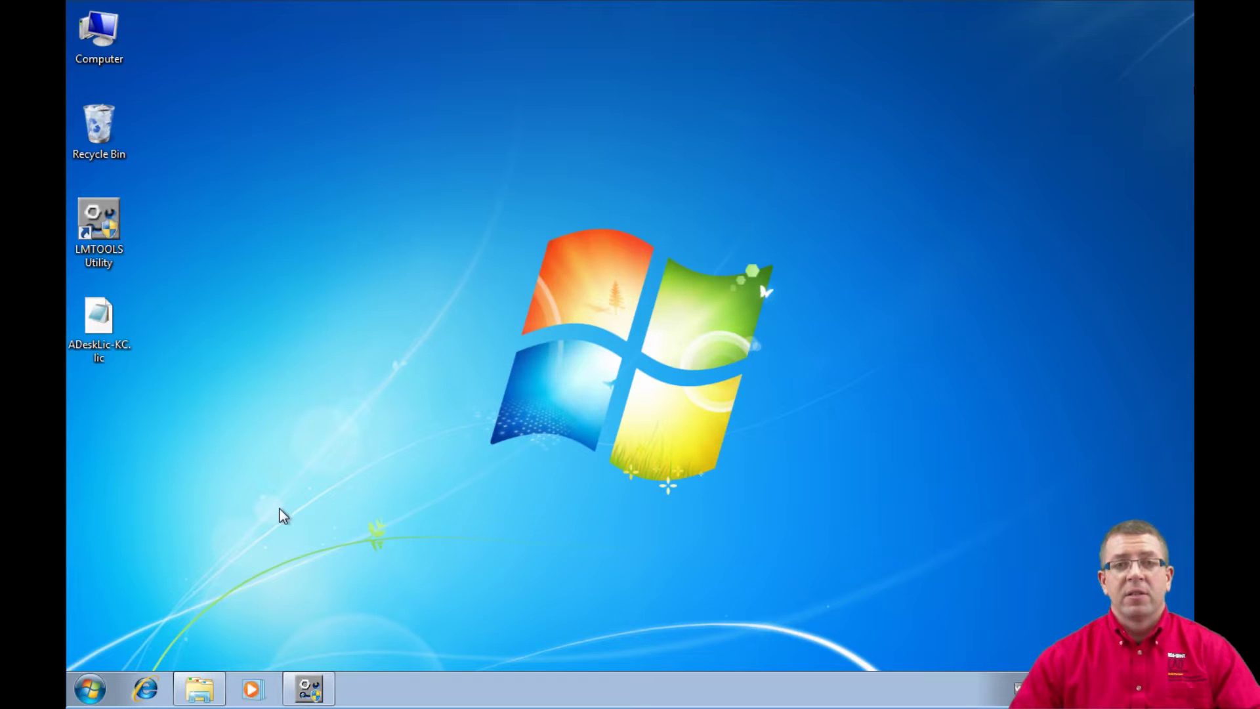
- Open the ADeskLic-KC.lic license file from the desktop and examine the host name and hardware address on its SERVER line
{"action": "left_click_drag", "start_coordinate": [106, 322], "coordinate": [430, 328]}
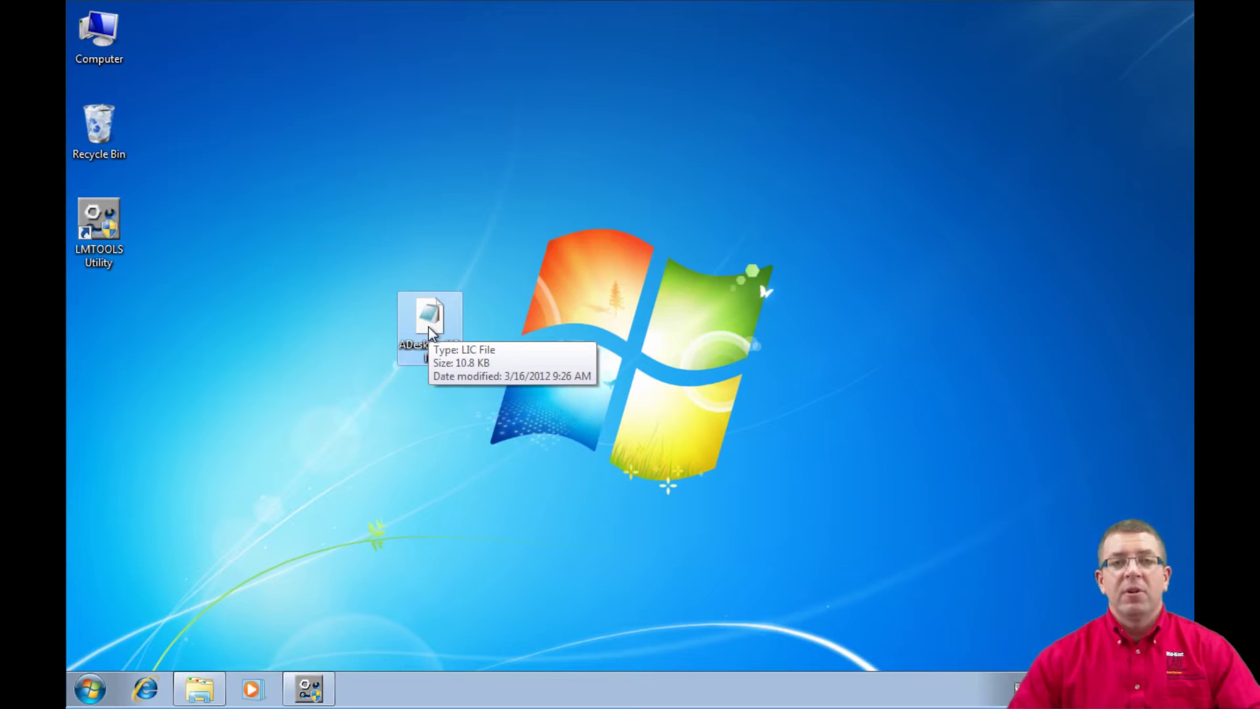
{"action": "double_click", "coordinate": [428, 327]}
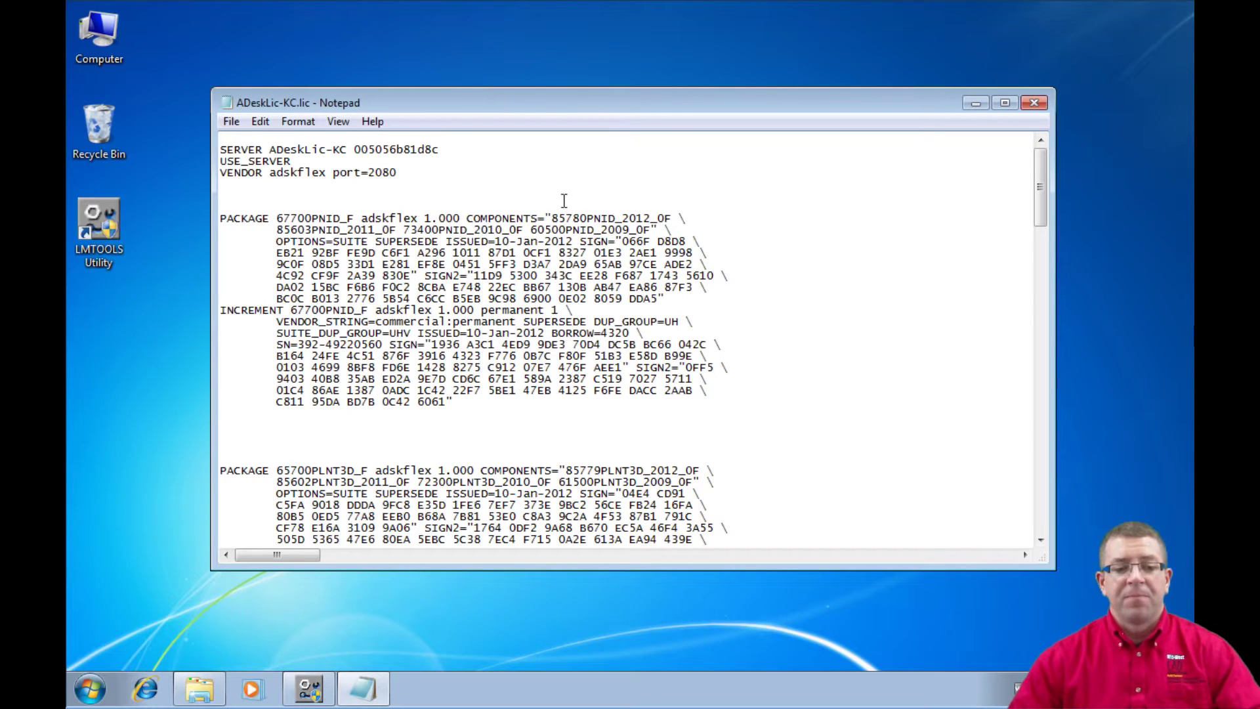
{"action": "left_click_drag", "start_coordinate": [219, 150], "coordinate": [453, 151]}
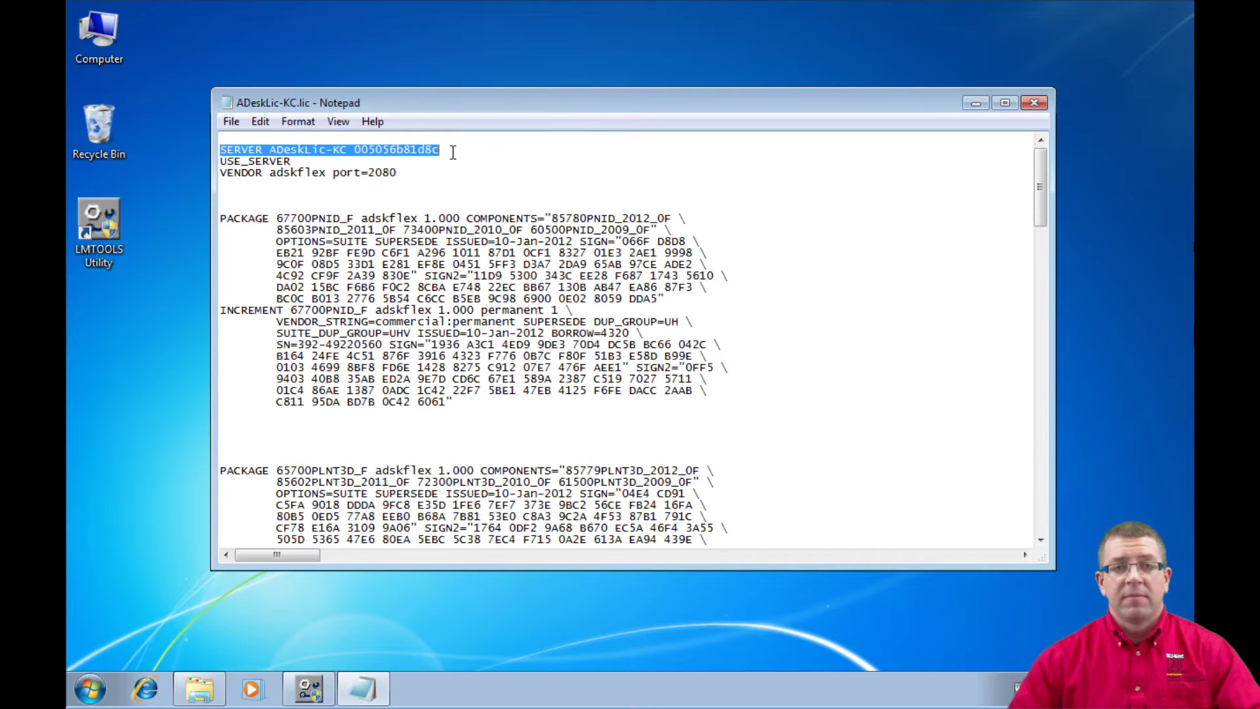
{"action": "left_click", "coordinate": [349, 145]}
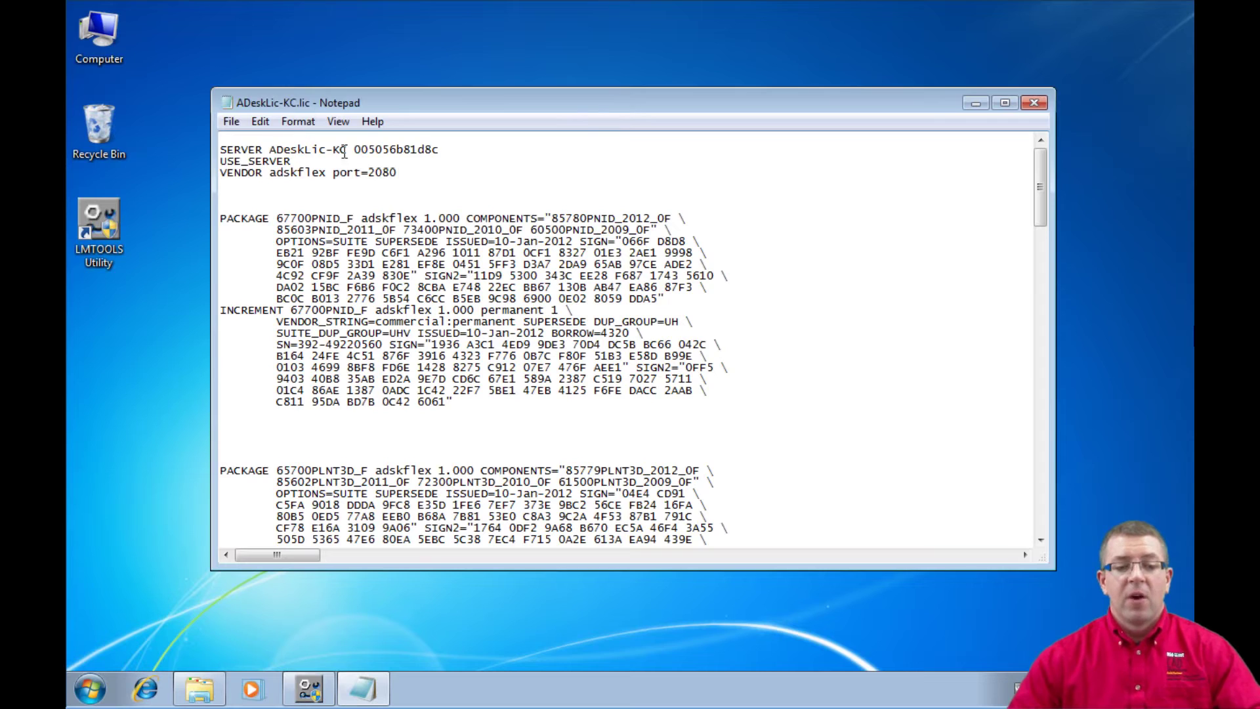
{"action": "left_click_drag", "start_coordinate": [439, 149], "coordinate": [357, 152]}
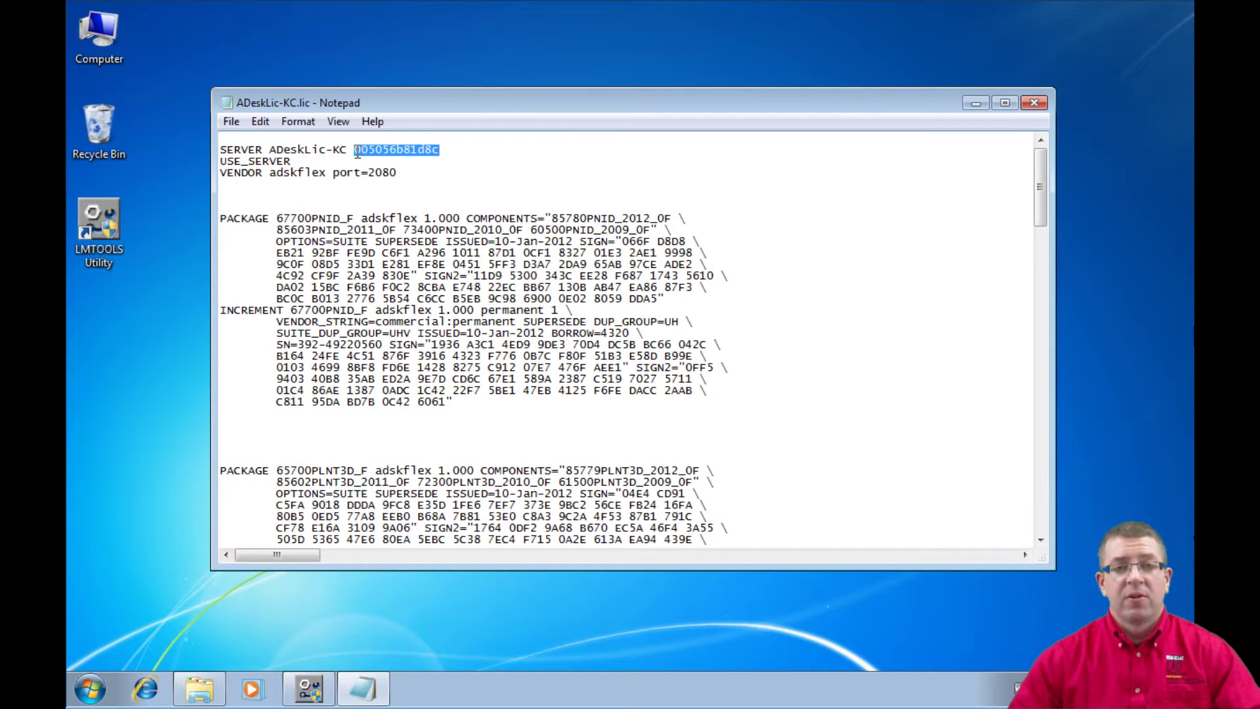
{"action": "left_click_drag", "start_coordinate": [271, 150], "coordinate": [439, 151]}
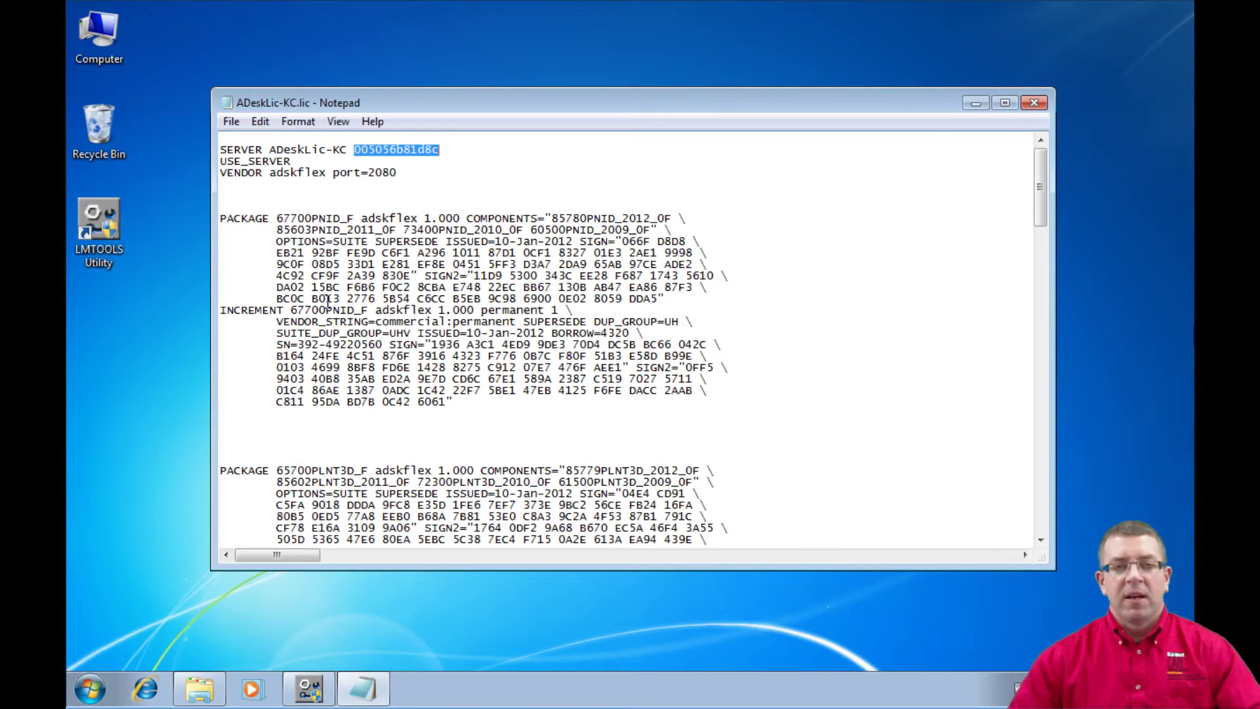
- Examine the first PACKAGE block in the license file, focusing on the product abbreviation in its feature code
{"action": "left_click_drag", "start_coordinate": [477, 400], "coordinate": [510, 402]}
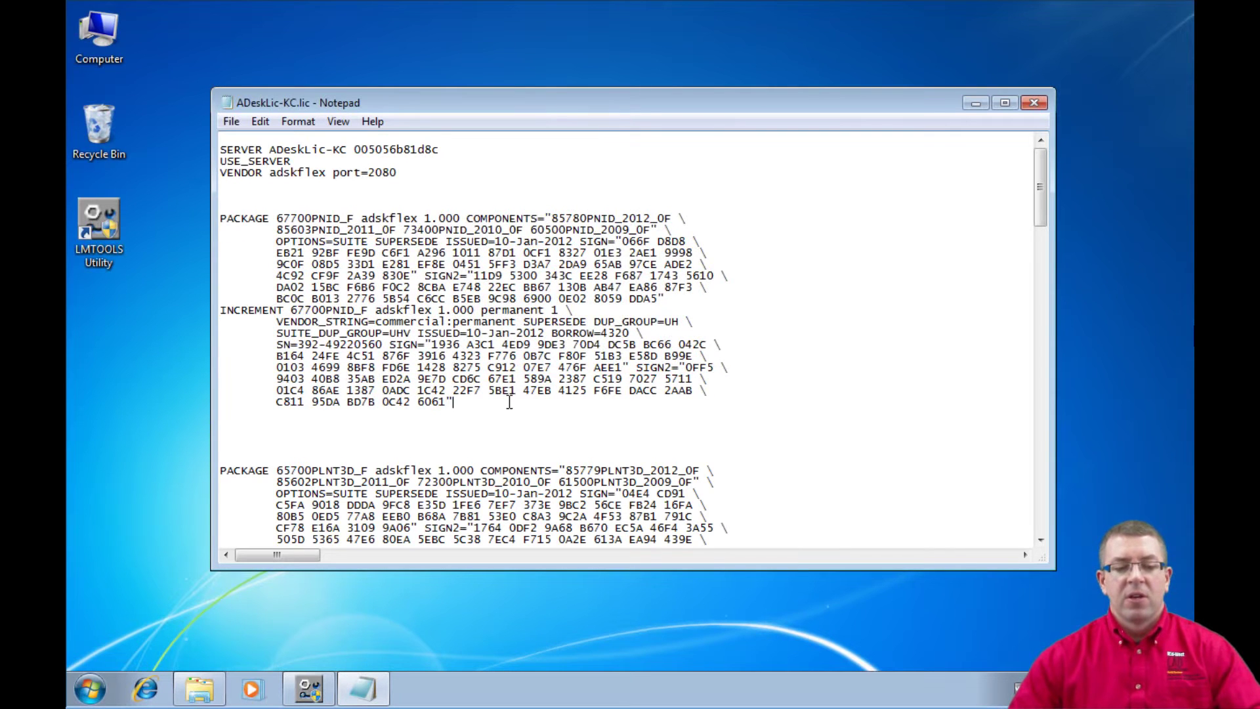
{"action": "left_click", "coordinate": [221, 219]}
{"action": "left_click_drag", "start_coordinate": [224, 222], "coordinate": [355, 218]}
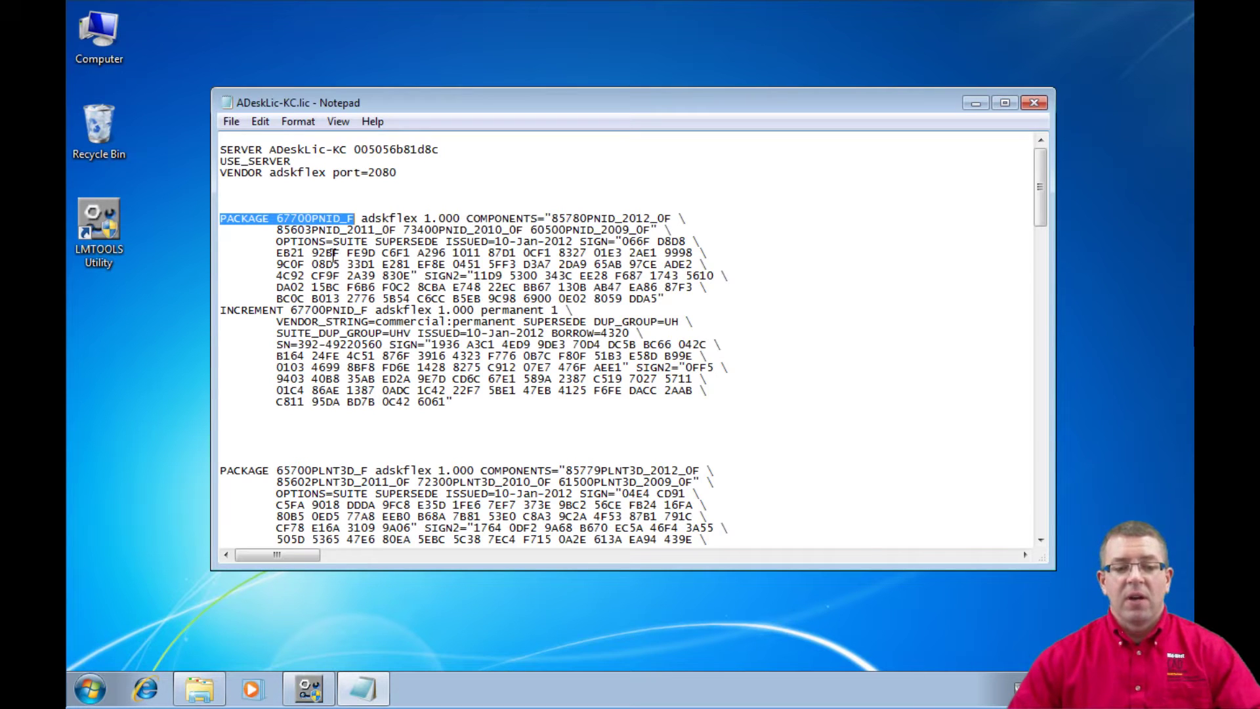
{"action": "left_click_drag", "start_coordinate": [312, 218], "coordinate": [340, 218]}
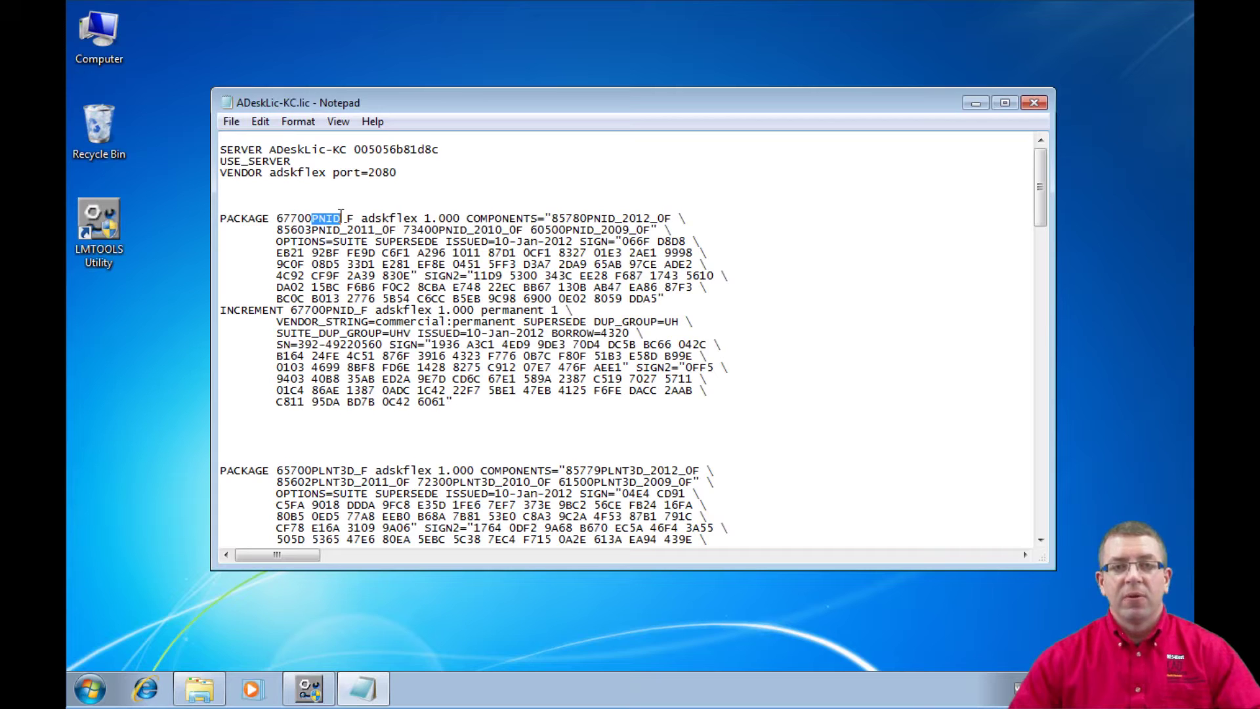
- Switch to Internet Explorer, search Google for "autodesk feature codes" and open the 2012 FLEXnet feature codes page for Autodesk products
{"action": "left_click", "coordinate": [150, 696]}
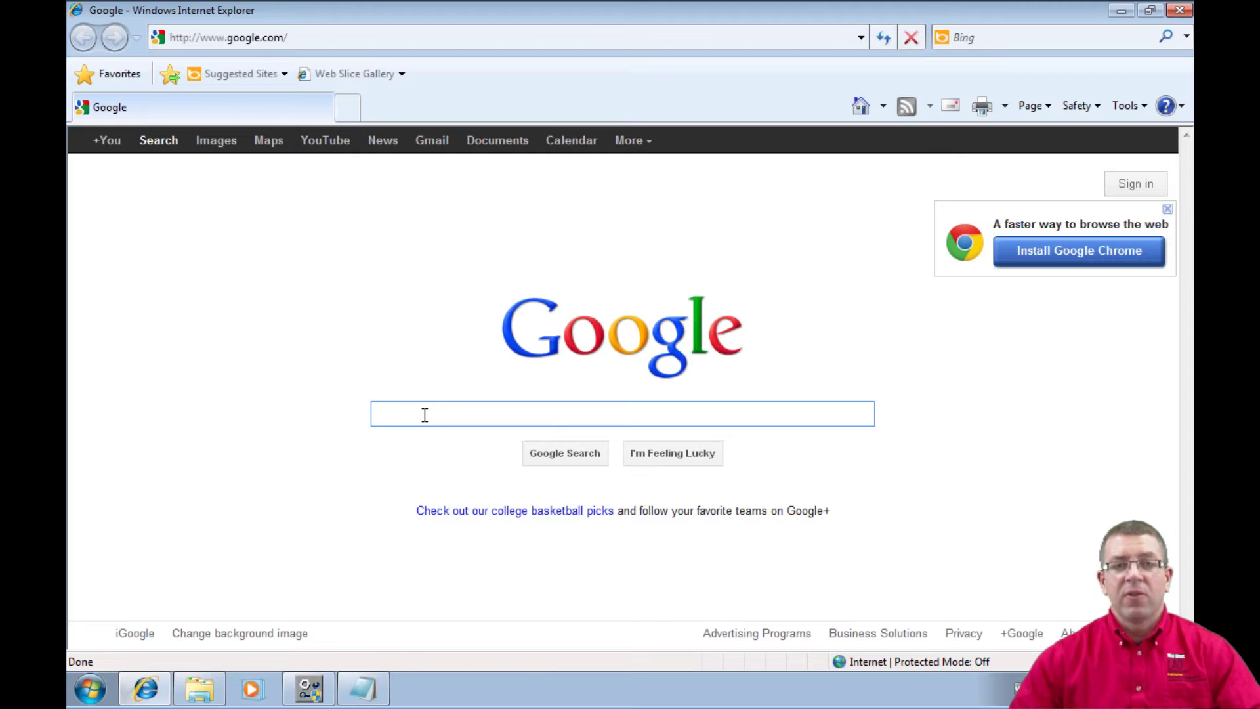
{"action": "type", "text": "aut"}
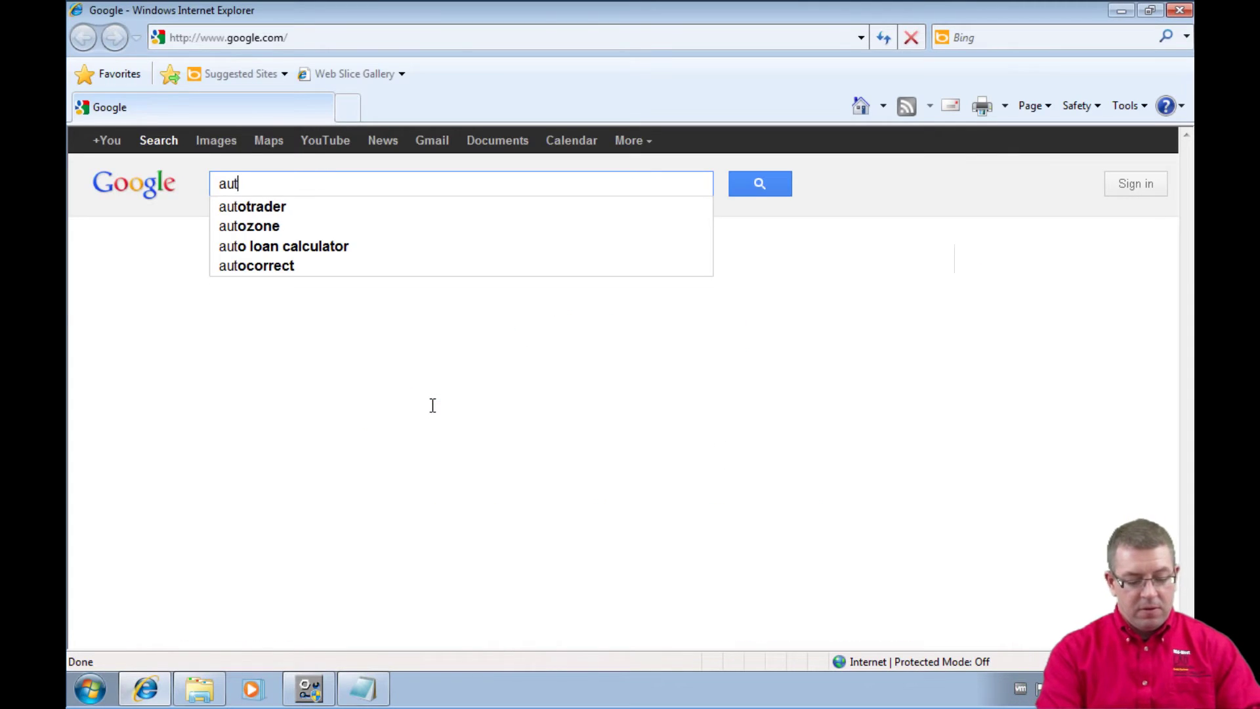
{"action": "type", "text": "odesk fe"}
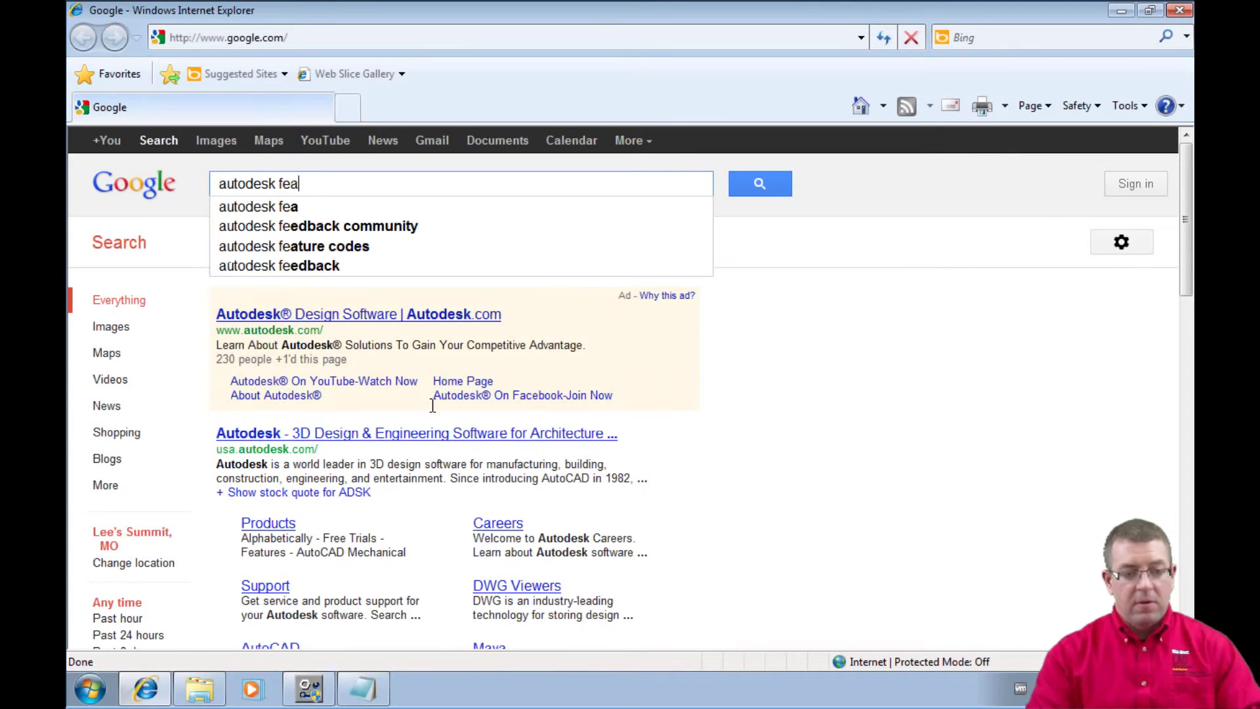
{"action": "type", "text": "a"}
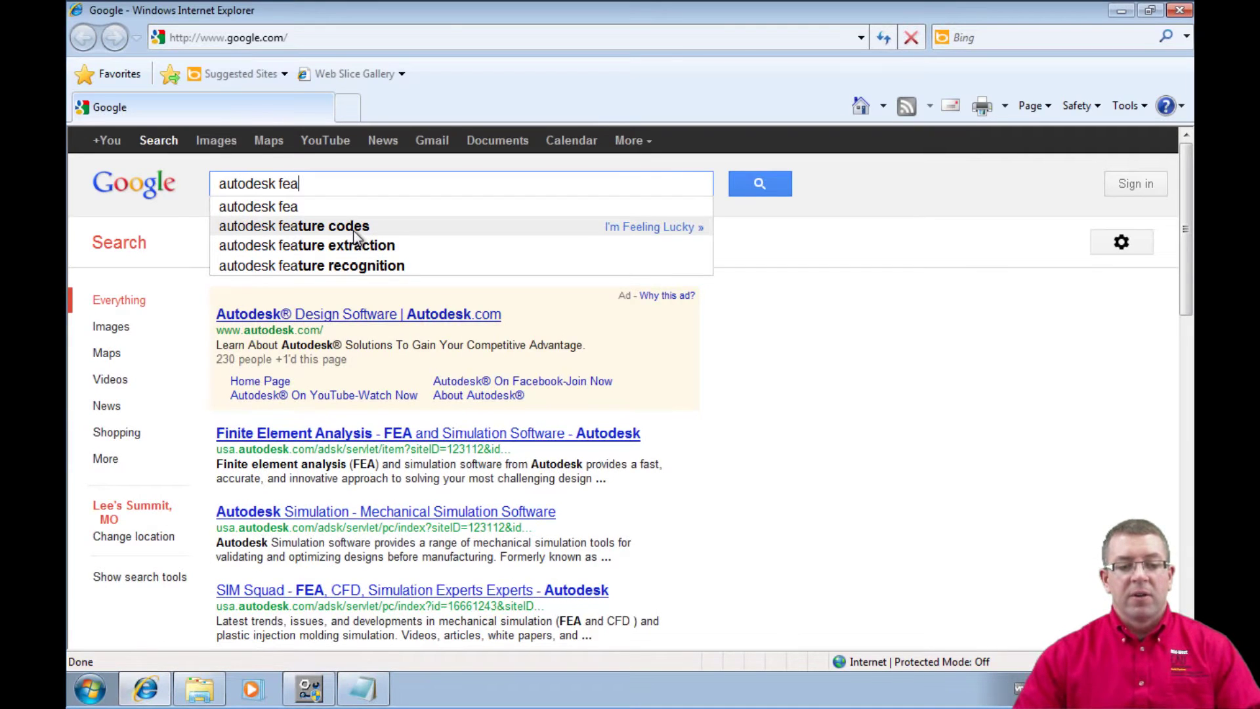
{"action": "left_click", "coordinate": [354, 227]}
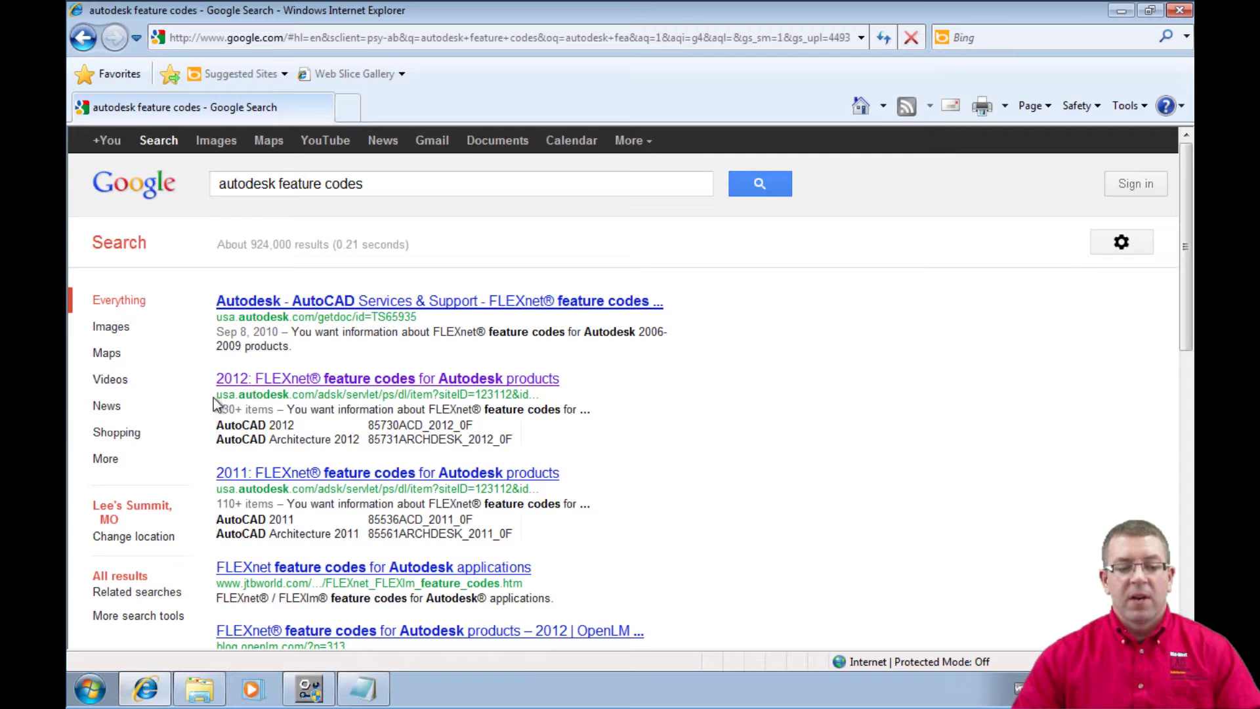
{"action": "left_click", "coordinate": [335, 385]}
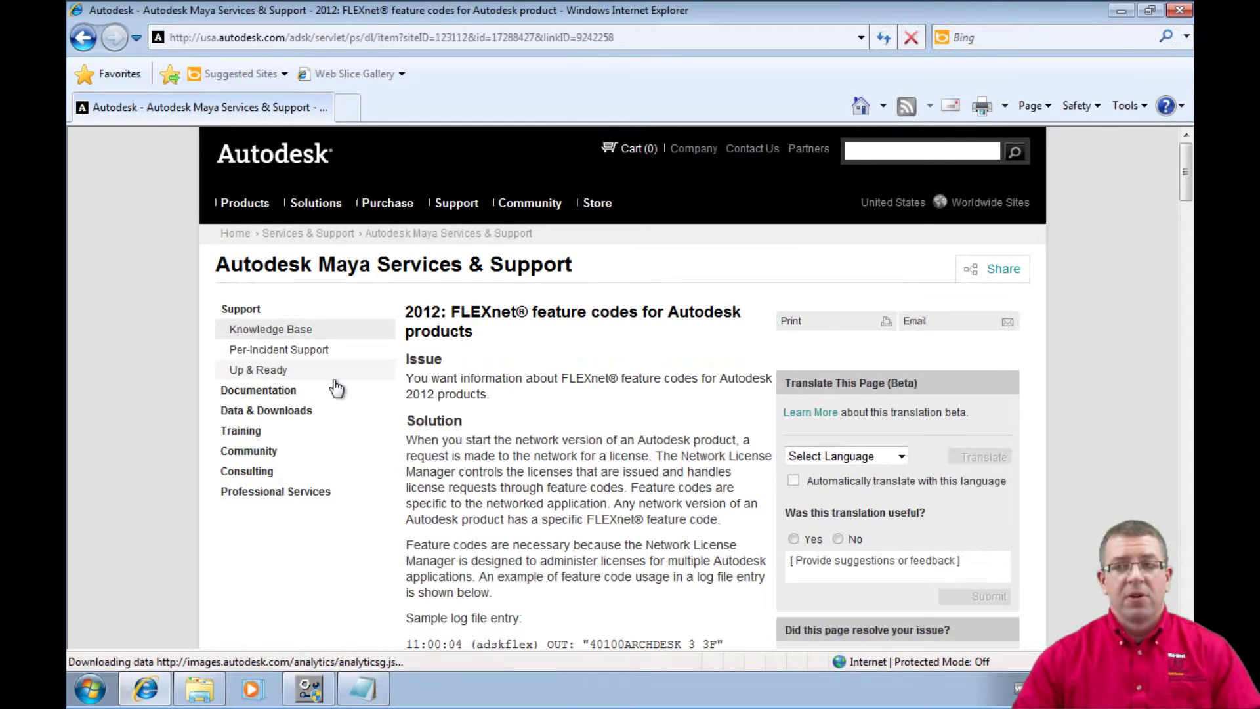
- Examine the numbers and product abbreviations in the Autodesk 2012 feature code table, and return to the license file in Notepad
{"action": "left_click_drag", "start_coordinate": [1187, 173], "coordinate": [1187, 203]}
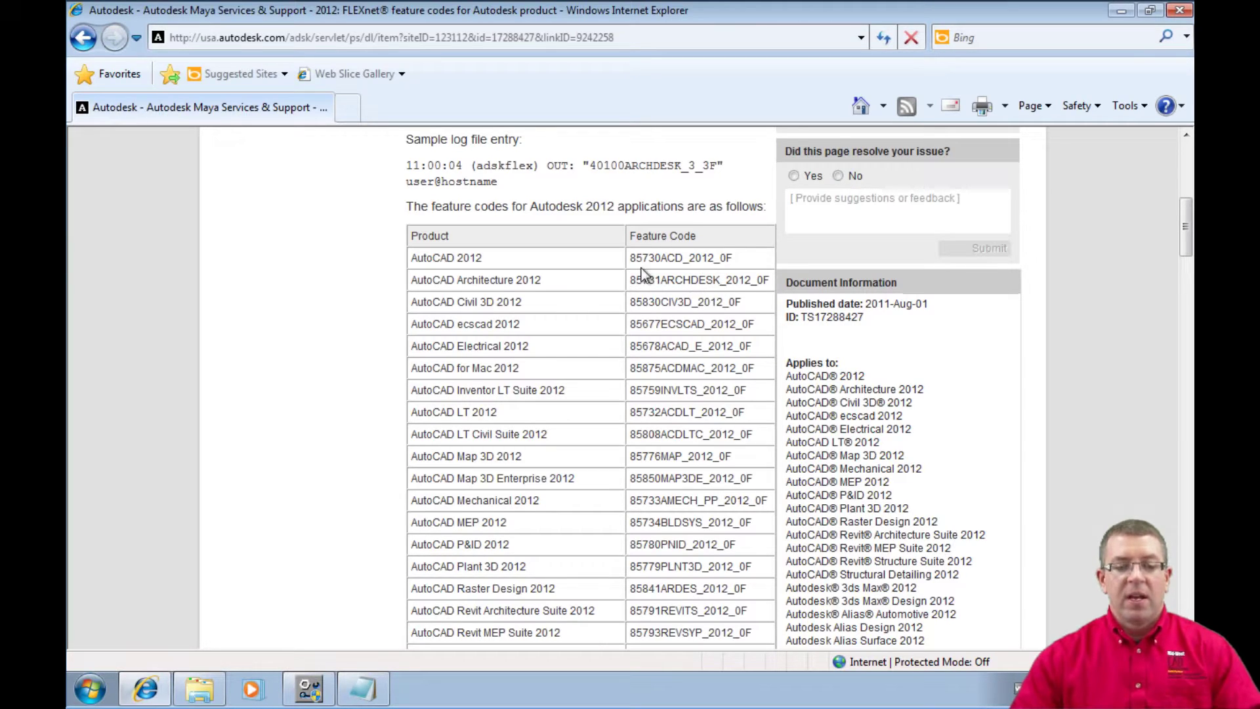
{"action": "left_click_drag", "start_coordinate": [632, 258], "coordinate": [664, 260]}
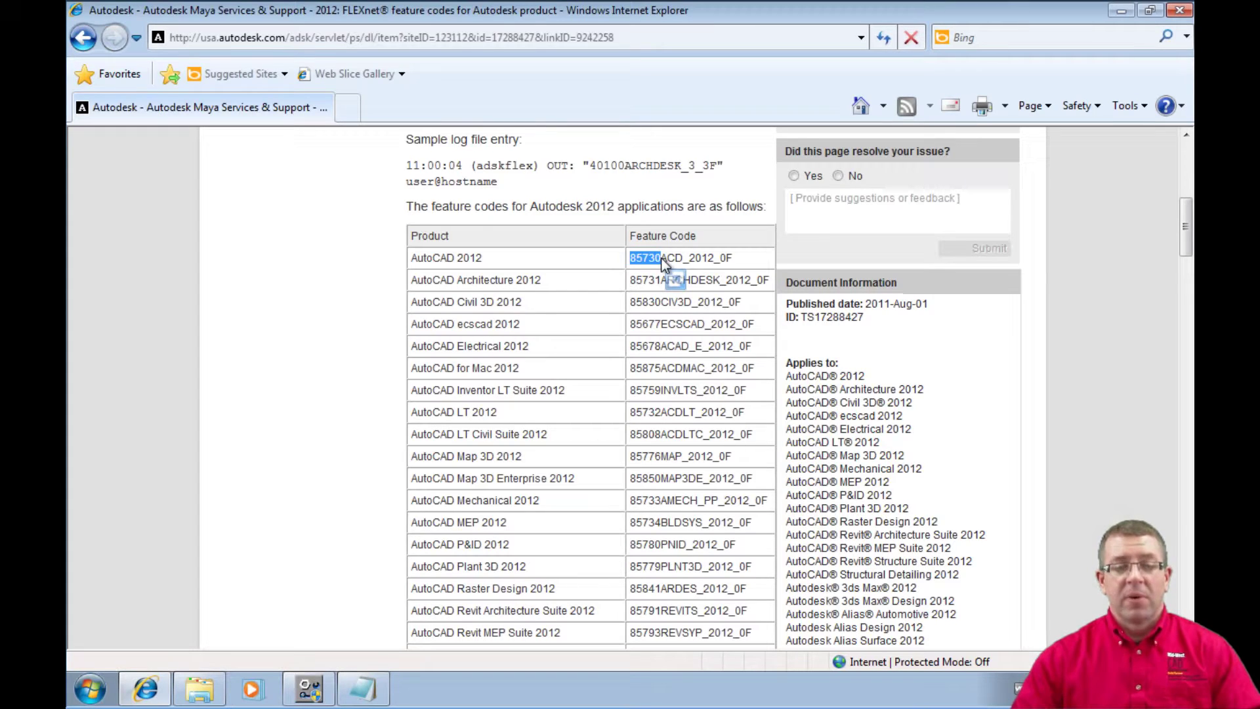
{"action": "left_click_drag", "start_coordinate": [661, 257], "coordinate": [664, 260]}
{"action": "left_click_drag", "start_coordinate": [667, 258], "coordinate": [961, 258]}
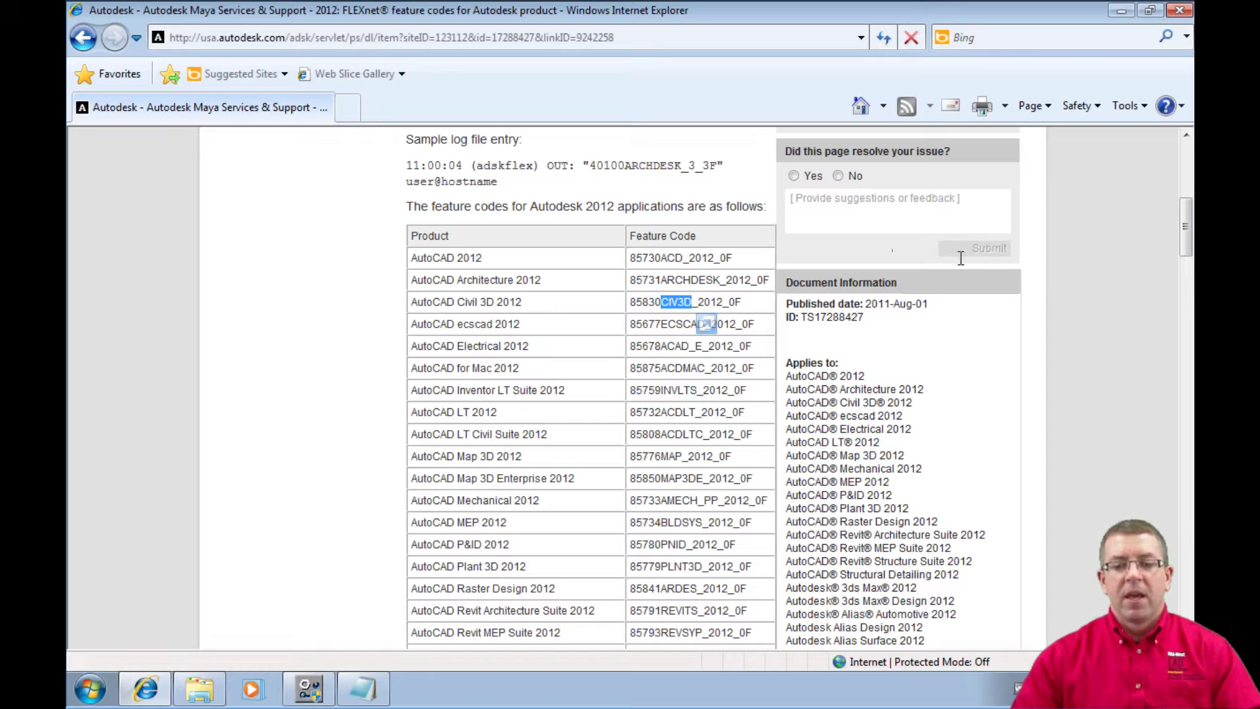
{"action": "left_click", "coordinate": [1121, 12]}
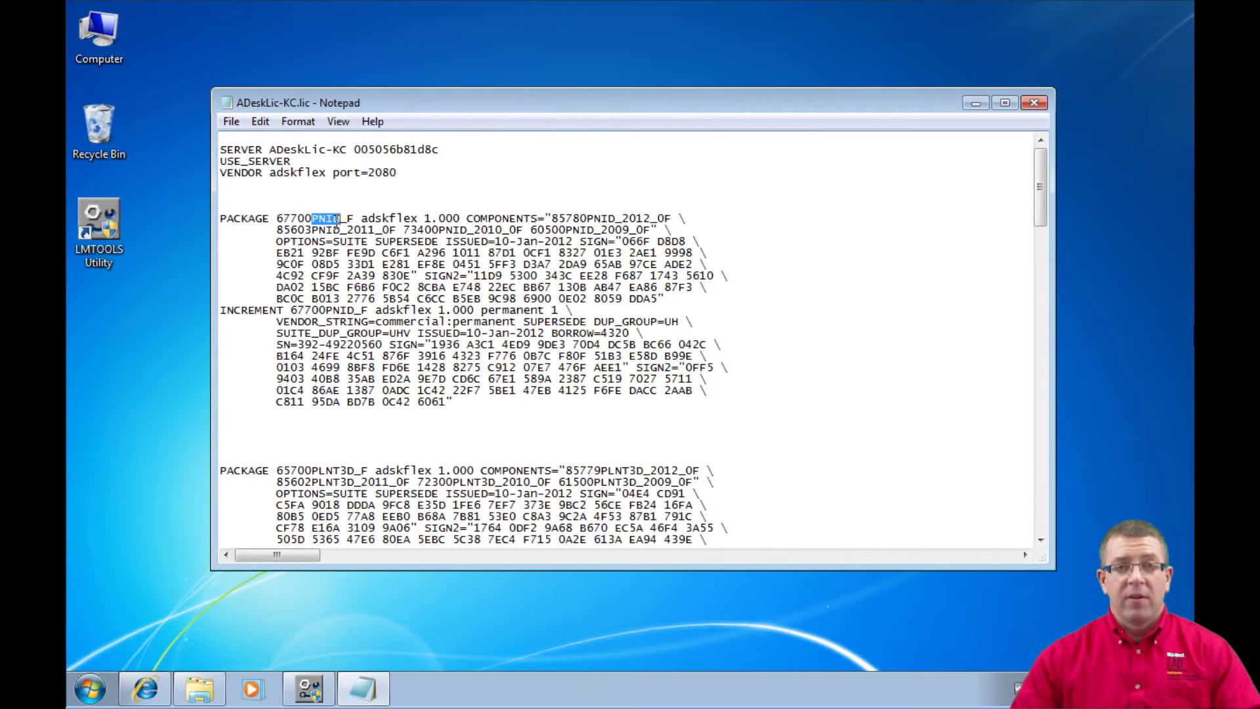
- Insert two line breaks above the first PACKAGE block and add the comment "# Autodesk PNID" there
{"action": "left_click", "coordinate": [226, 197]}
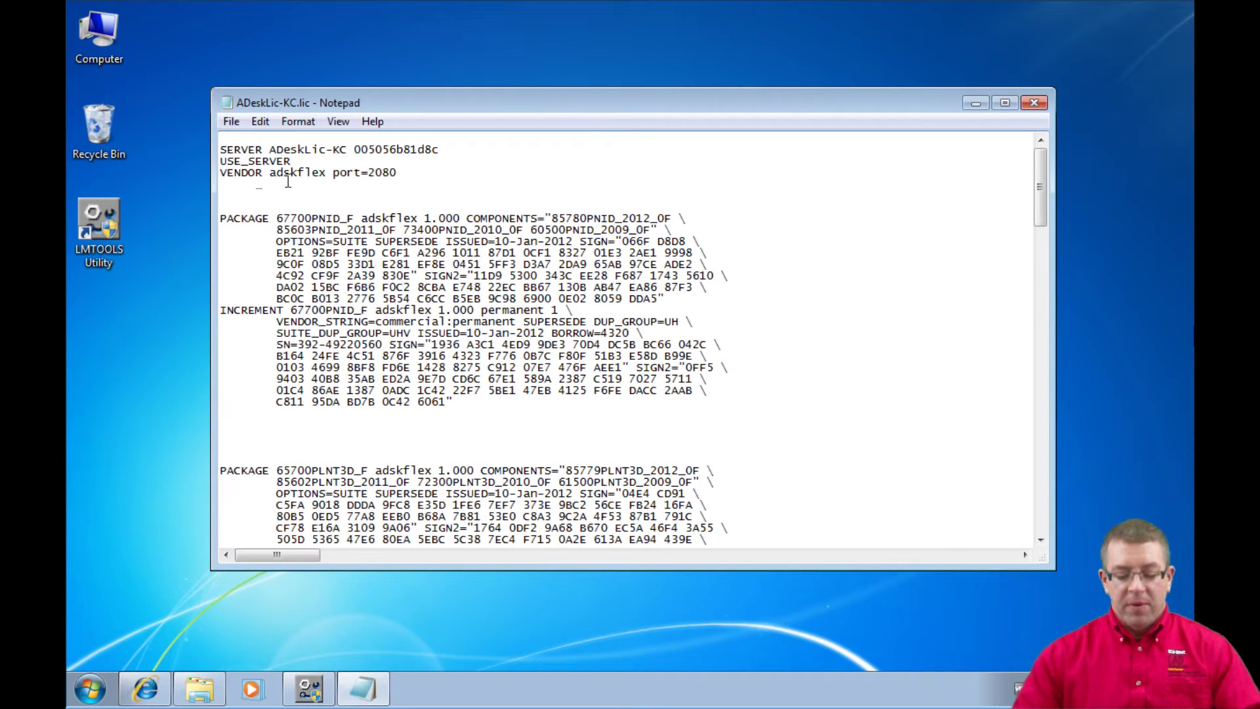
{"action": "key", "text": "Return"}
{"action": "key", "text": "Return"}
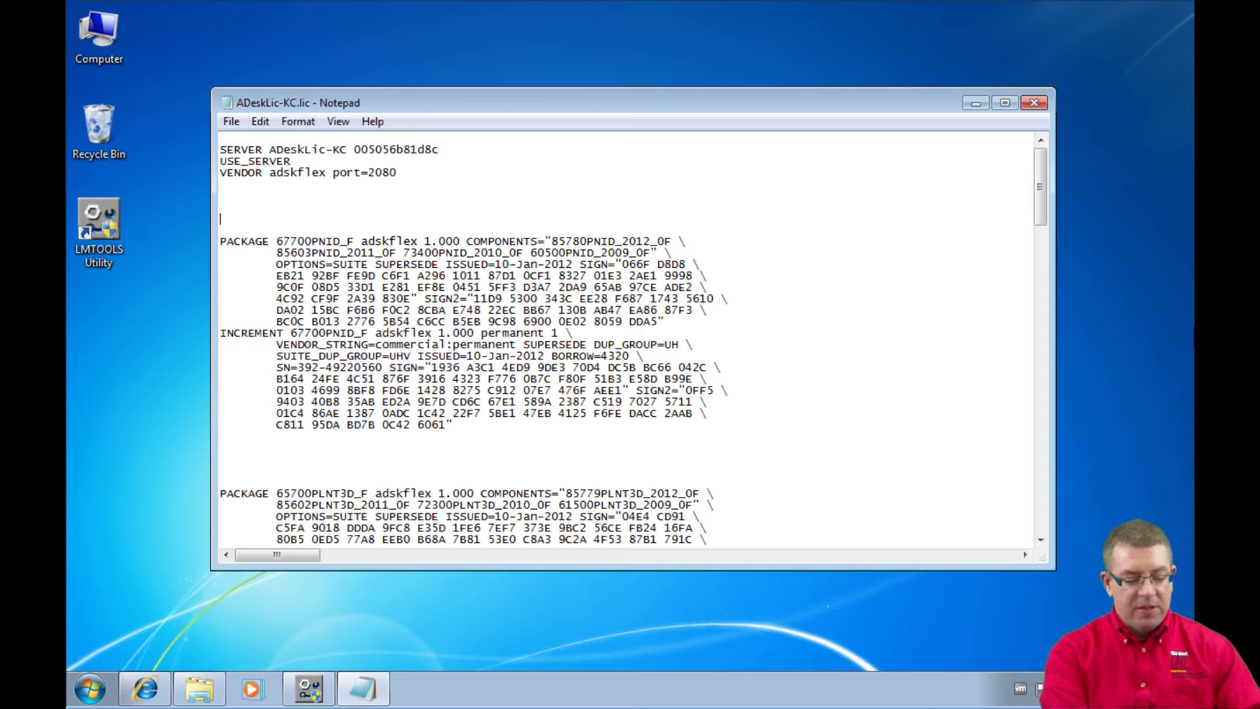
{"action": "type", "text": "#"}
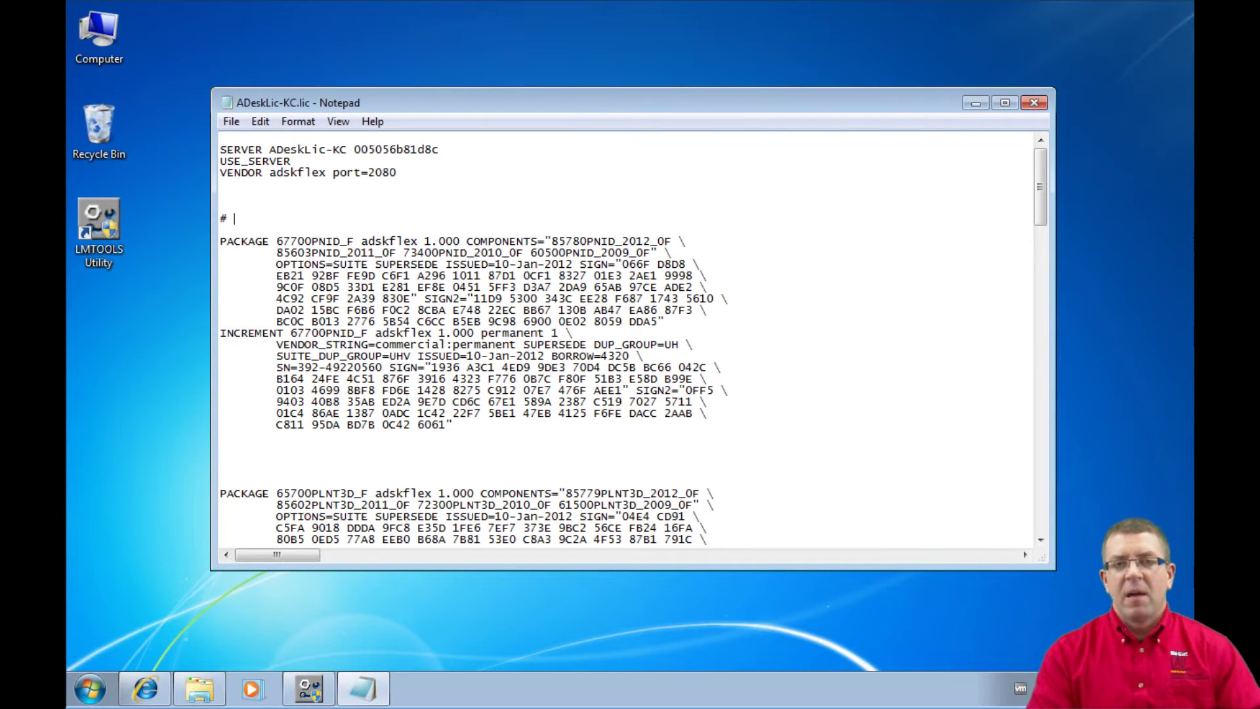
{"action": "type", "text": "A"}
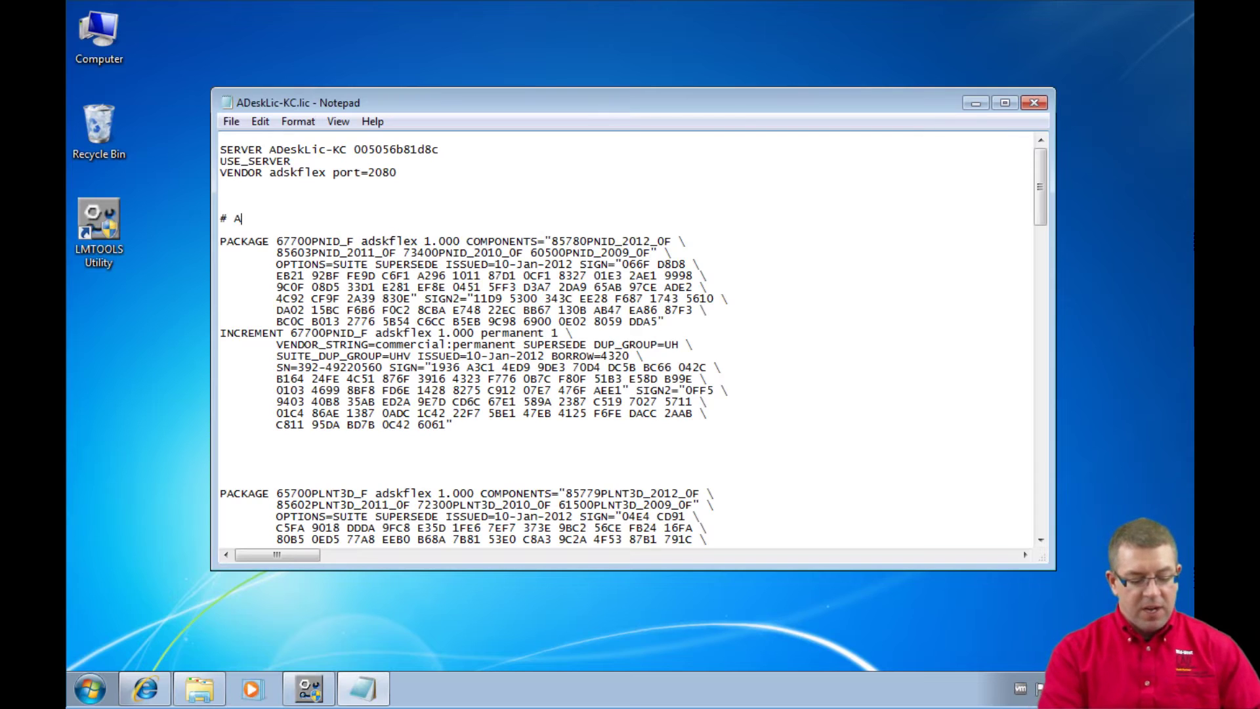
{"action": "type", "text": "utodesk "}
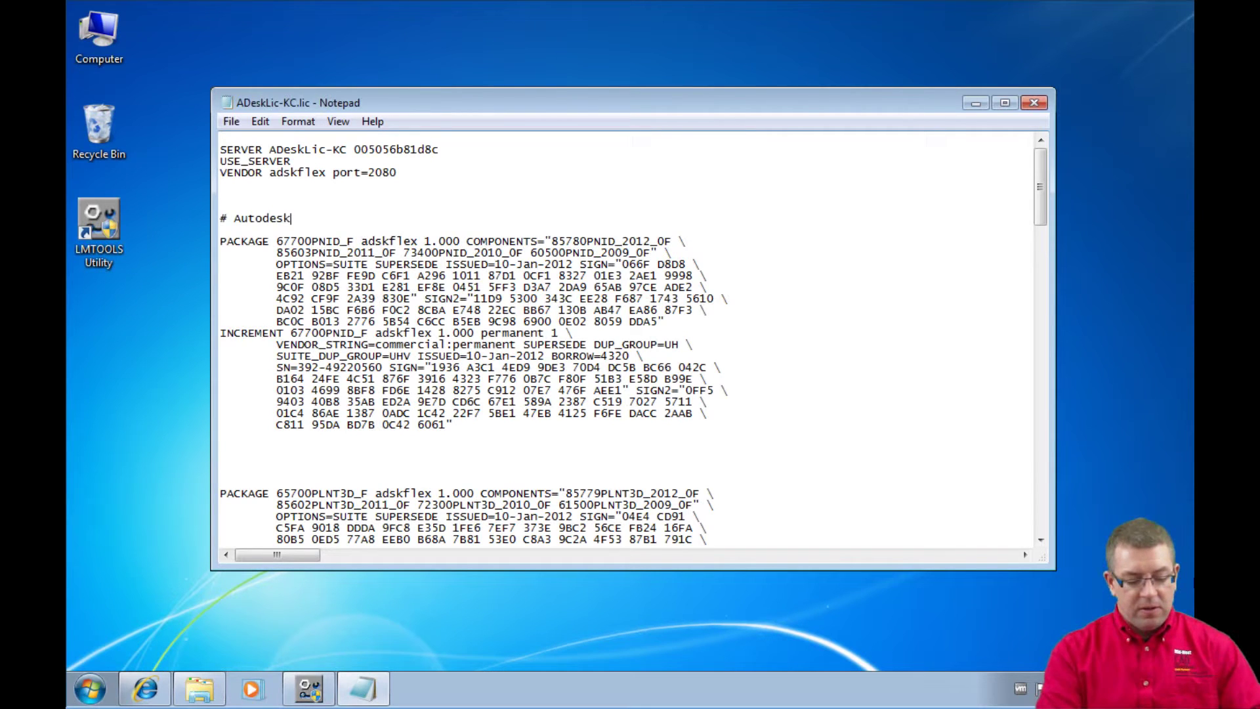
{"action": "type", "text": "PNID"}
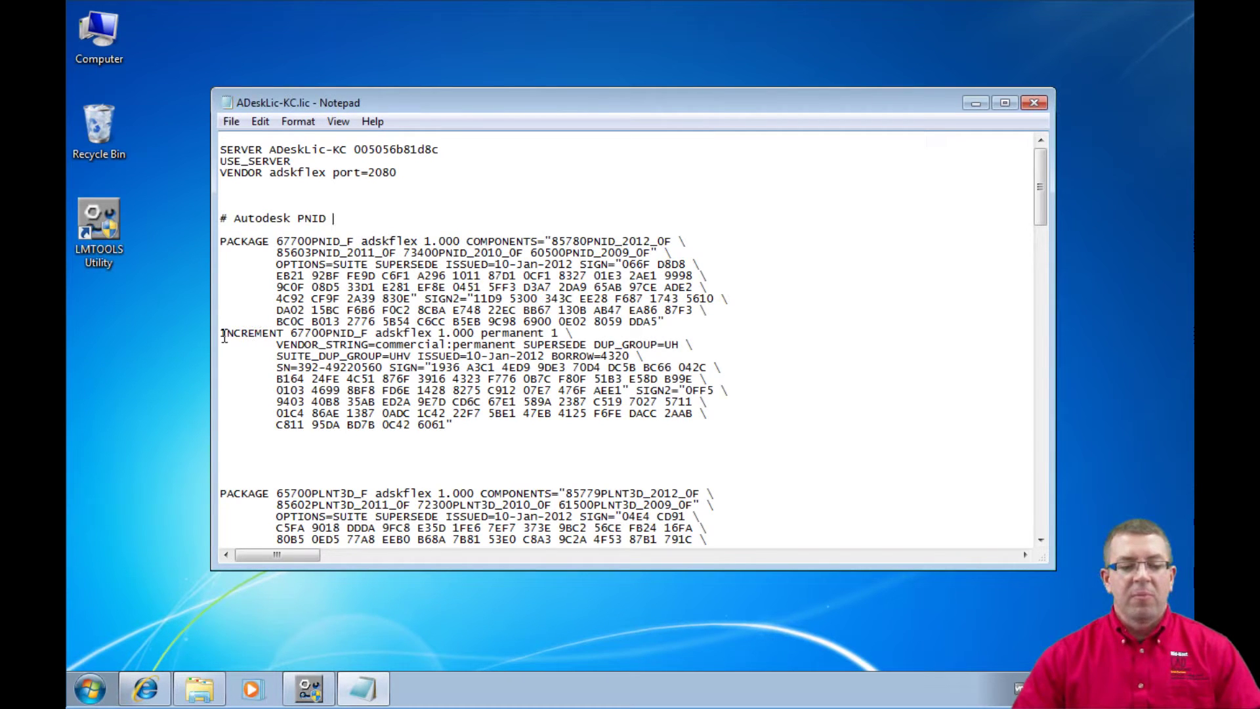
- Check the license type and seat count on the INCREMENT line of the PNID block
{"action": "left_click_drag", "start_coordinate": [221, 333], "coordinate": [601, 337]}
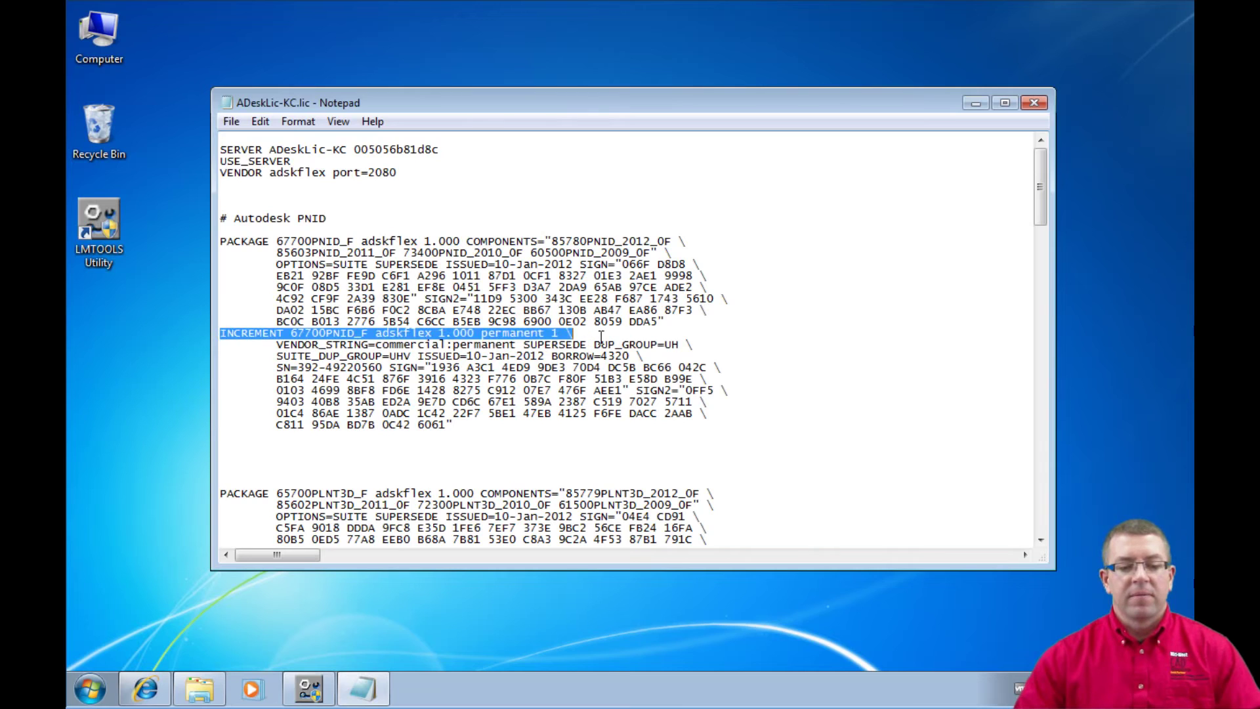
{"action": "left_click", "coordinate": [593, 335]}
{"action": "left_click_drag", "start_coordinate": [484, 333], "coordinate": [559, 335]}
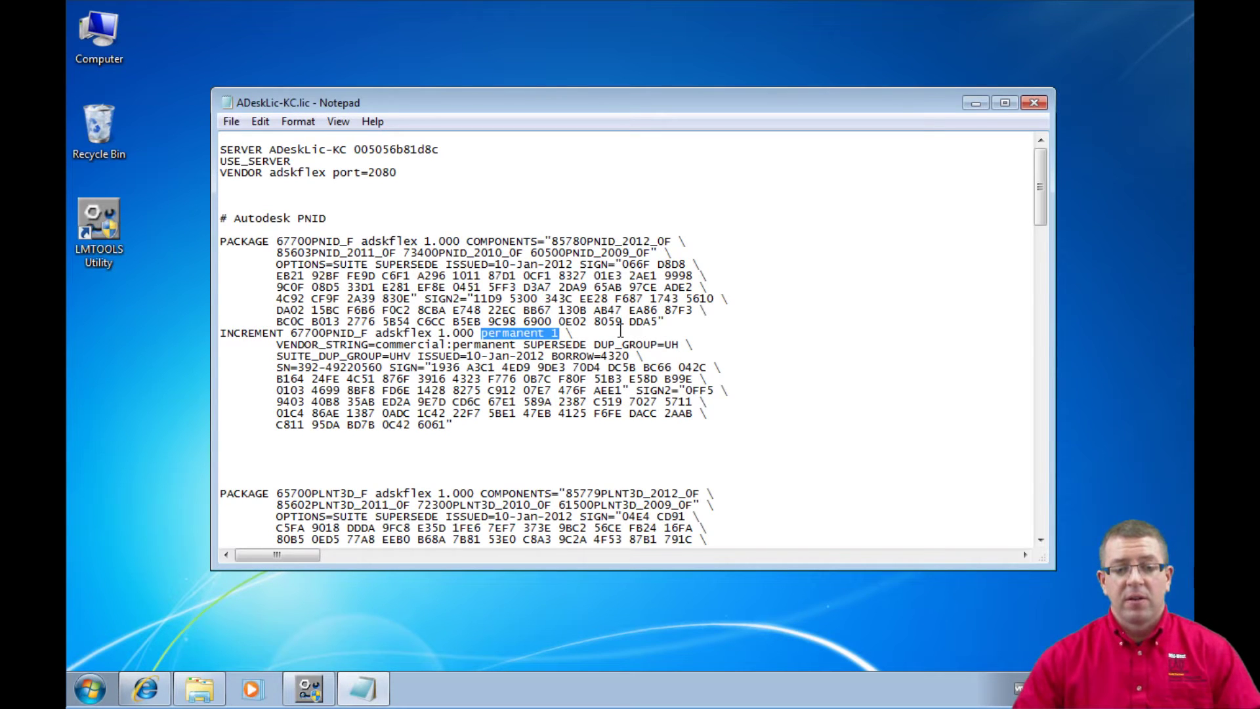
- Extend the PNID comment line with "2012 1-seat#"
{"action": "left_click", "coordinate": [351, 216]}
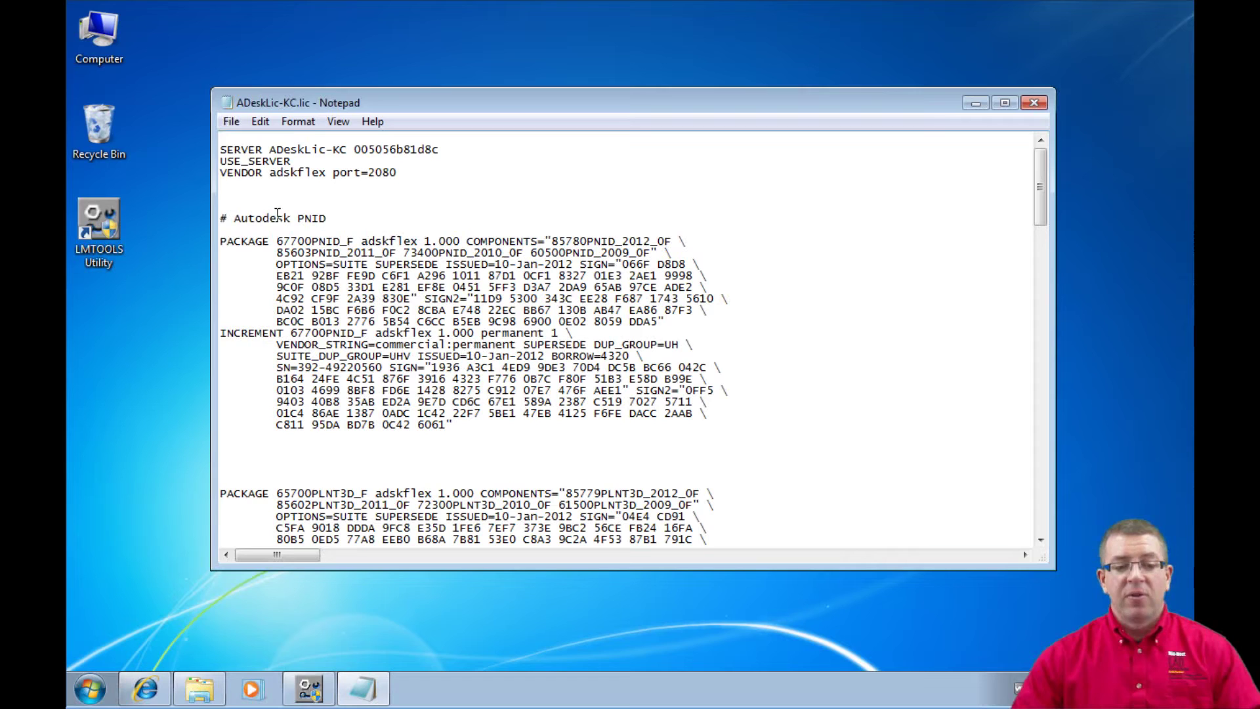
{"action": "type", "text": "2012"}
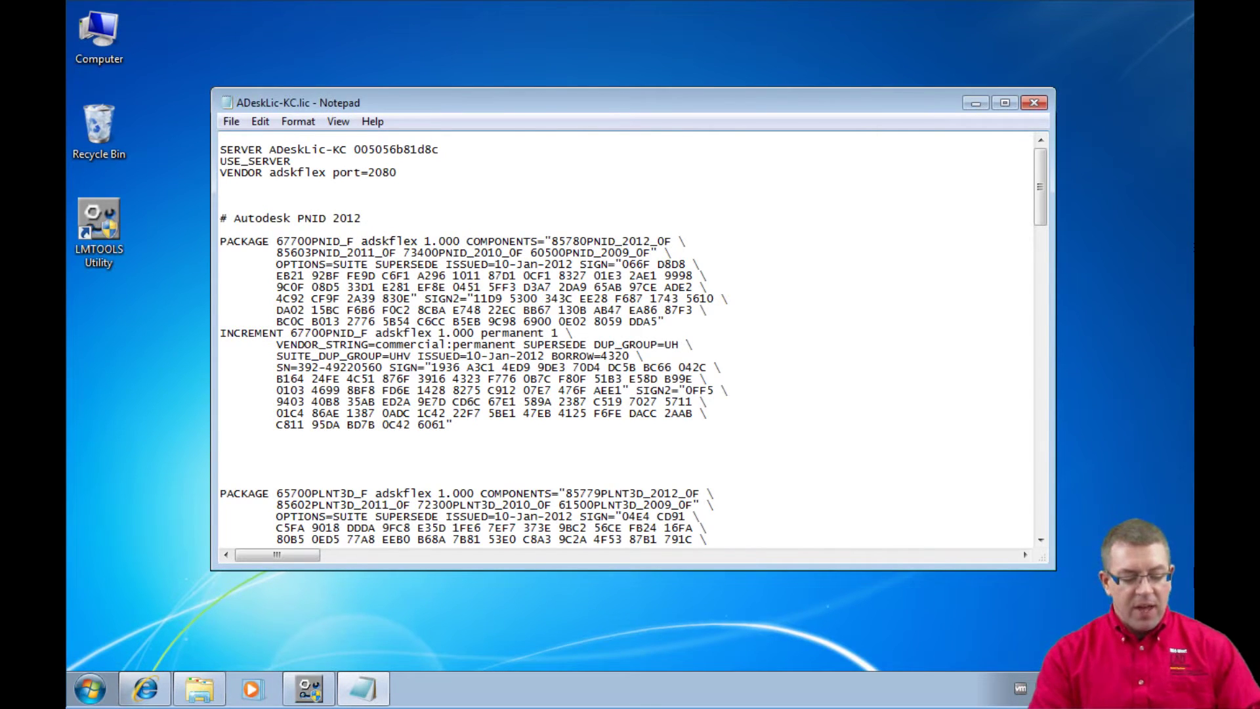
{"action": "type", "text": " 1-sea"}
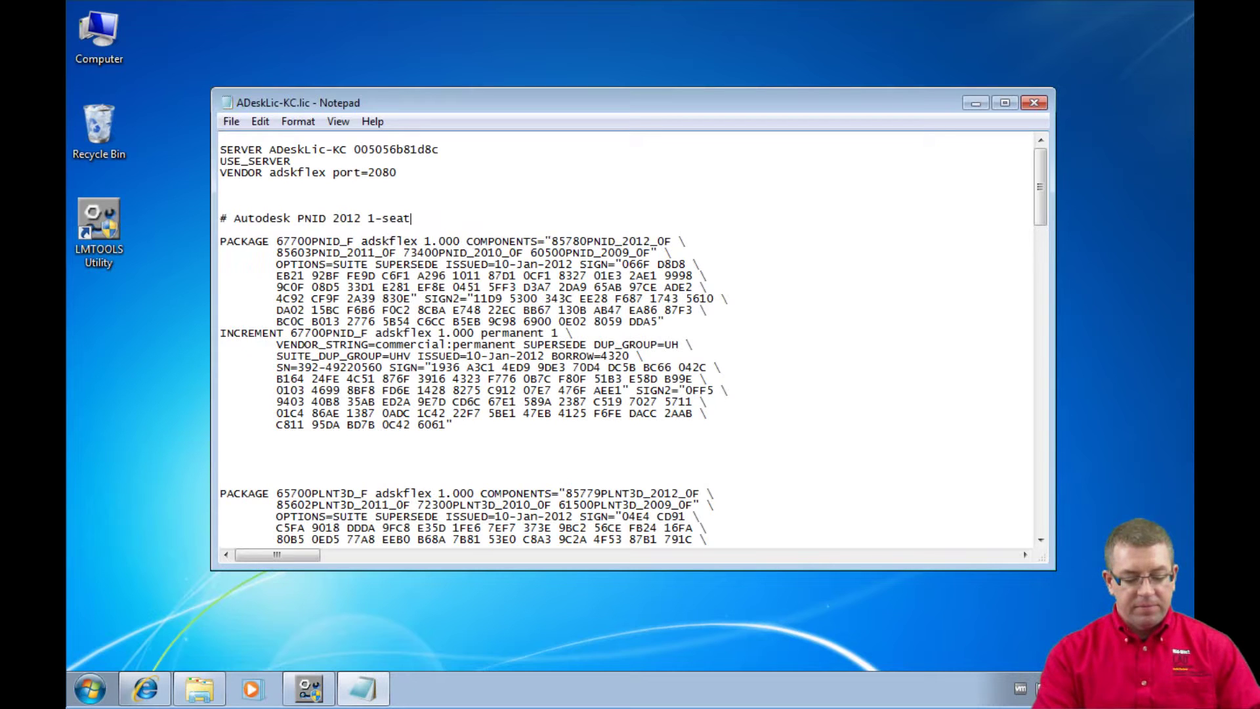
{"action": "type", "text": "t"}
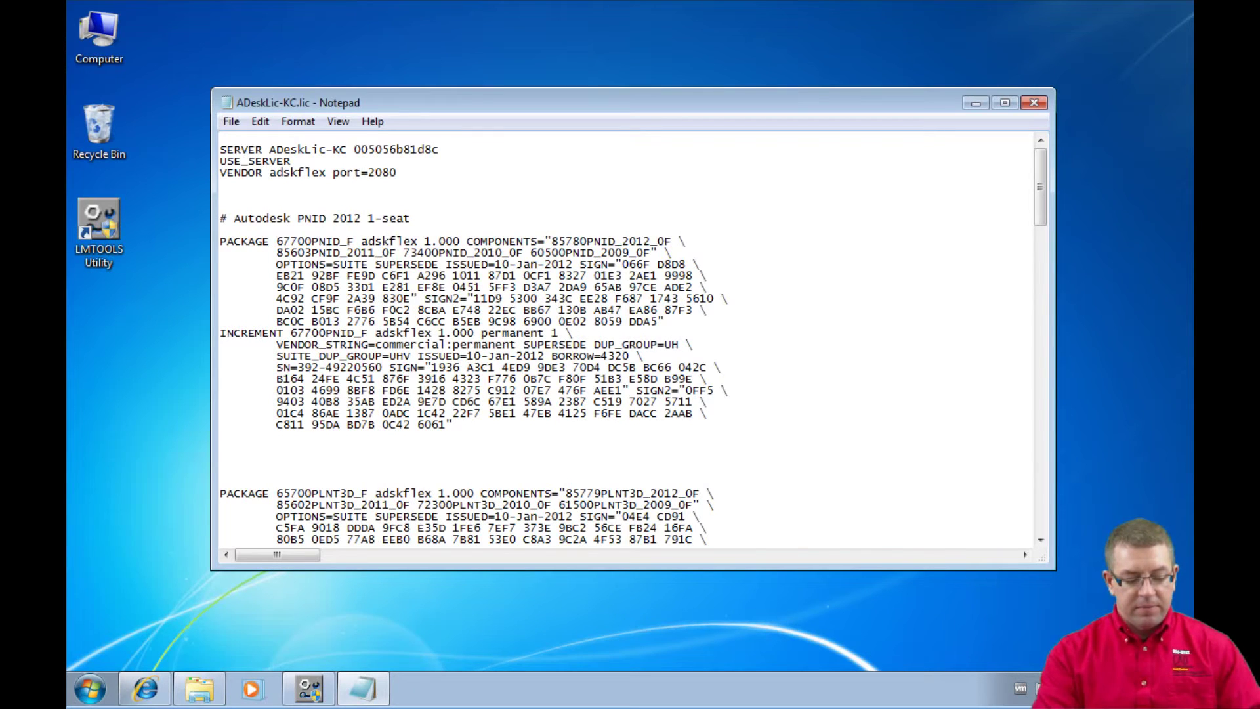
{"action": "type", "text": "#"}
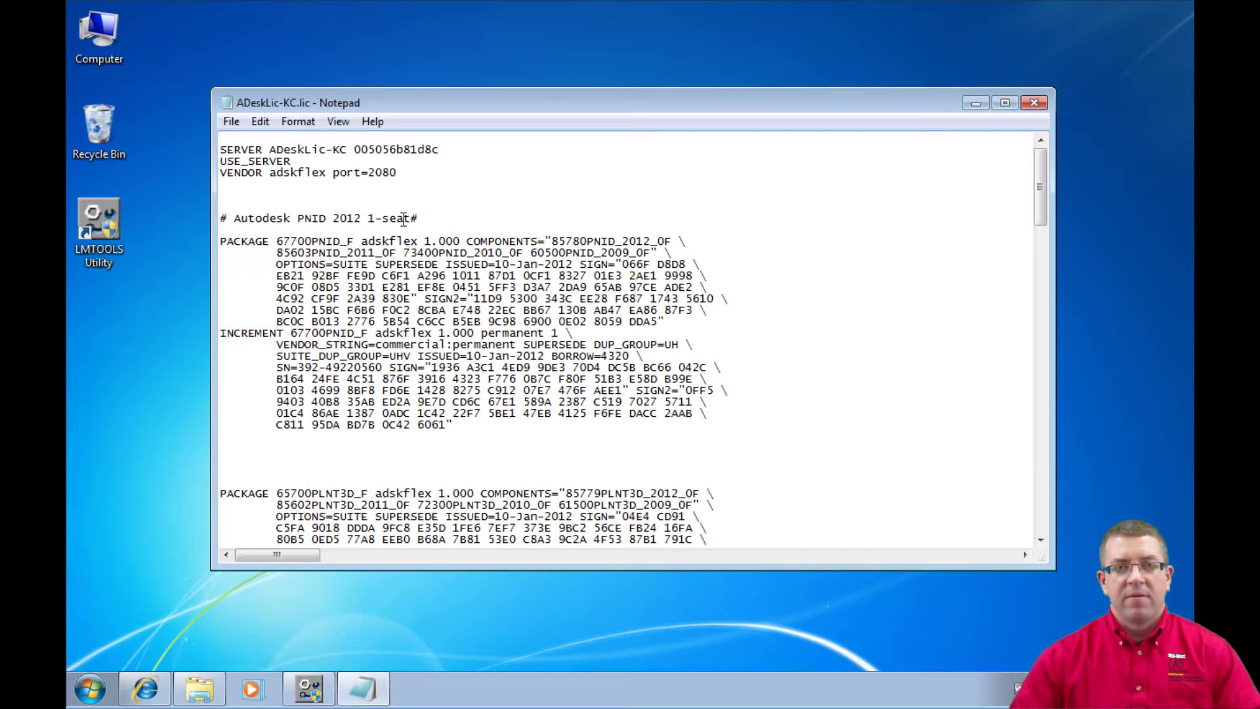
- Add the comment "# Autodesk Plant 3d 2012" on the blank line above the PLNT3D PACKAGE block
{"action": "scroll", "coordinate": [404, 219], "scroll_direction": "down", "scroll_amount": 6}
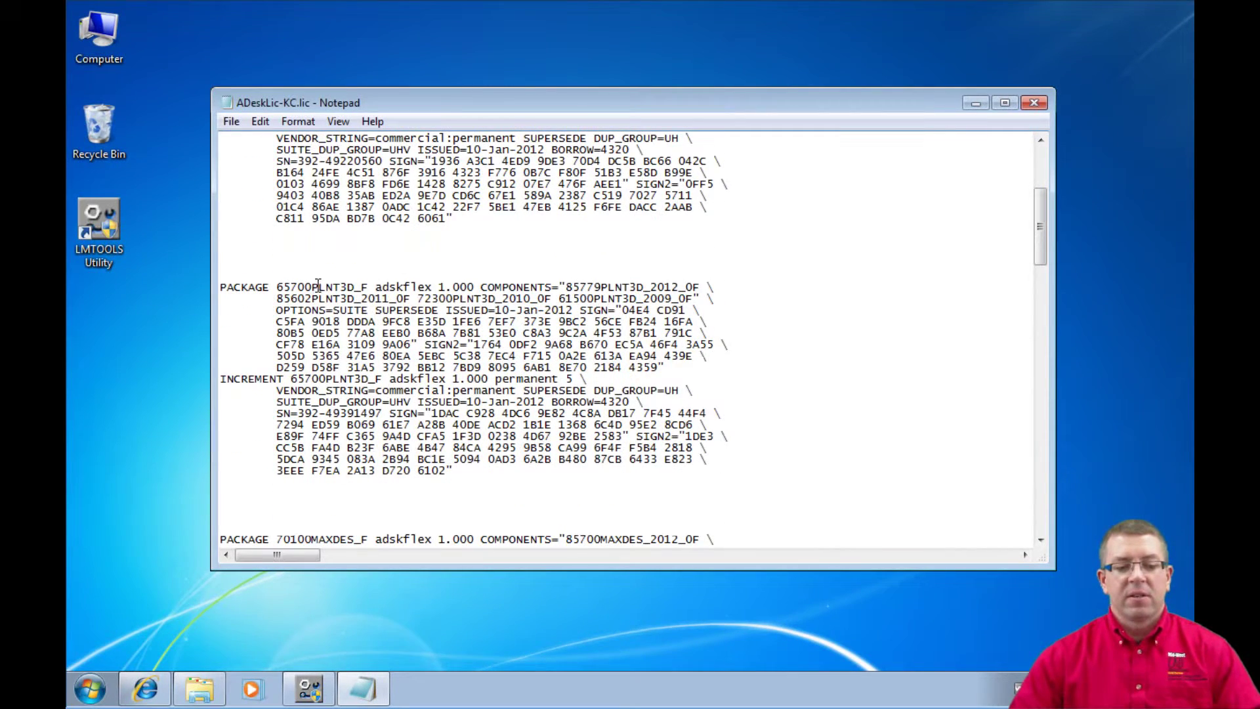
{"action": "left_click_drag", "start_coordinate": [222, 289], "coordinate": [396, 292]}
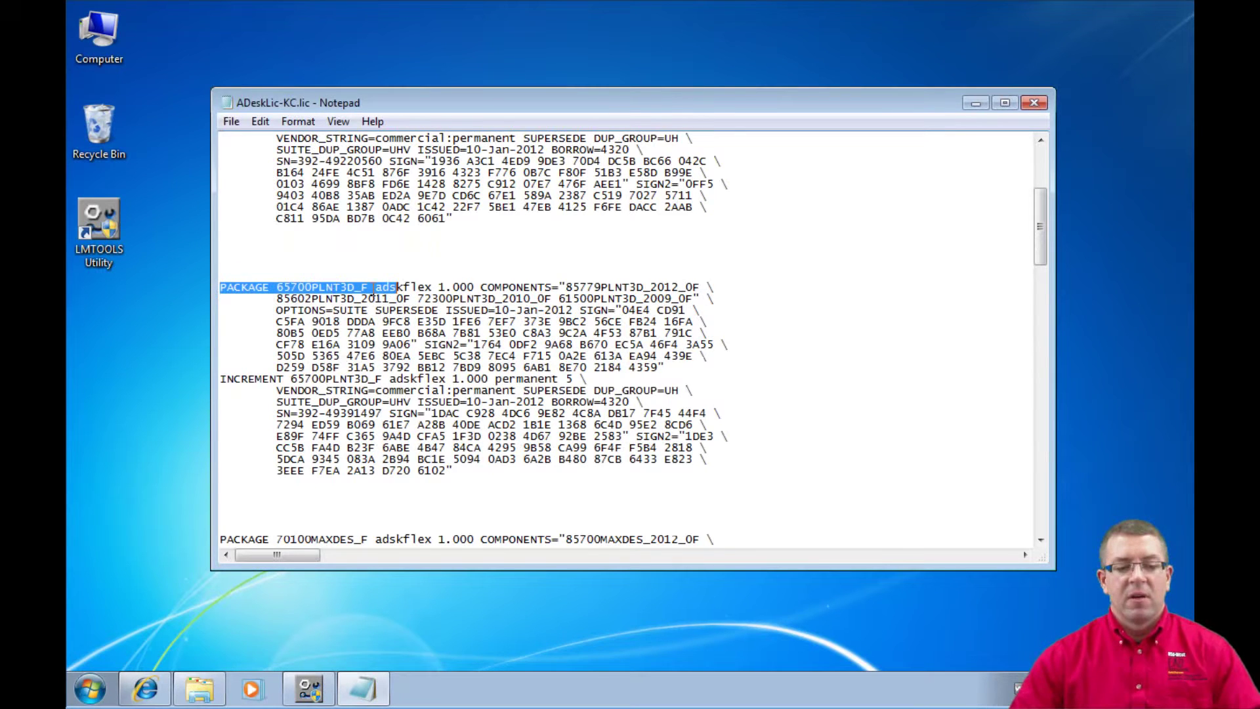
{"action": "left_click", "coordinate": [223, 265]}
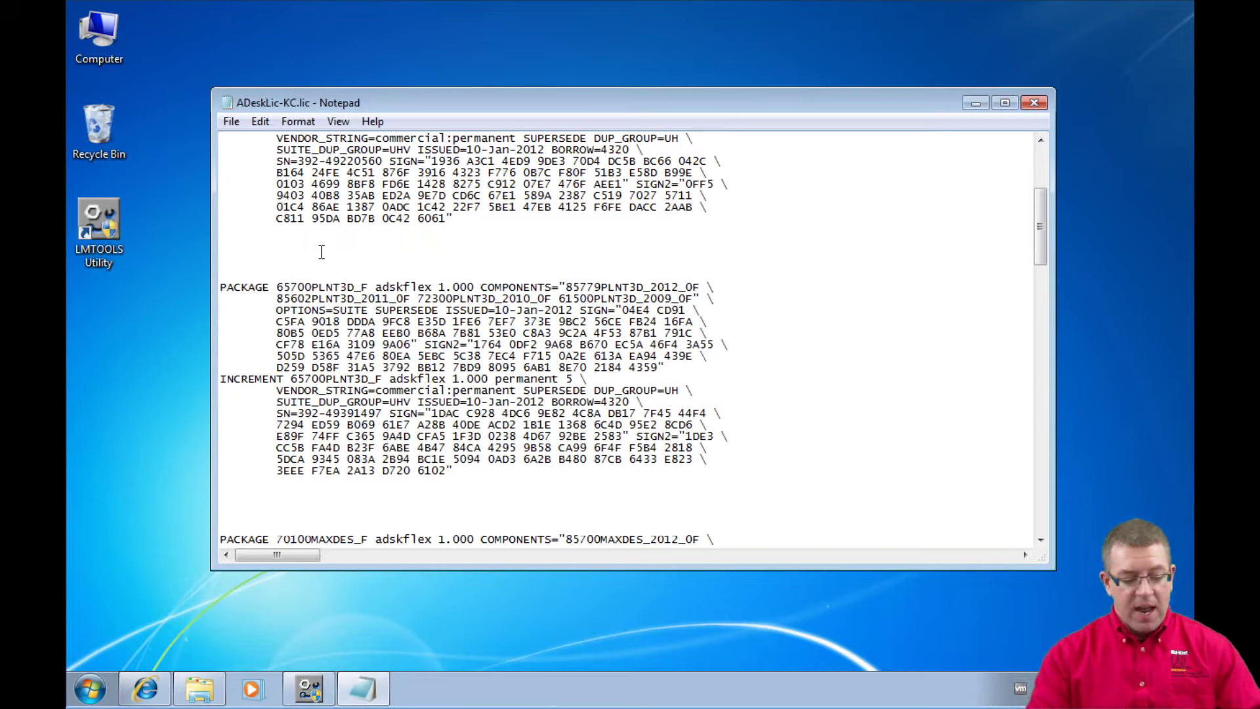
{"action": "type", "text": "#"}
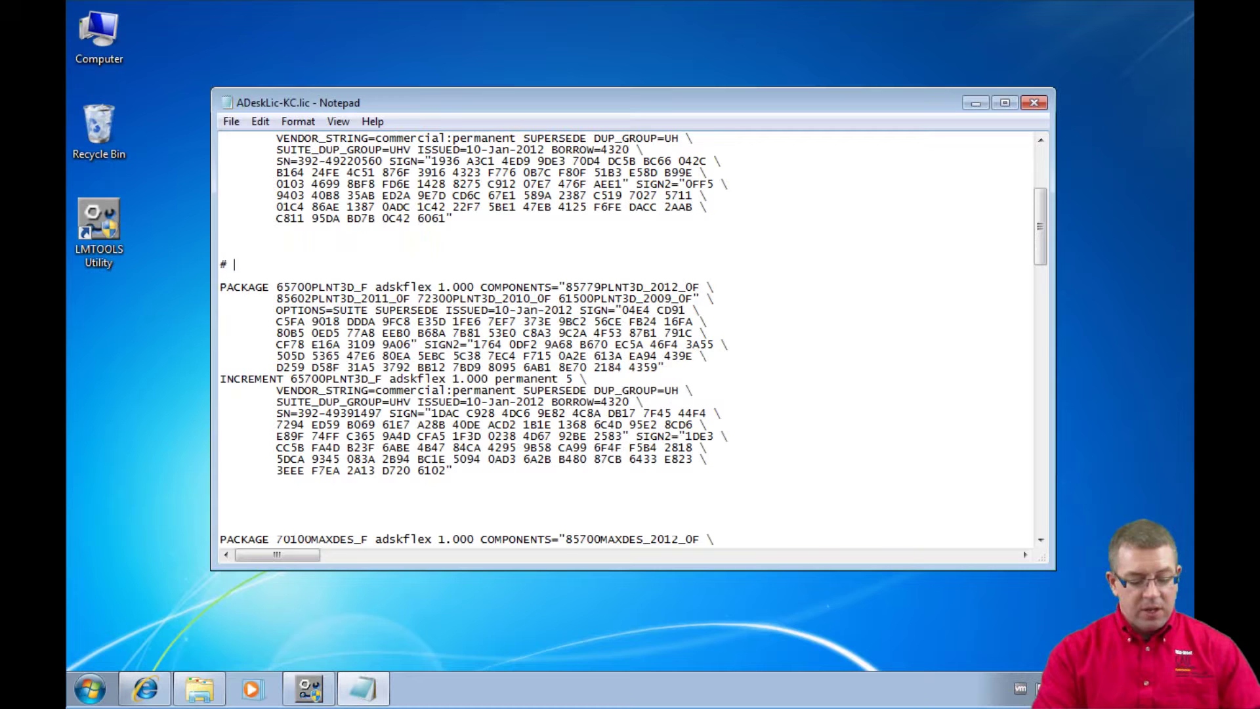
{"action": "type", "text": " Auto"}
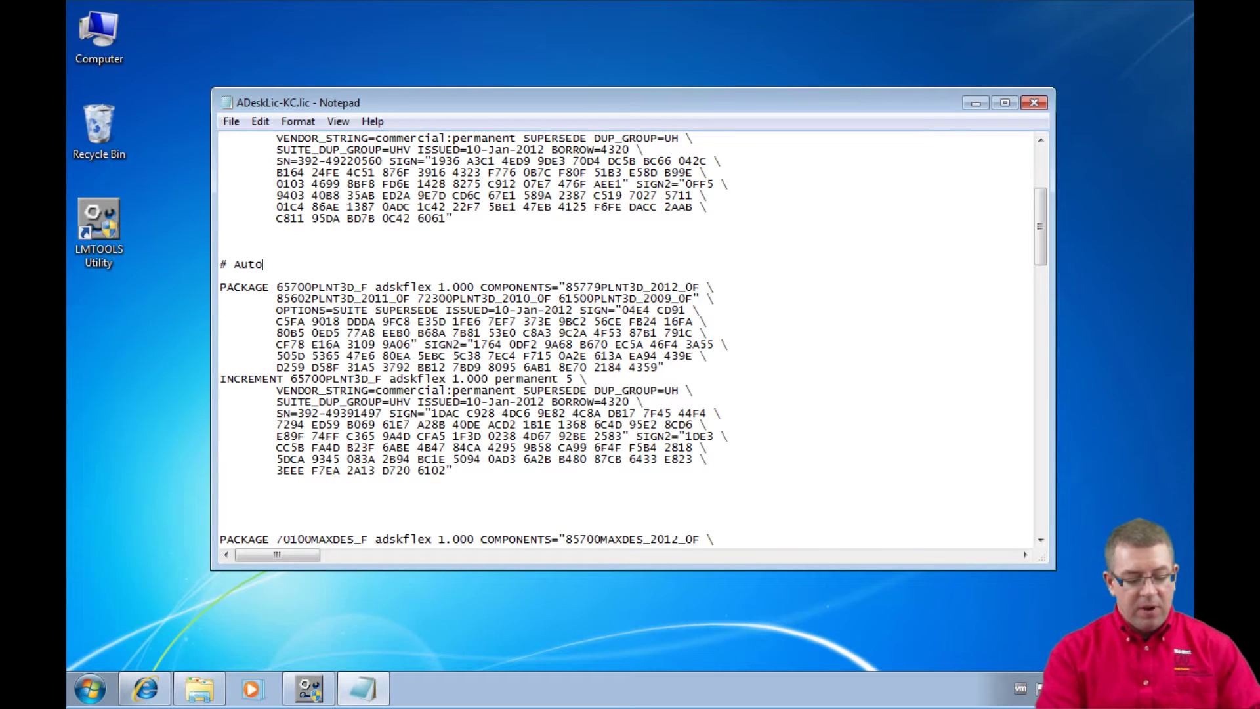
{"action": "type", "text": "desk "}
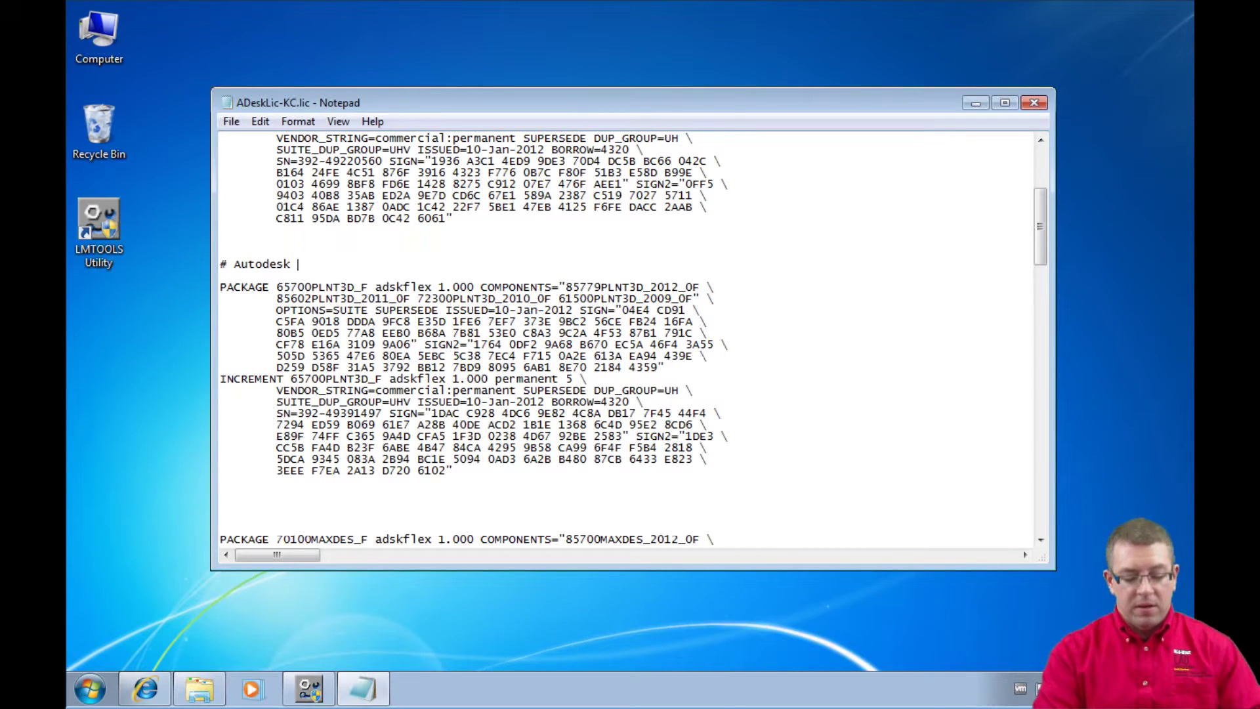
{"action": "type", "text": "Plant "}
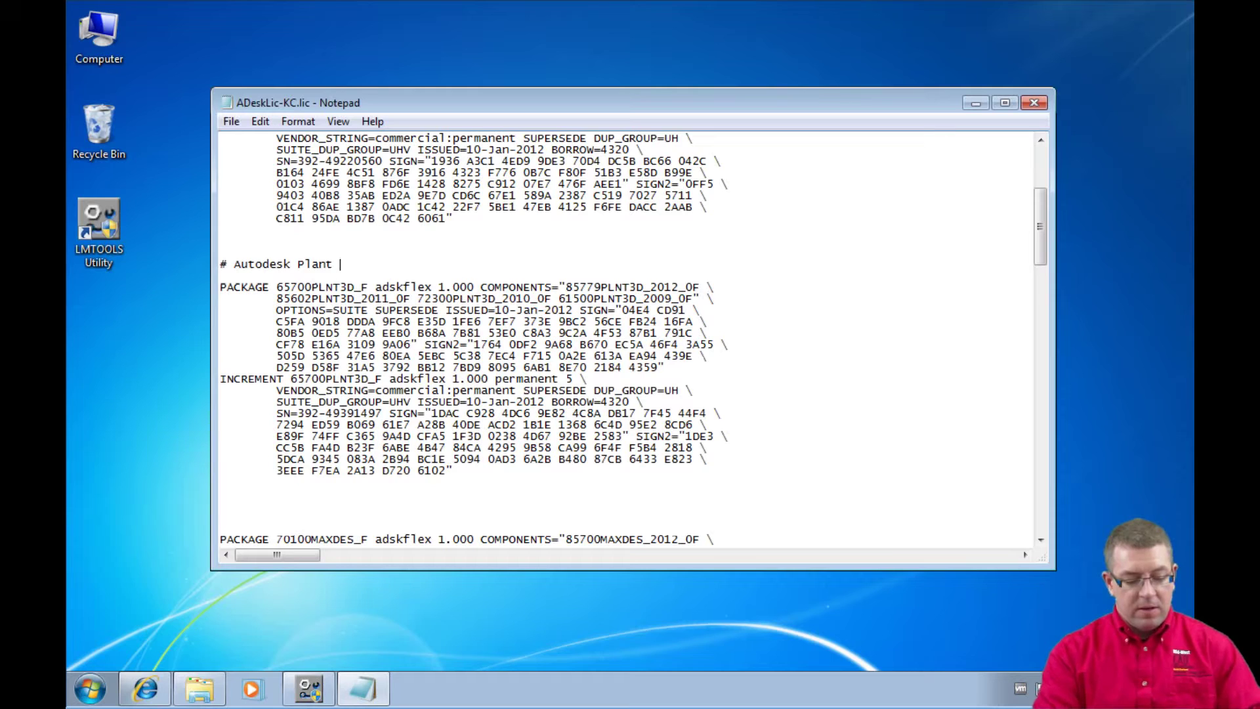
{"action": "type", "text": "3d"}
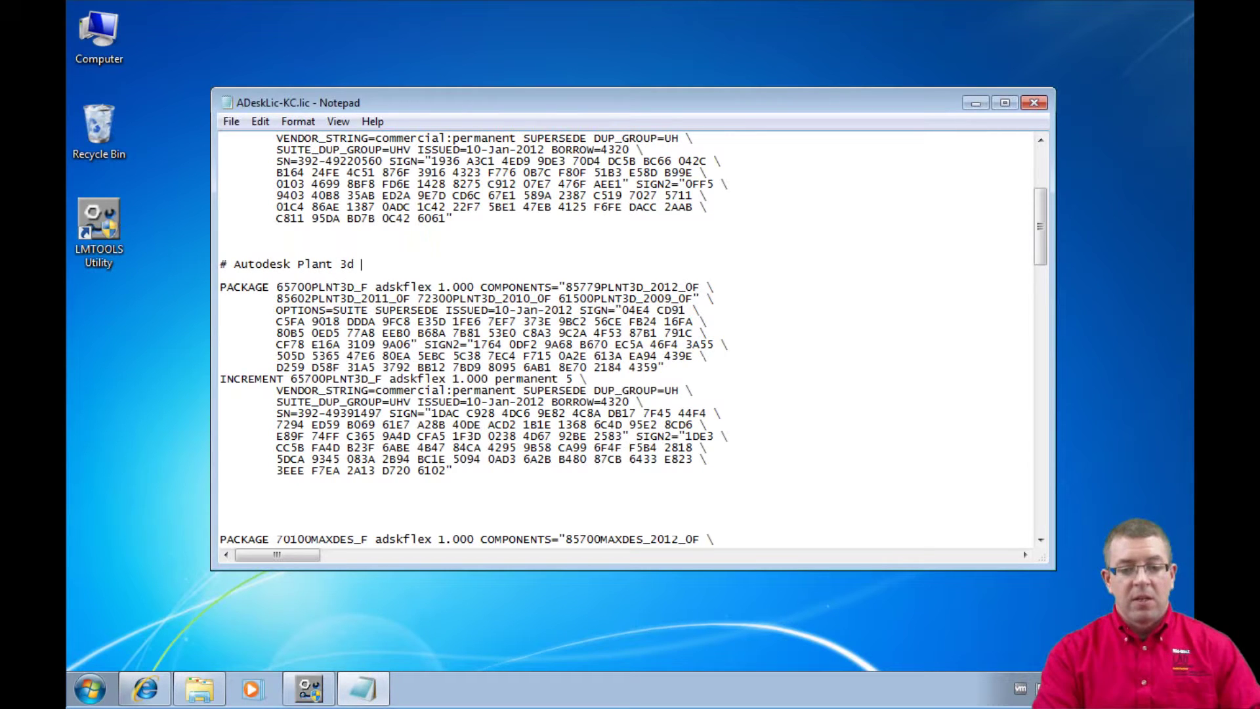
{"action": "type", "text": " 2012"}
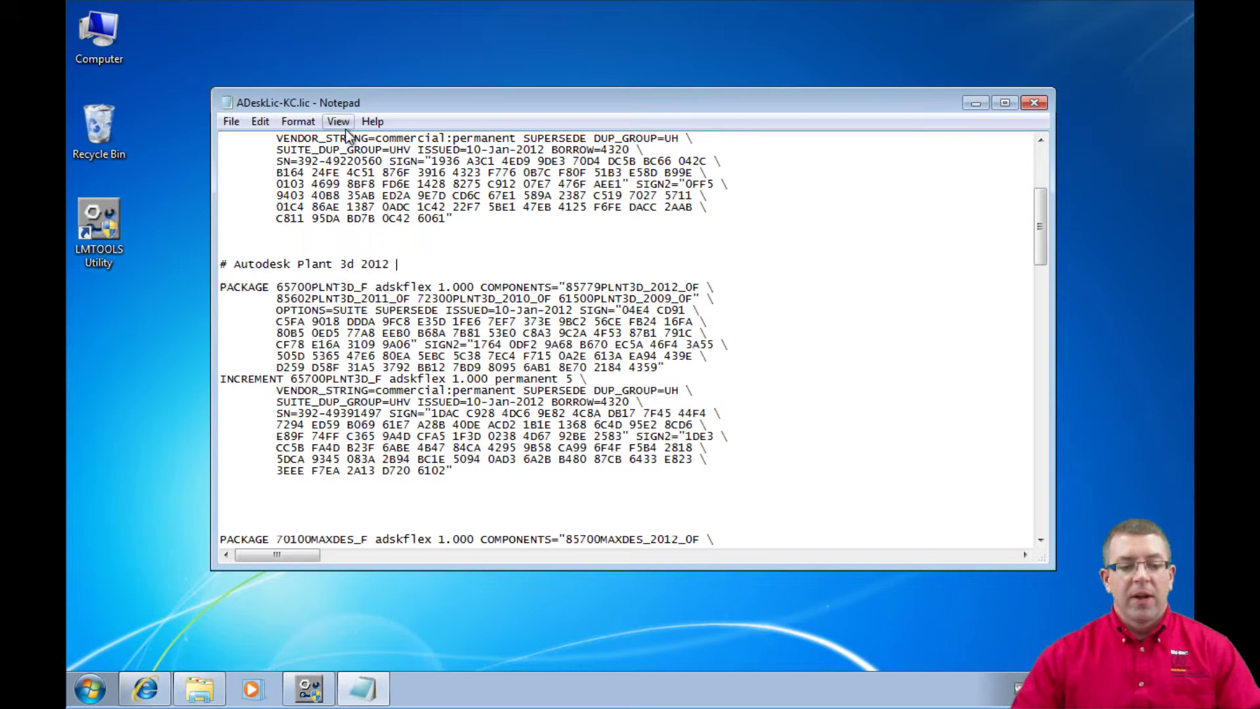
- Check the seat count on the PLNT3D INCREMENT line and complete the Plant 3d comment with "5-seats #"
{"action": "double_click", "coordinate": [222, 379]}
{"action": "left_click_drag", "start_coordinate": [222, 379], "coordinate": [612, 376]}
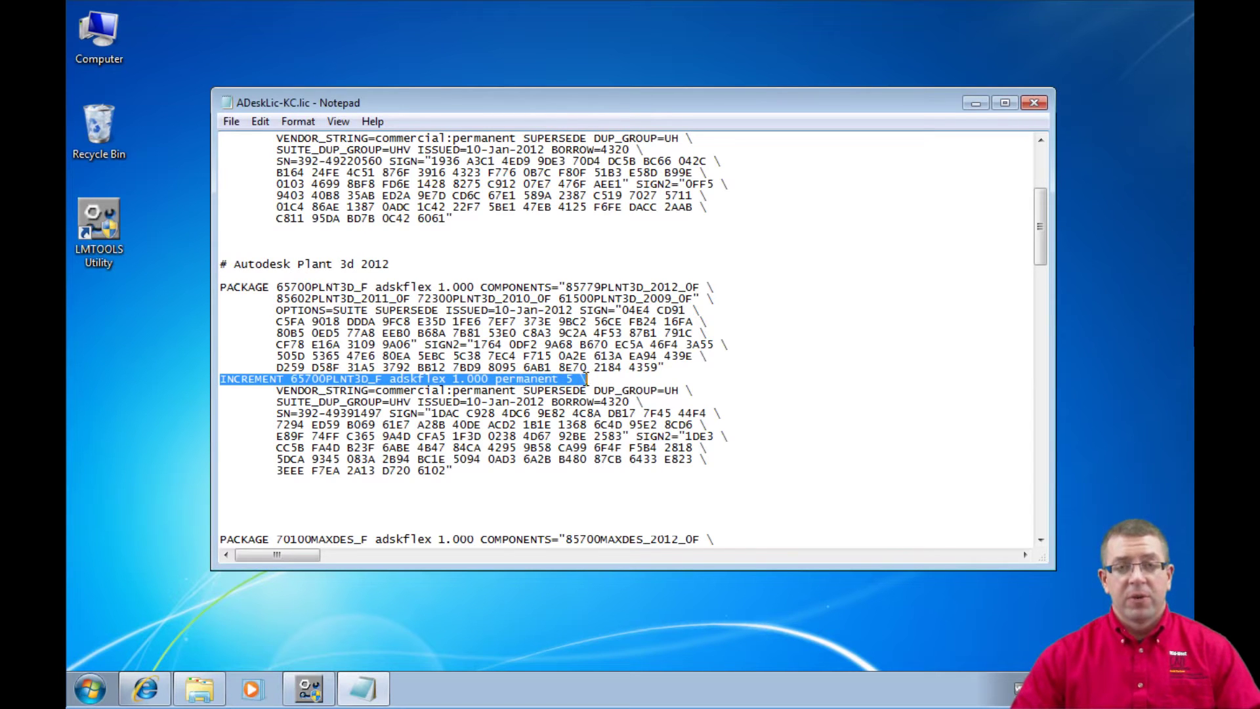
{"action": "left_click", "coordinate": [433, 264]}
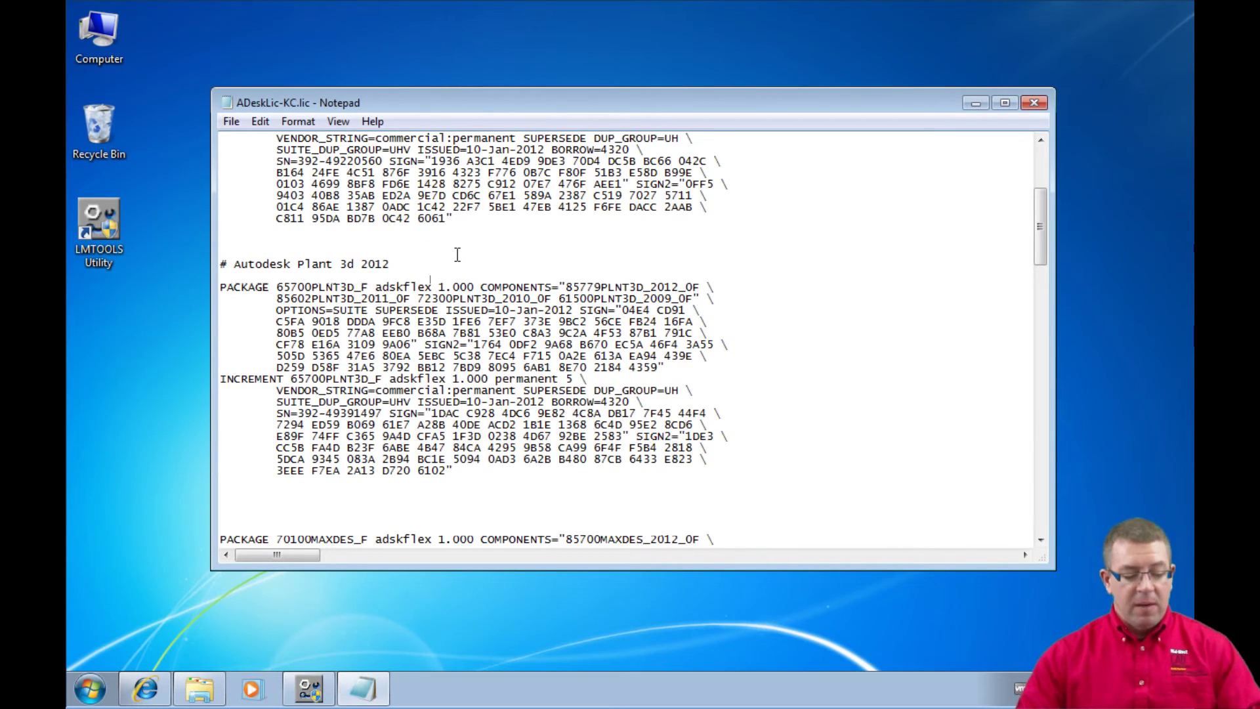
{"action": "type", "text": "5-seats"}
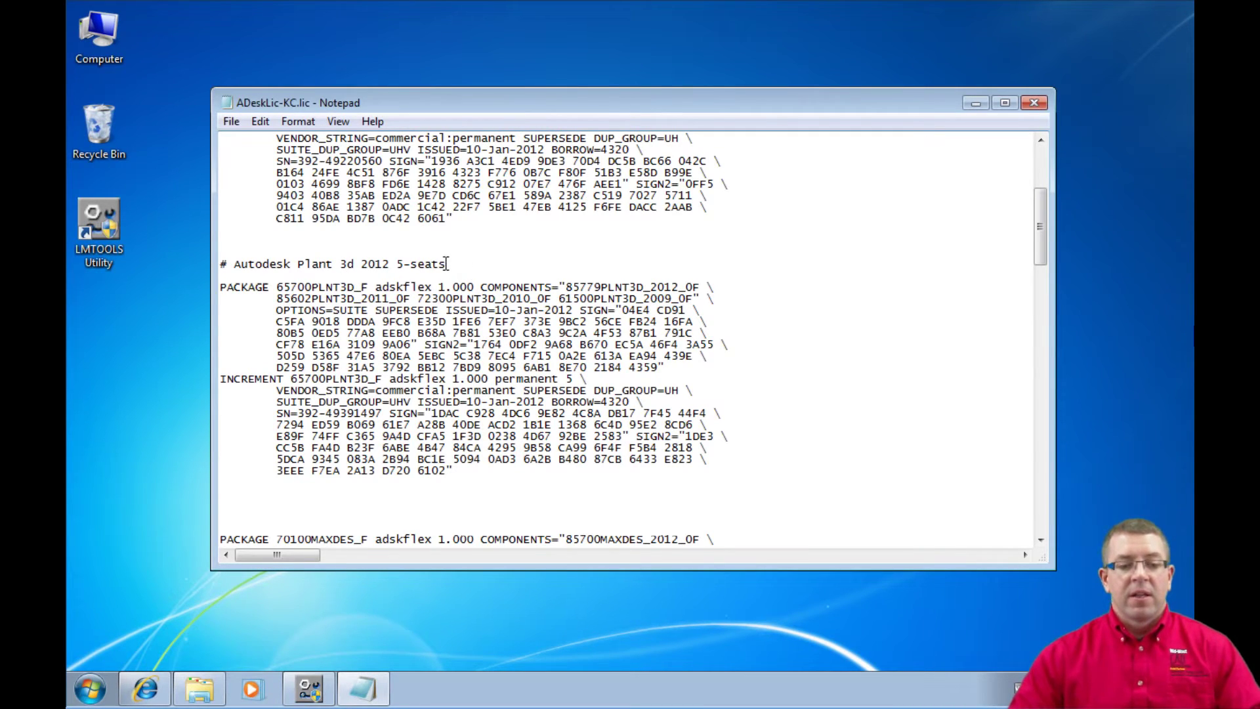
{"action": "type", "text": "#"}
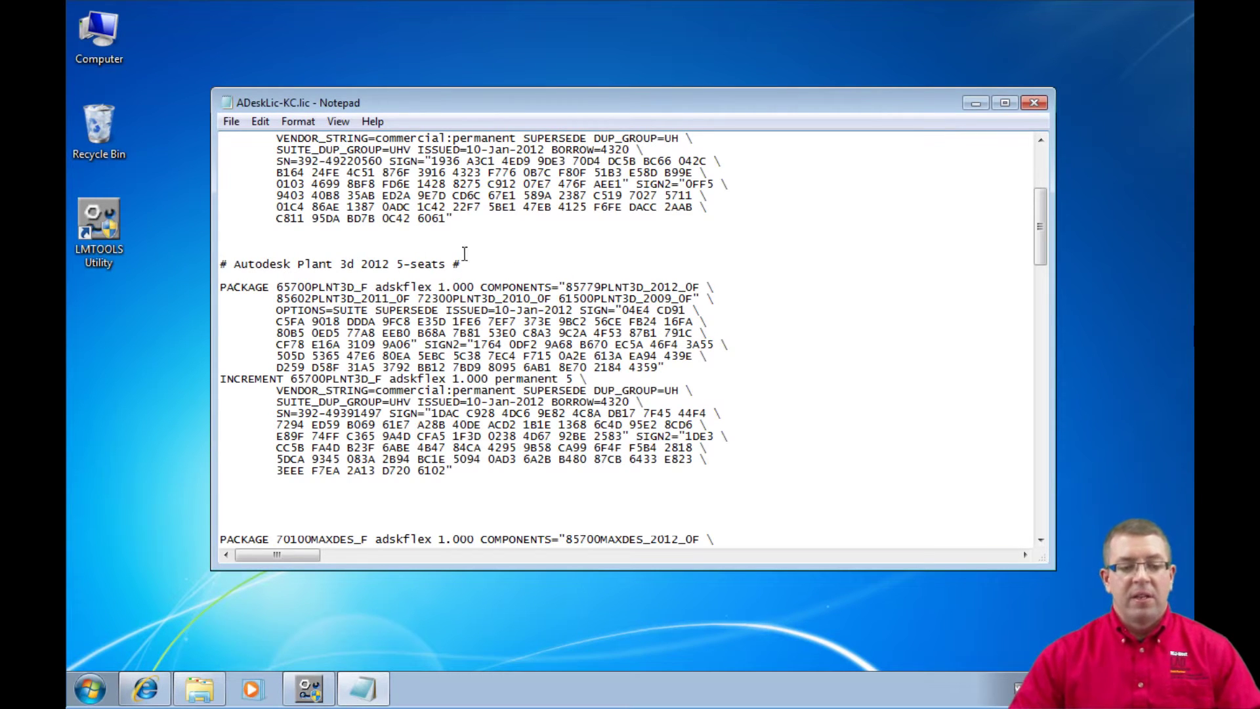
- Add the comment "# Autodesk 3ds Max Design 2012" above the MAXDES PACKAGE block
{"action": "scroll", "coordinate": [471, 295], "scroll_direction": "down", "scroll_amount": 3}
{"action": "scroll", "coordinate": [474, 294], "scroll_direction": "down", "scroll_amount": 5}
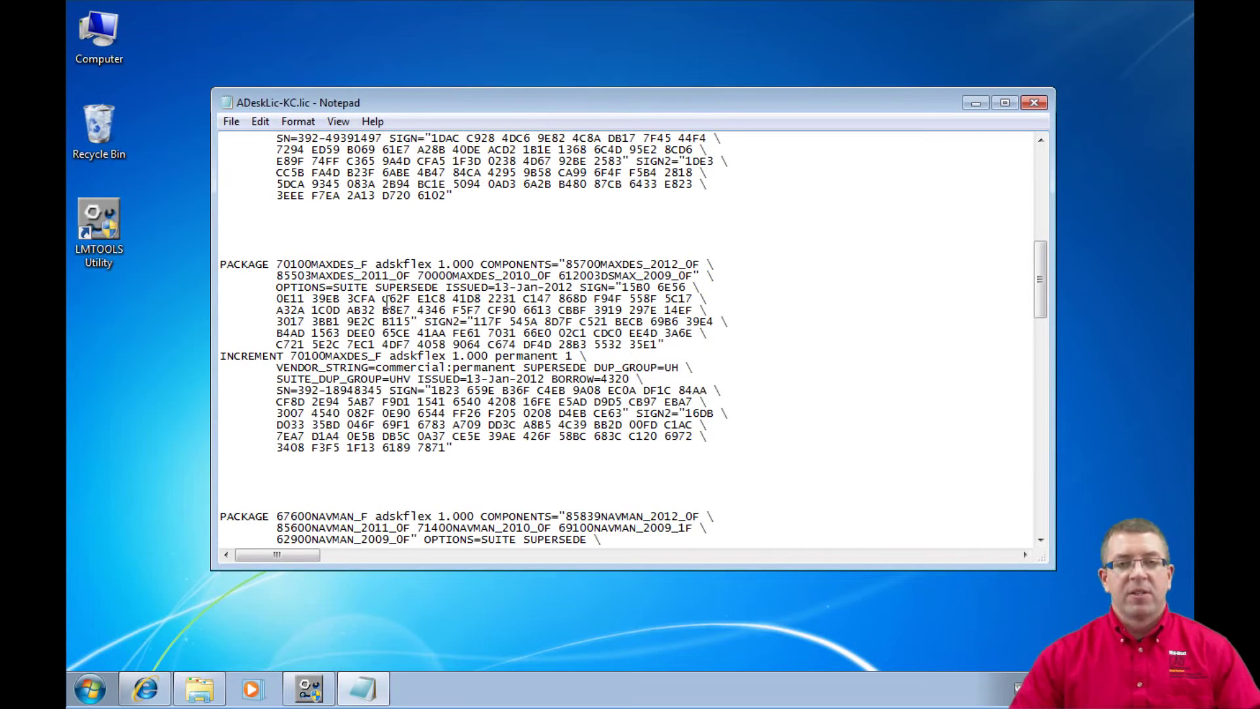
{"action": "left_click", "coordinate": [241, 242]}
{"action": "type", "text": "#"}
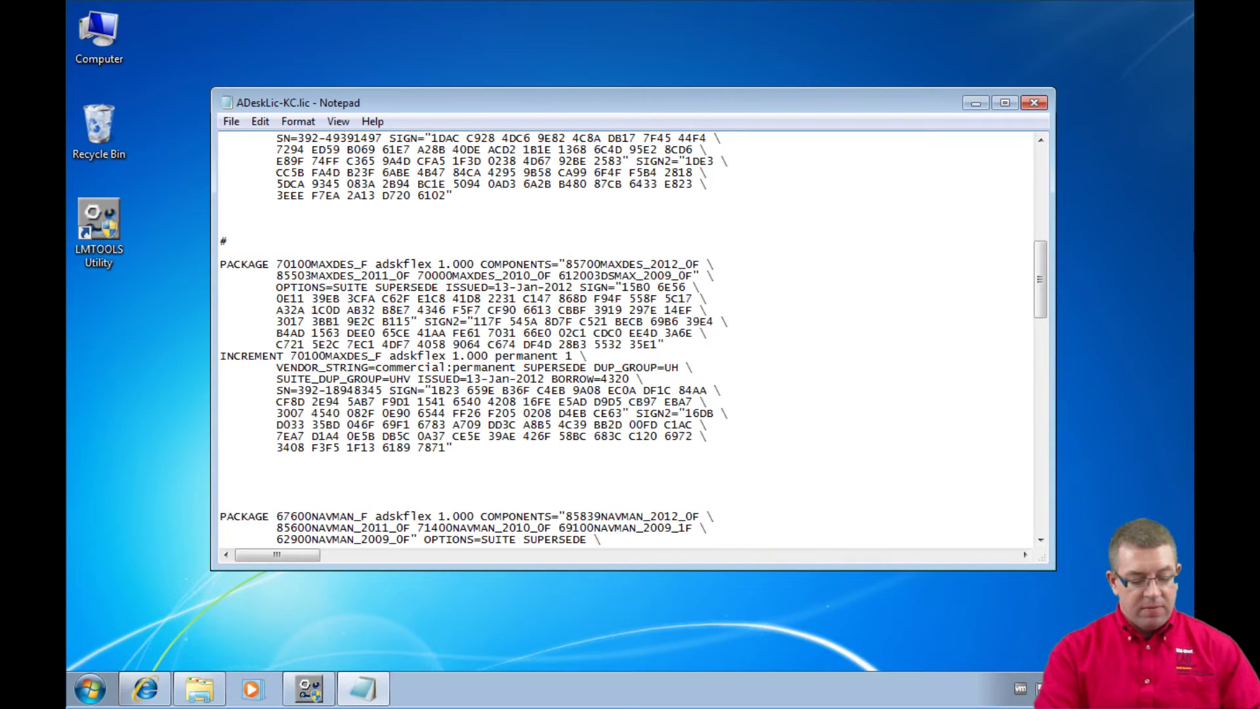
{"action": "type", "text": " Autodesk"}
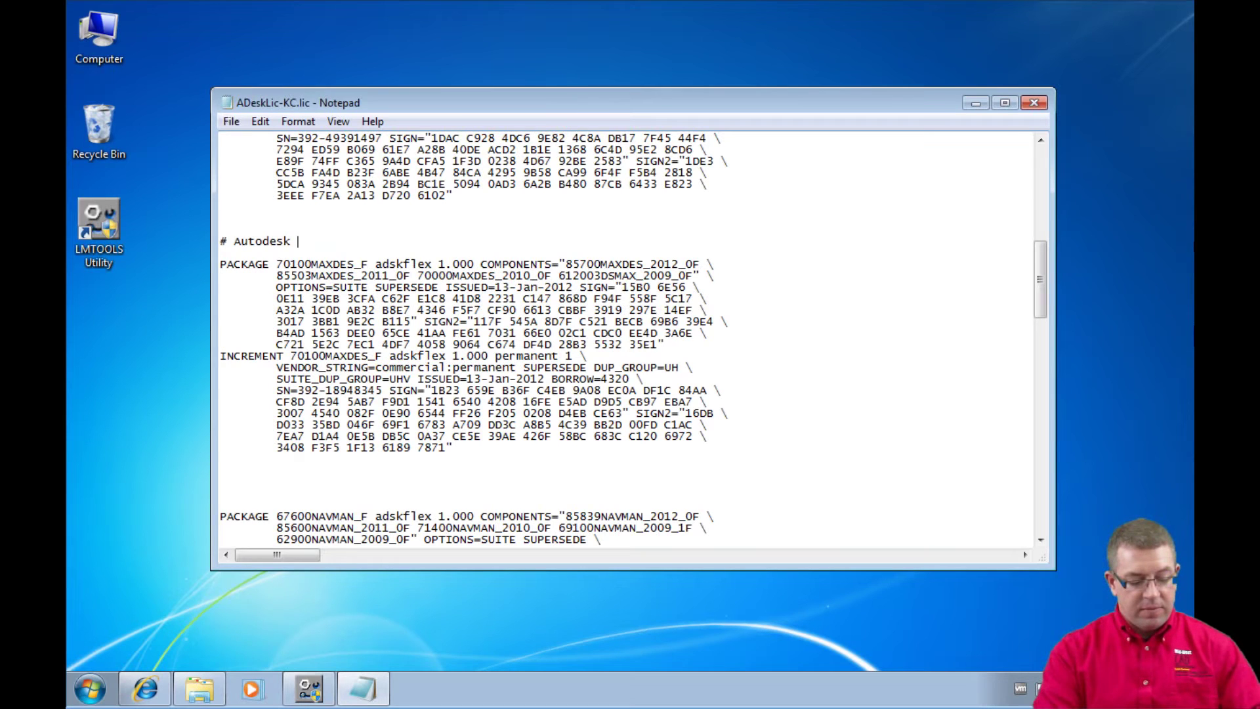
{"action": "type", "text": " 3ds Max D"}
{"action": "type", "text": "es"}
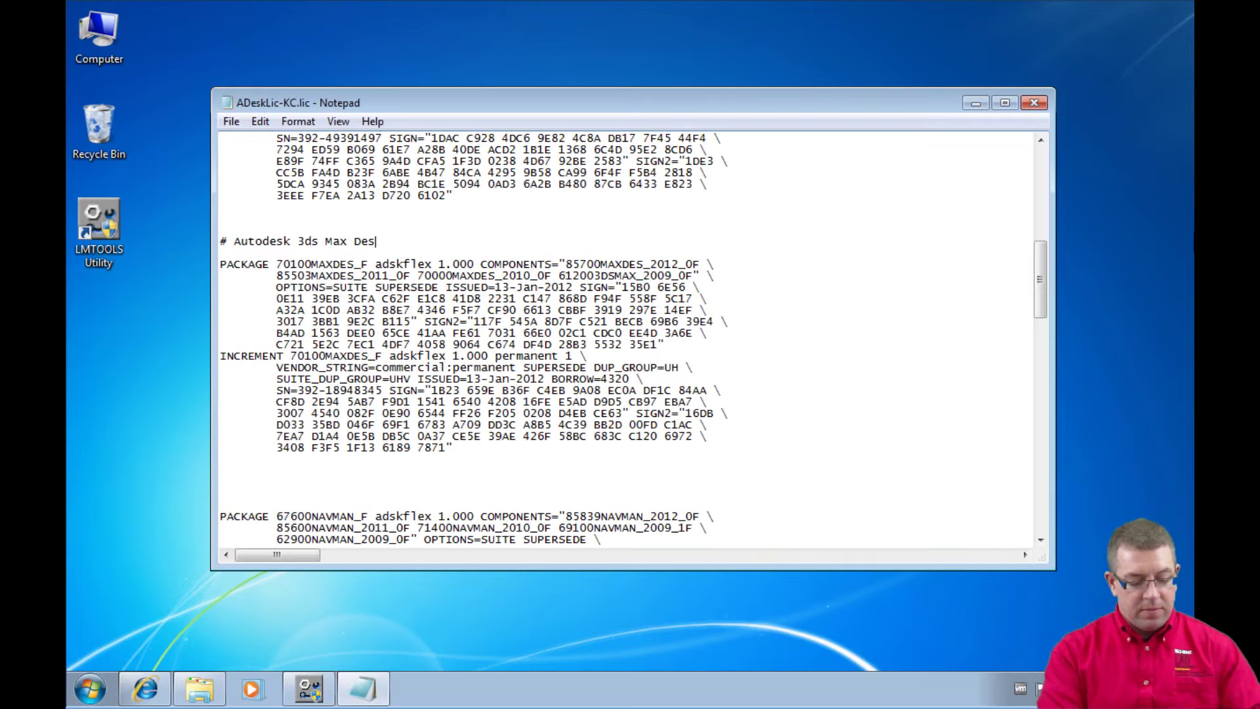
{"action": "type", "text": "ign 2012"}
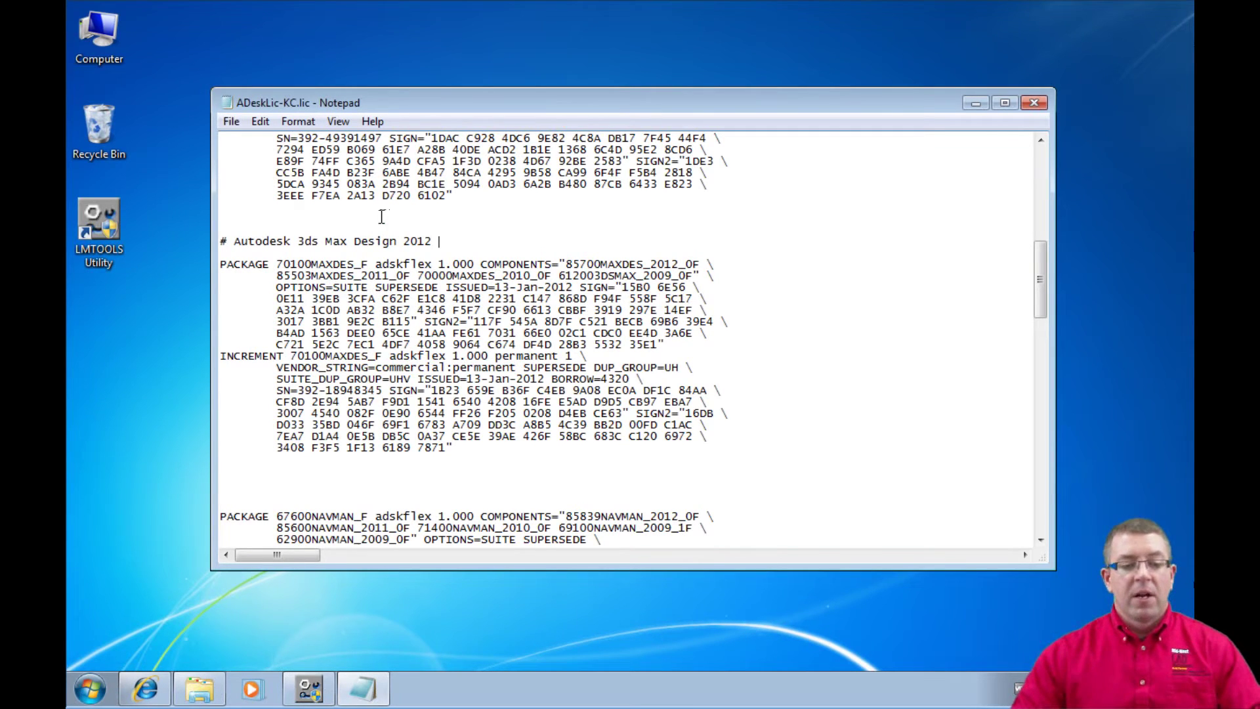
- Check the seat count on the MAXDES INCREMENT line and append "1-Seat" to the 3ds Max Design comment
{"action": "left_click_drag", "start_coordinate": [221, 356], "coordinate": [597, 356]}
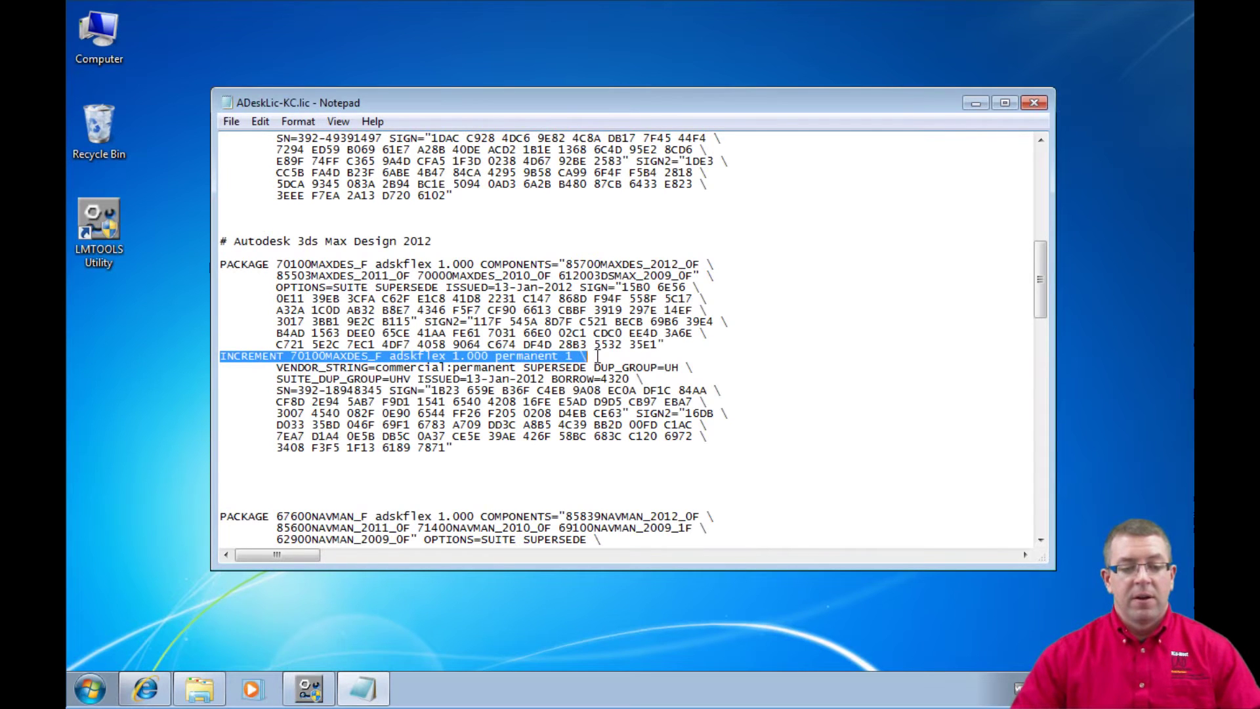
{"action": "left_click", "coordinate": [577, 358]}
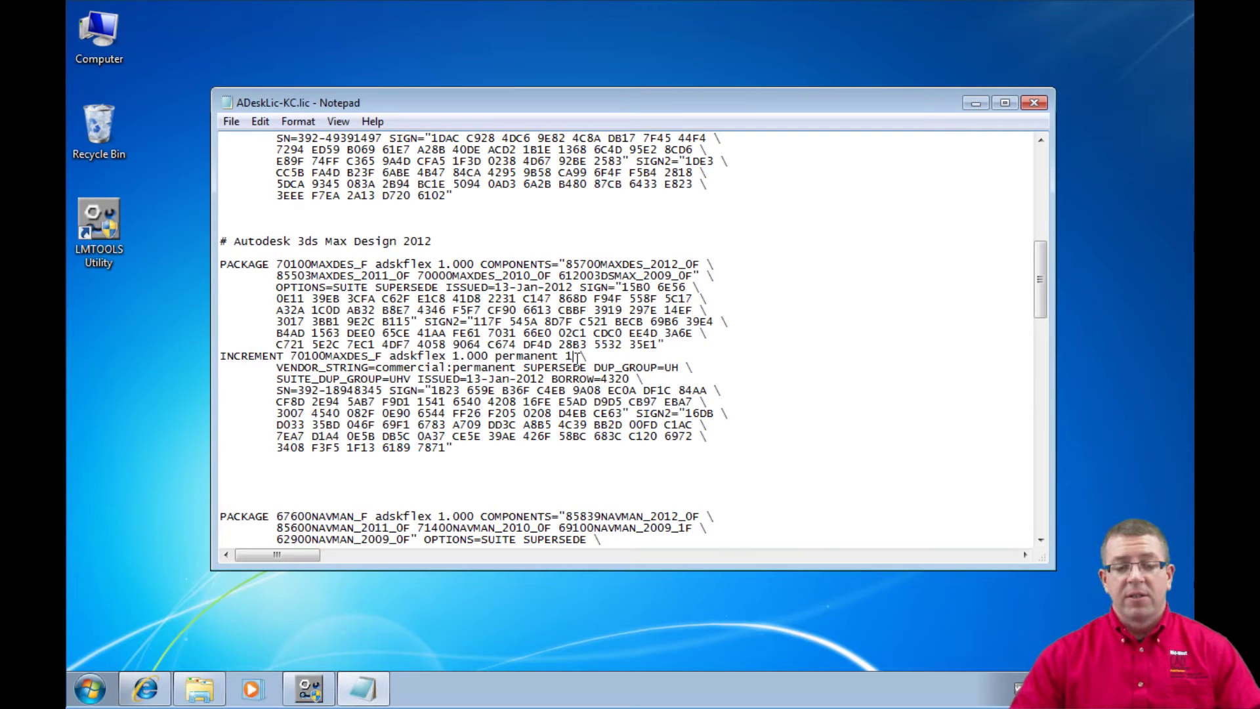
{"action": "left_click", "coordinate": [480, 240]}
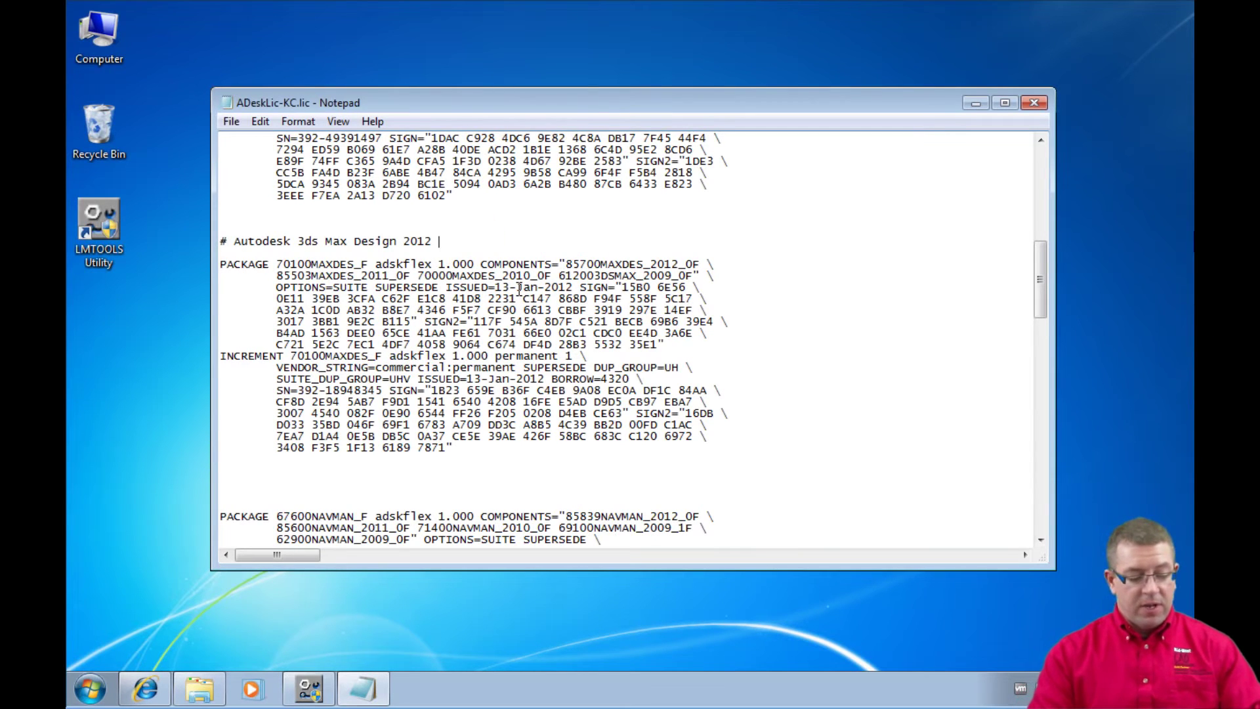
{"action": "type", "text": "1-Seat"}
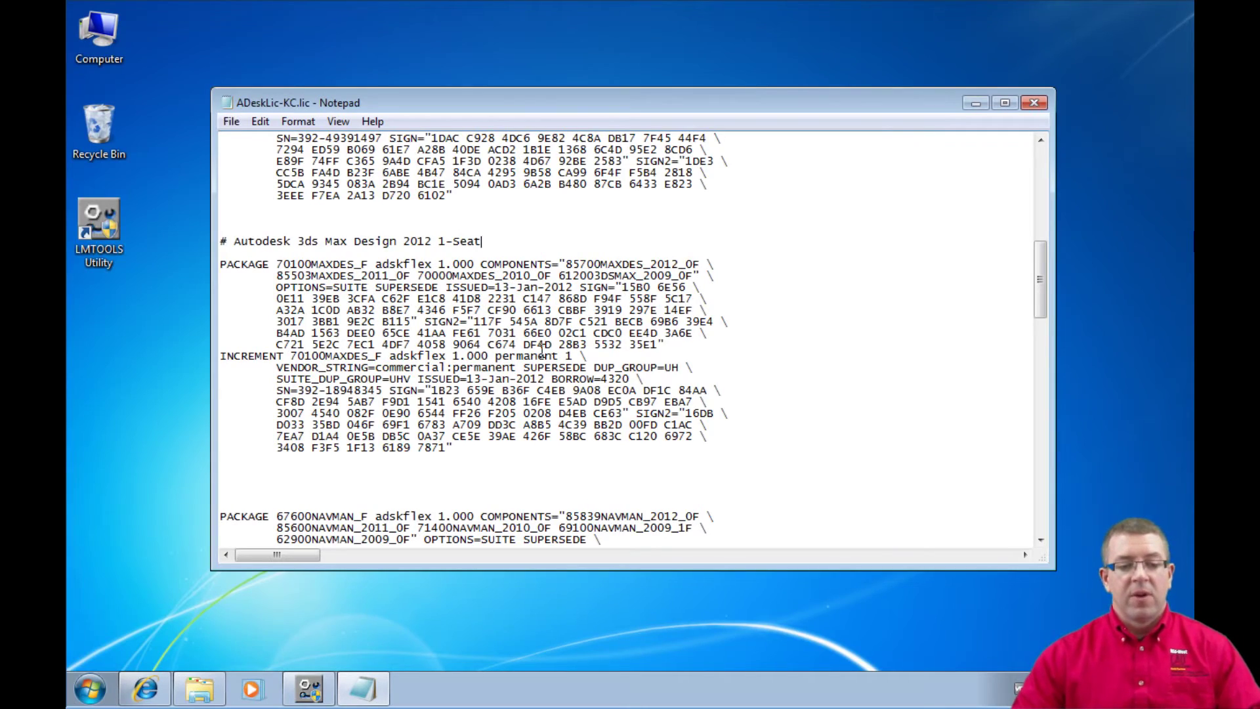
- Look through the remaining package blocks to the end of the license file, and review the comments added from the first block onward
{"action": "scroll", "coordinate": [540, 351], "scroll_direction": "down", "scroll_amount": 5}
{"action": "scroll", "coordinate": [539, 351], "scroll_direction": "down", "scroll_amount": 15}
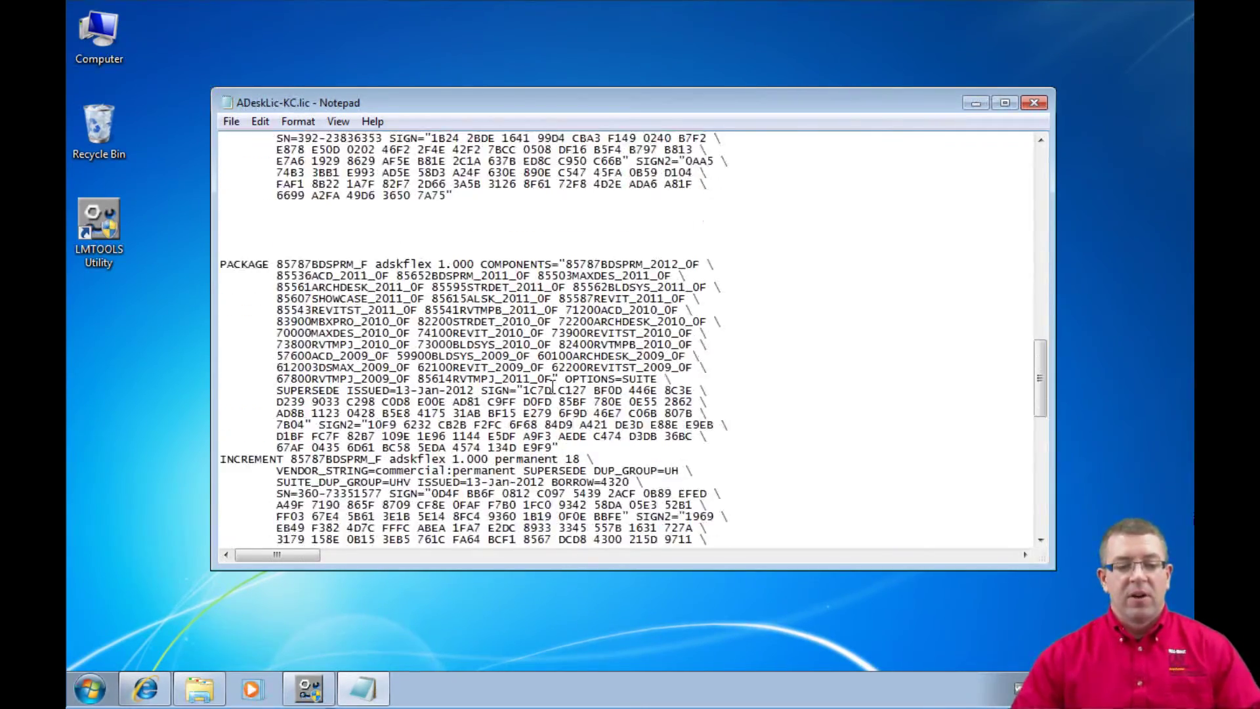
{"action": "scroll", "coordinate": [539, 396], "scroll_direction": "down", "scroll_amount": 10}
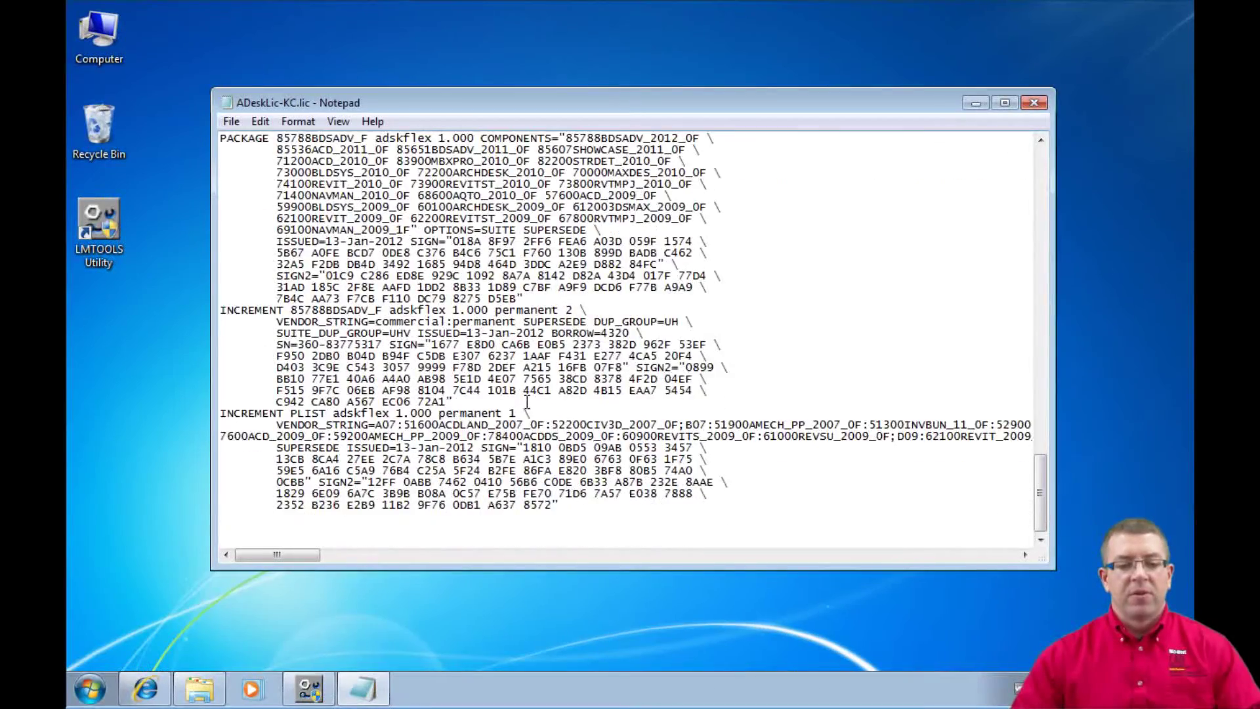
{"action": "scroll", "coordinate": [527, 402], "scroll_direction": "up", "scroll_amount": 20}
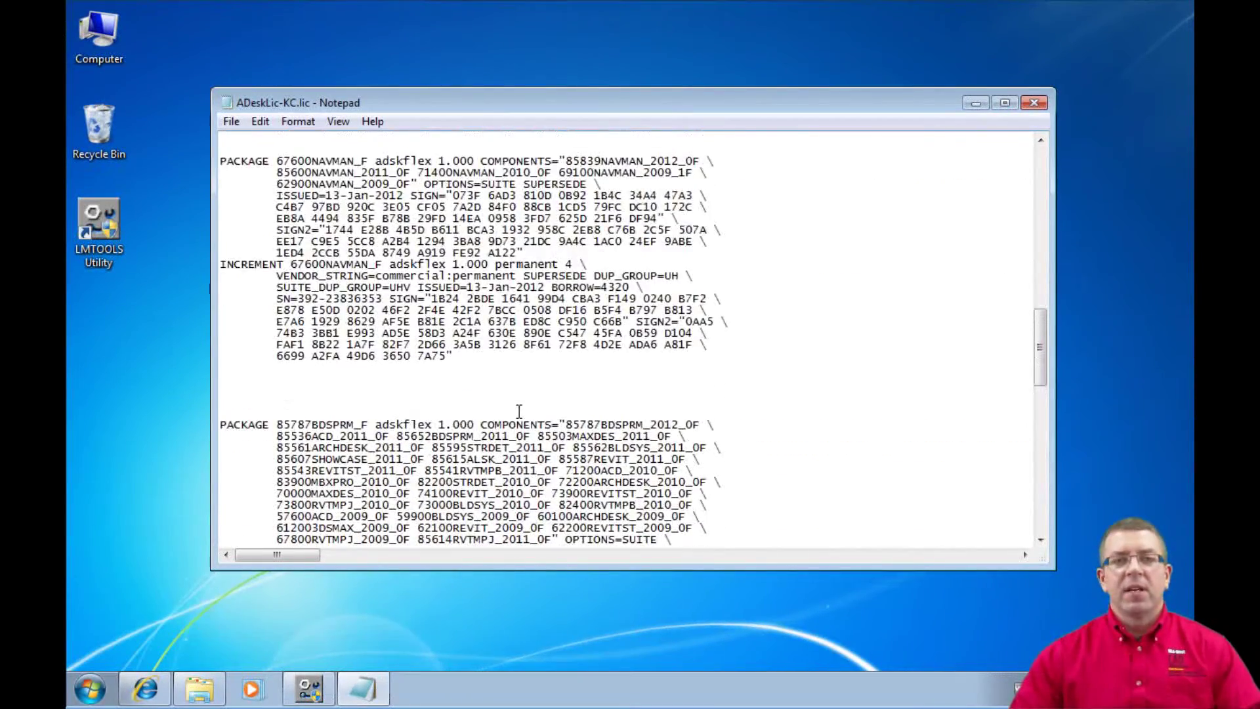
{"action": "scroll", "coordinate": [516, 412], "scroll_direction": "up", "scroll_amount": 20}
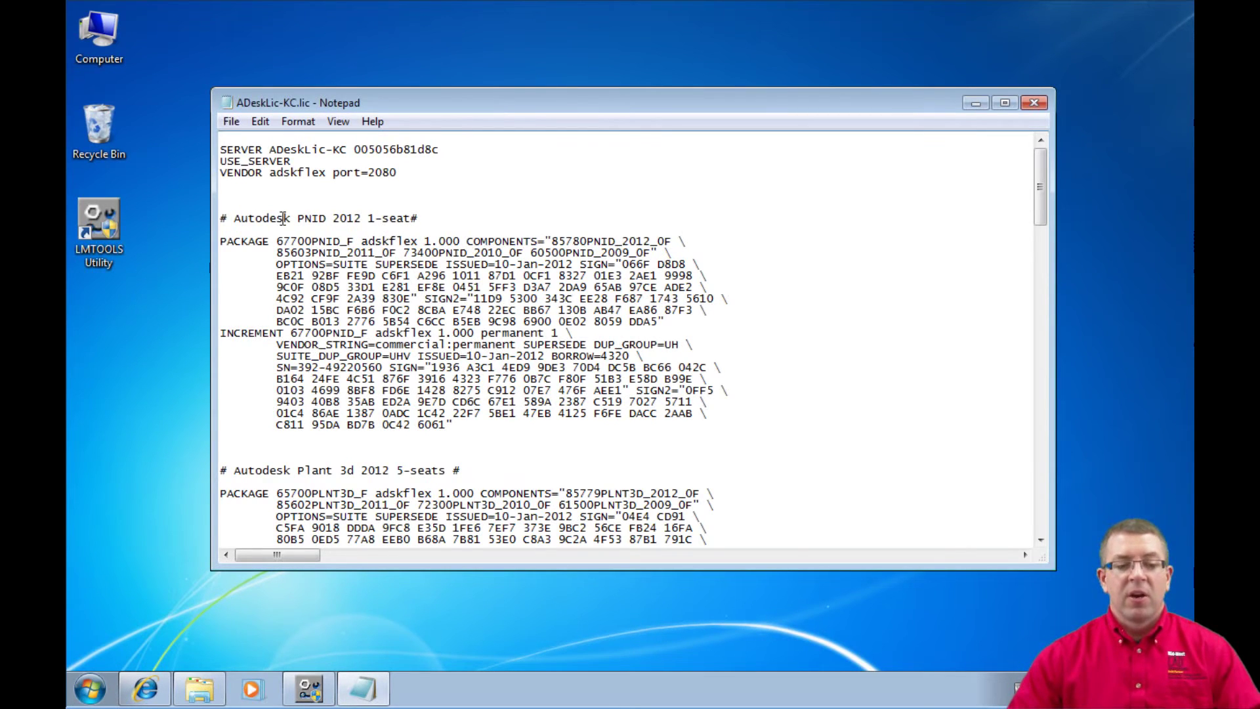
{"action": "scroll", "coordinate": [387, 227], "scroll_direction": "down", "scroll_amount": 4}
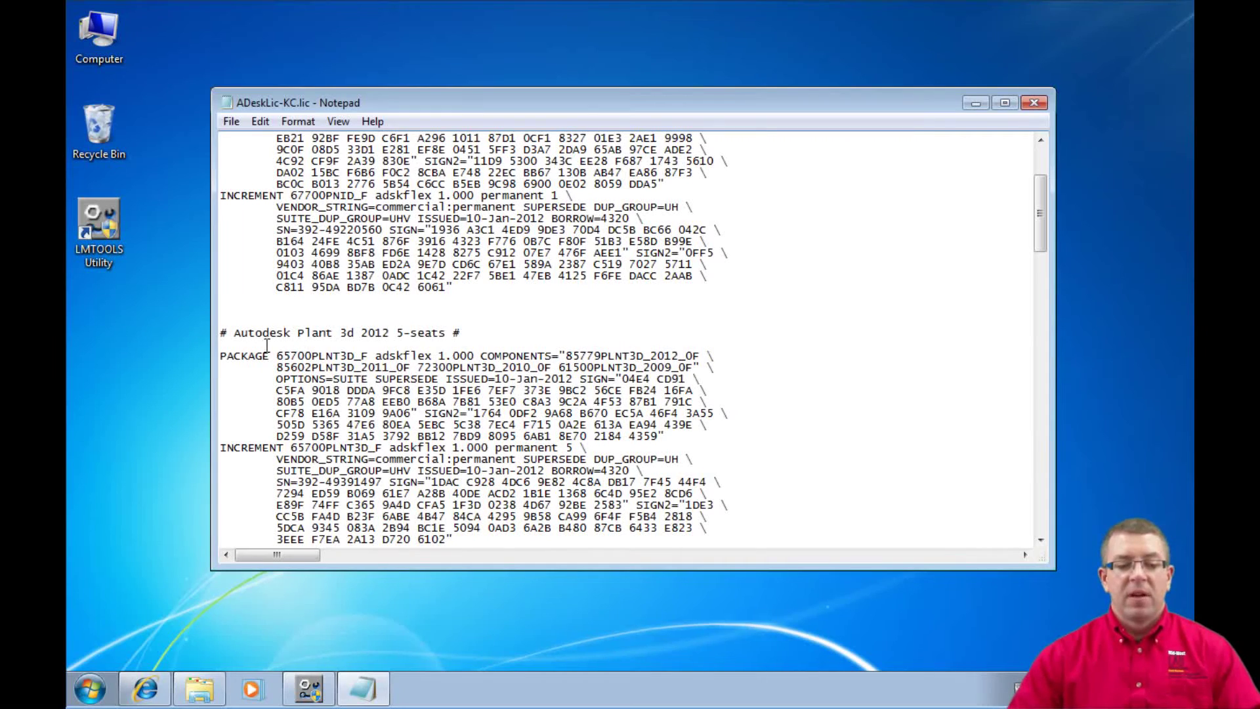
{"action": "scroll", "coordinate": [431, 325], "scroll_direction": "down", "scroll_amount": 7}
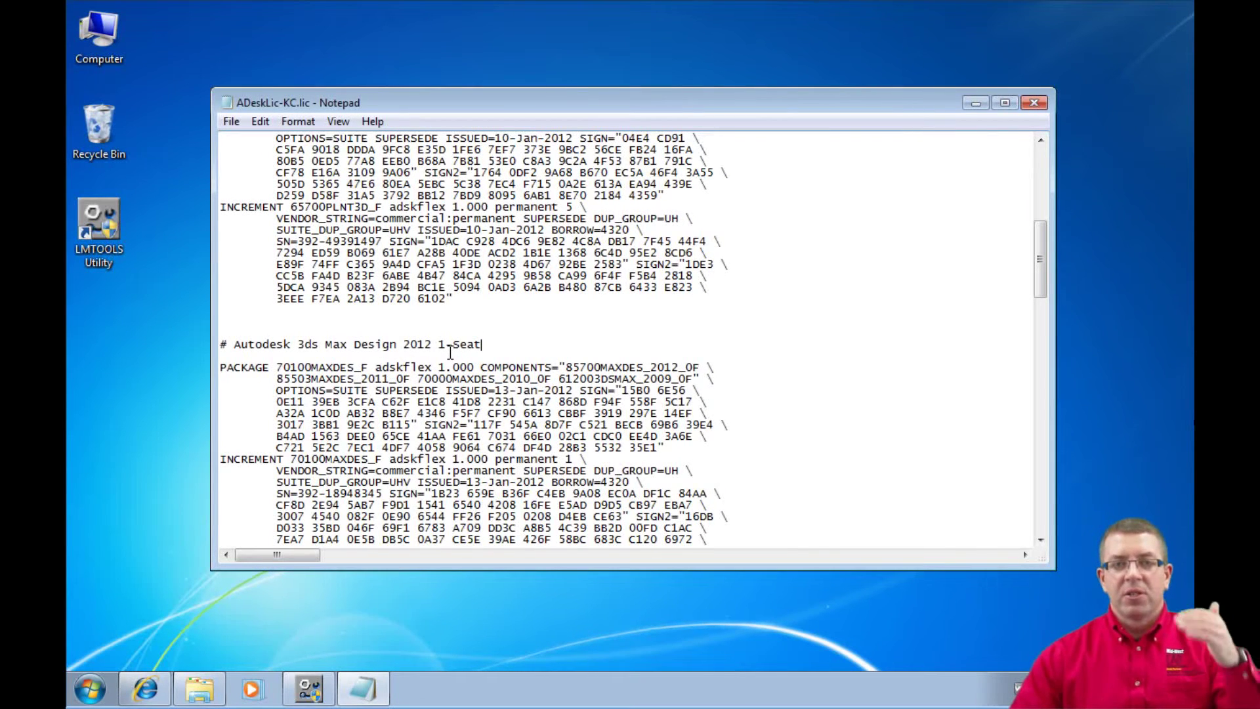
- Identify the BDSADV package near the end of the file and add the comment "# BDS Ultimate 2012" above its PACKAGE line
{"action": "scroll", "coordinate": [454, 365], "scroll_direction": "down", "scroll_amount": 6}
{"action": "scroll", "coordinate": [454, 365], "scroll_direction": "down", "scroll_amount": 20}
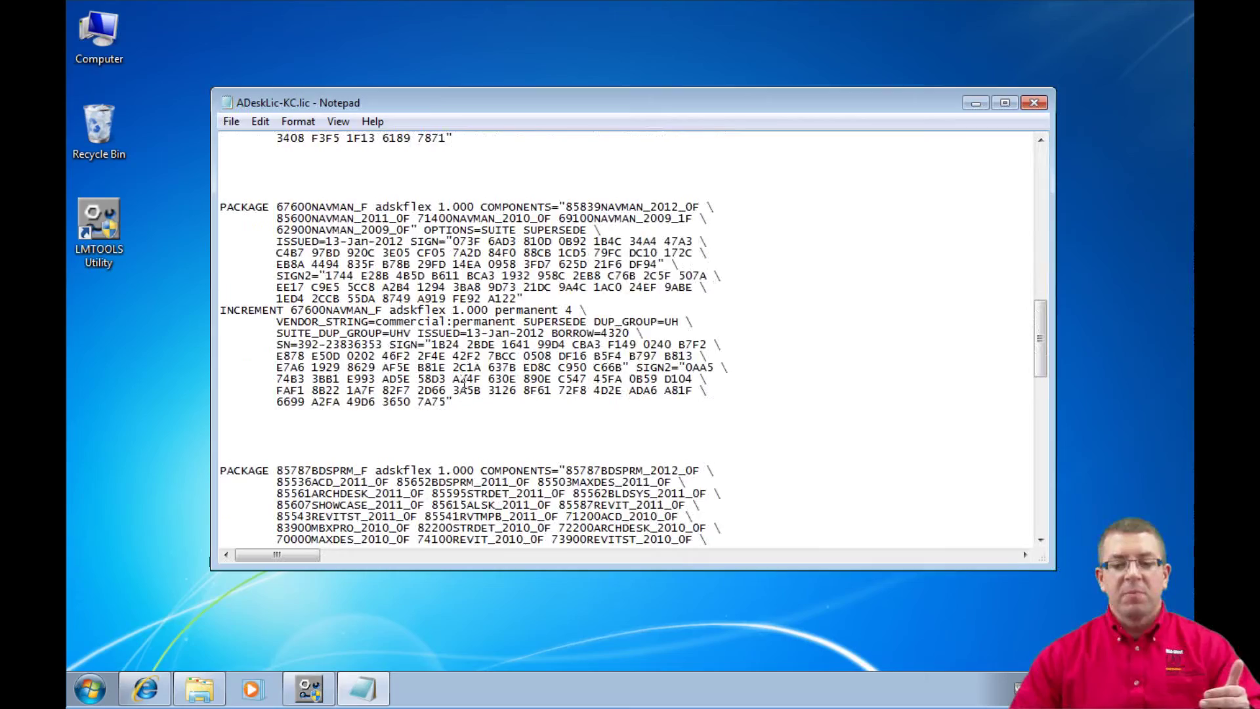
{"action": "scroll", "coordinate": [478, 421], "scroll_direction": "down", "scroll_amount": 3}
{"action": "scroll", "coordinate": [477, 421], "scroll_direction": "up", "scroll_amount": 4}
{"action": "left_click_drag", "start_coordinate": [275, 276], "coordinate": [372, 277]}
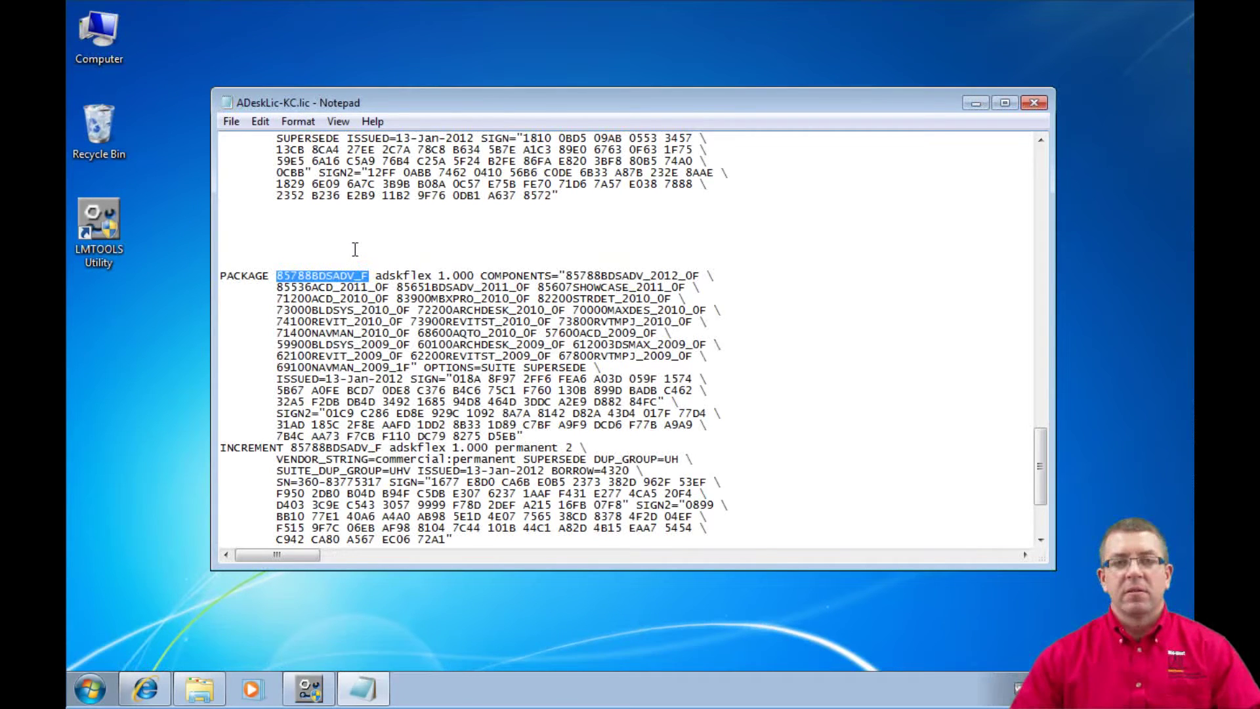
{"action": "left_click", "coordinate": [294, 249]}
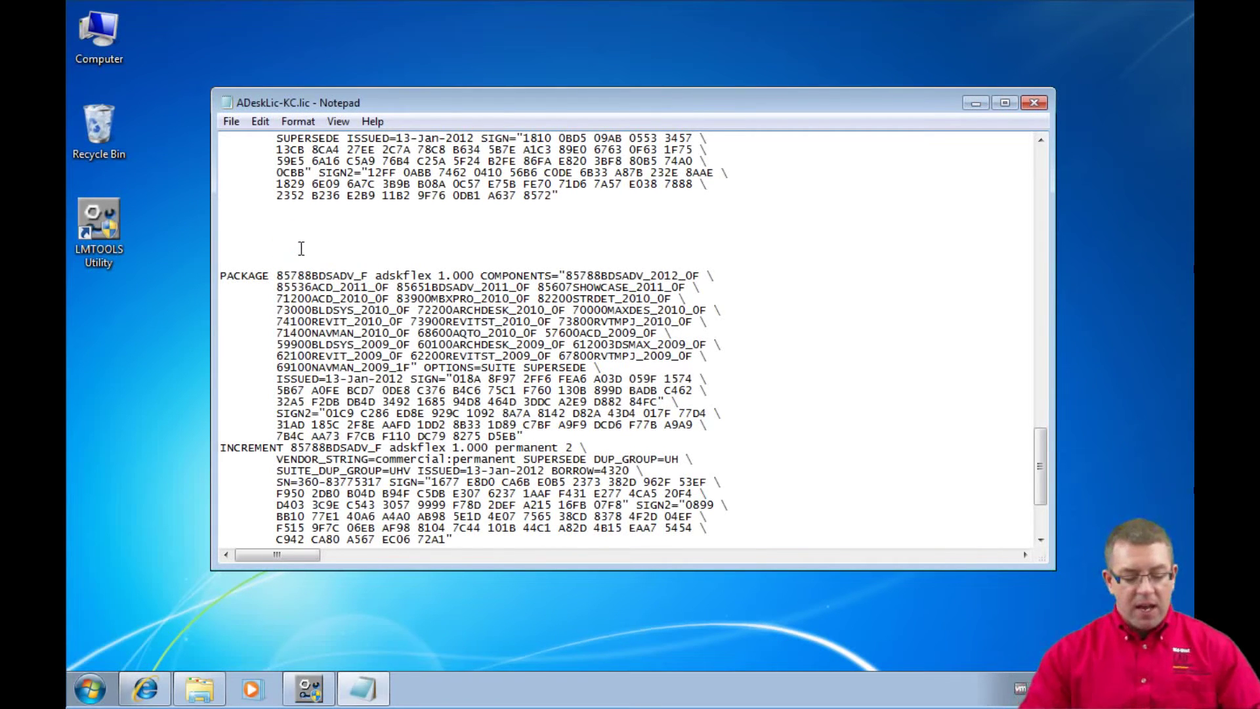
{"action": "type", "text": "# "}
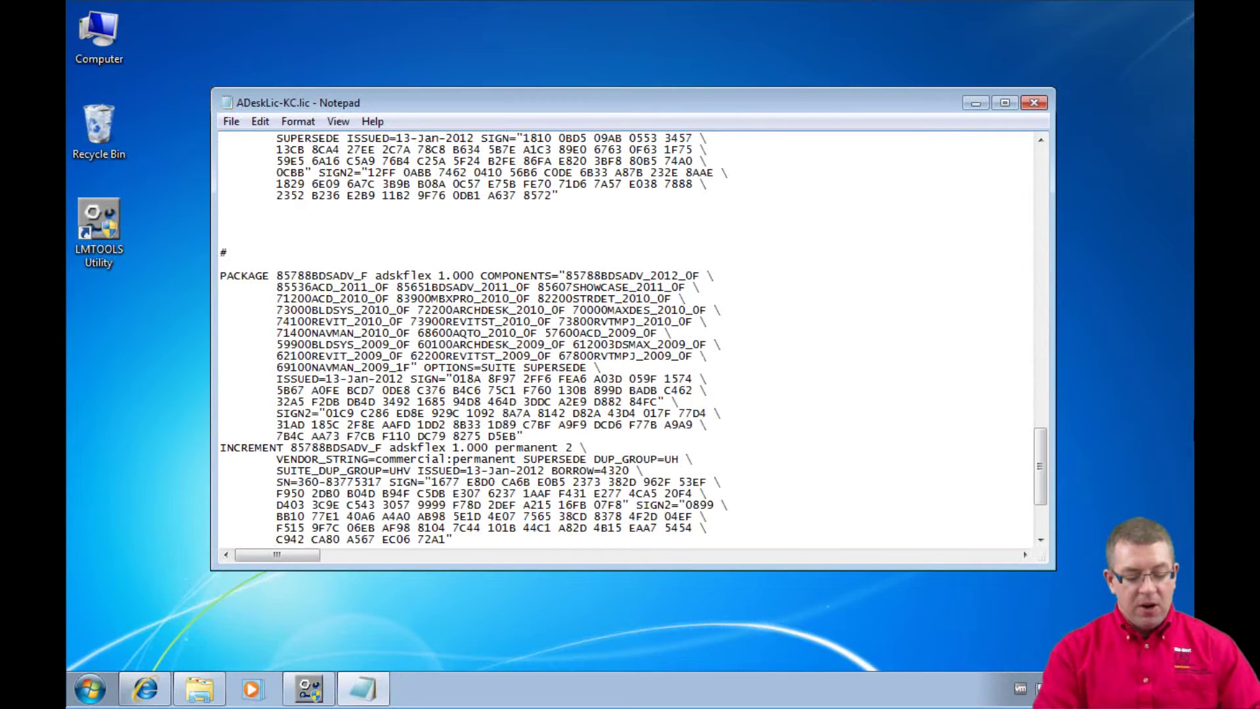
{"action": "type", "text": "BD"}
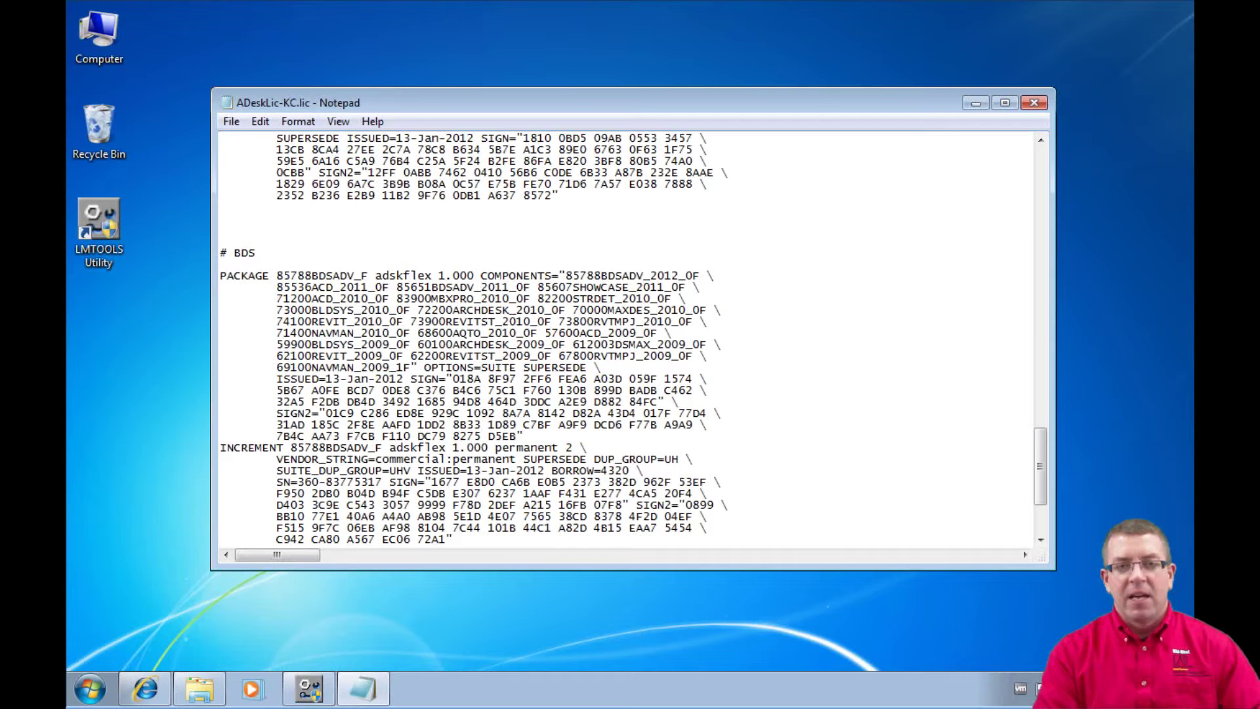
{"action": "type", "text": "S "}
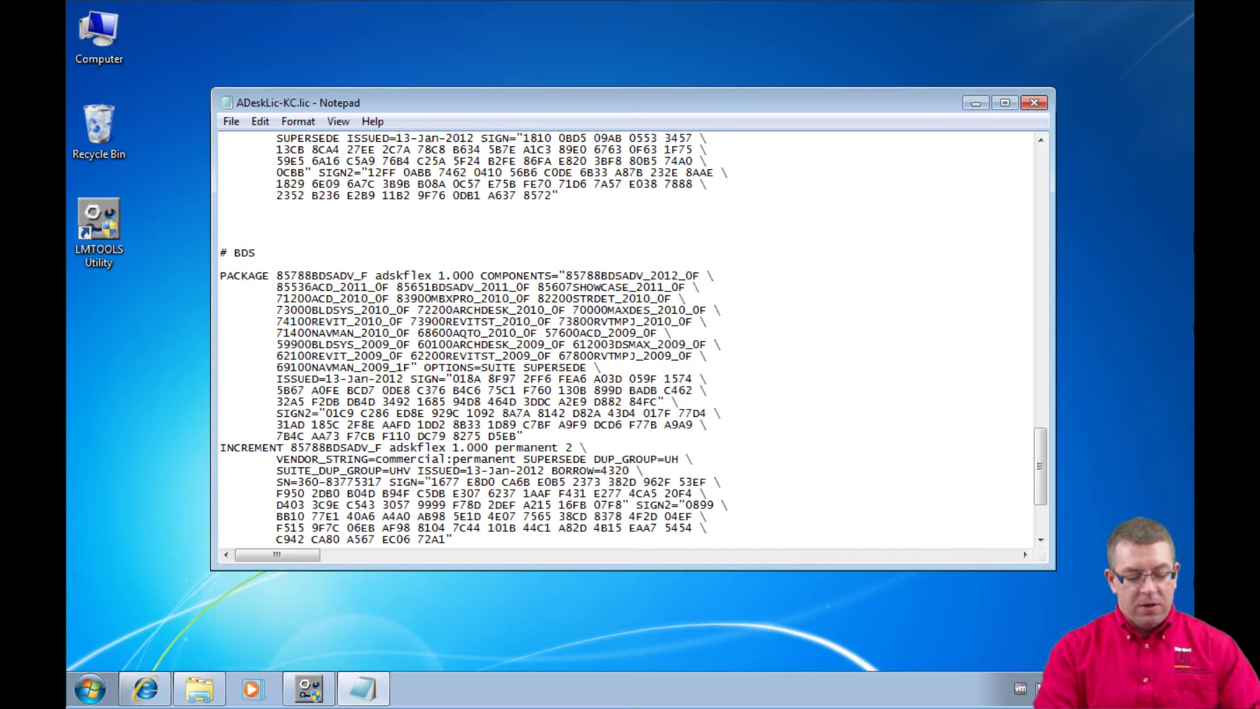
{"action": "type", "text": "Ultimate 2012"}
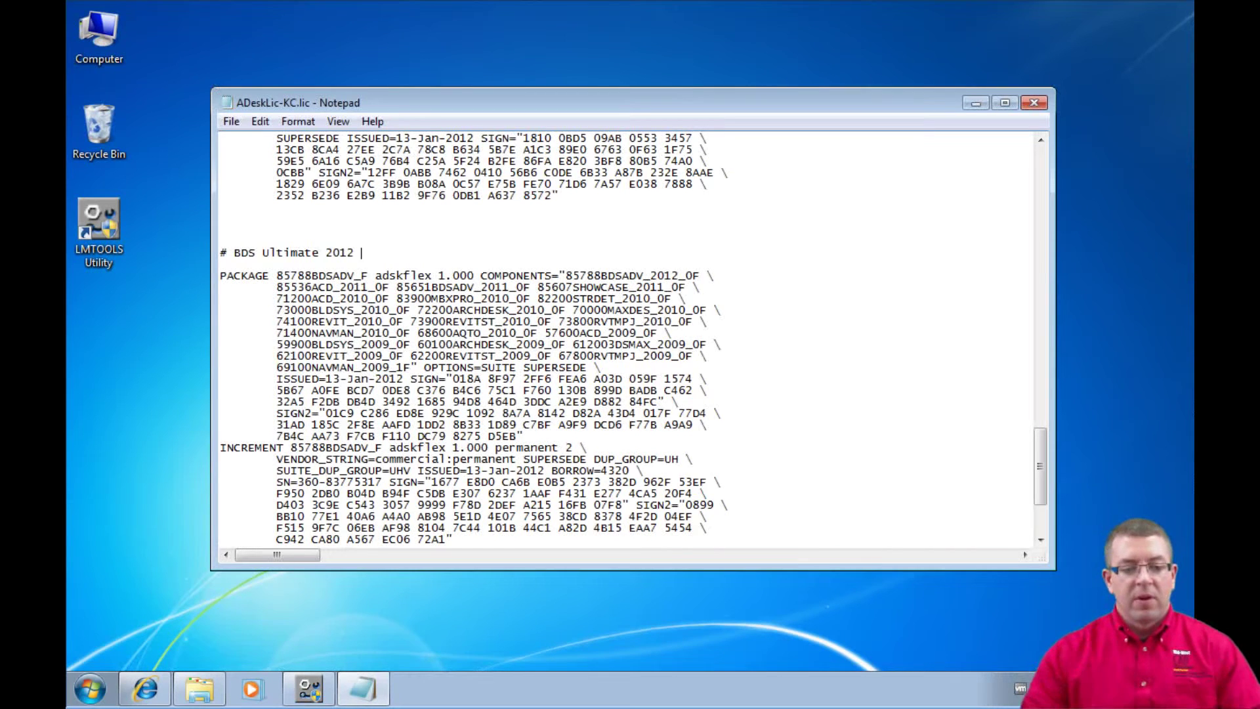
- Check the seat count on the BDSADV INCREMENT line and append "2-seats #" to the BDS Ultimate 2012 comment
{"action": "left_click_drag", "start_coordinate": [269, 450], "coordinate": [623, 447]}
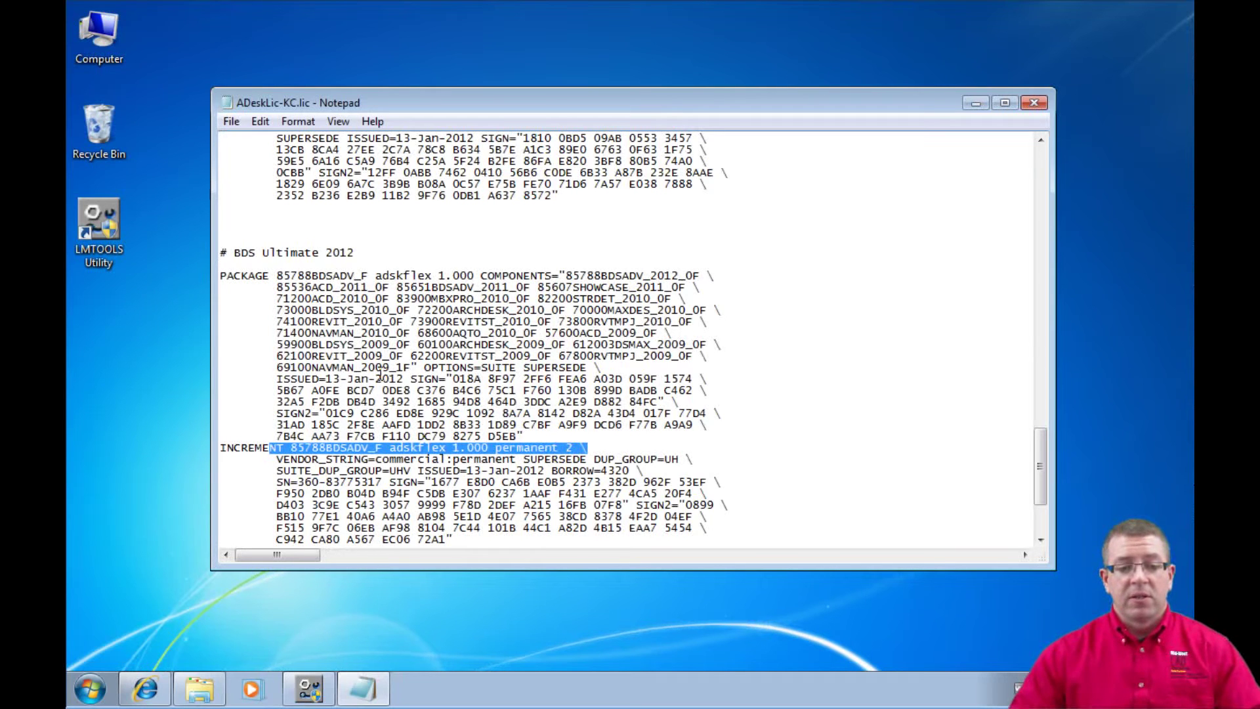
{"action": "left_click", "coordinate": [387, 242]}
{"action": "left_click", "coordinate": [372, 249]}
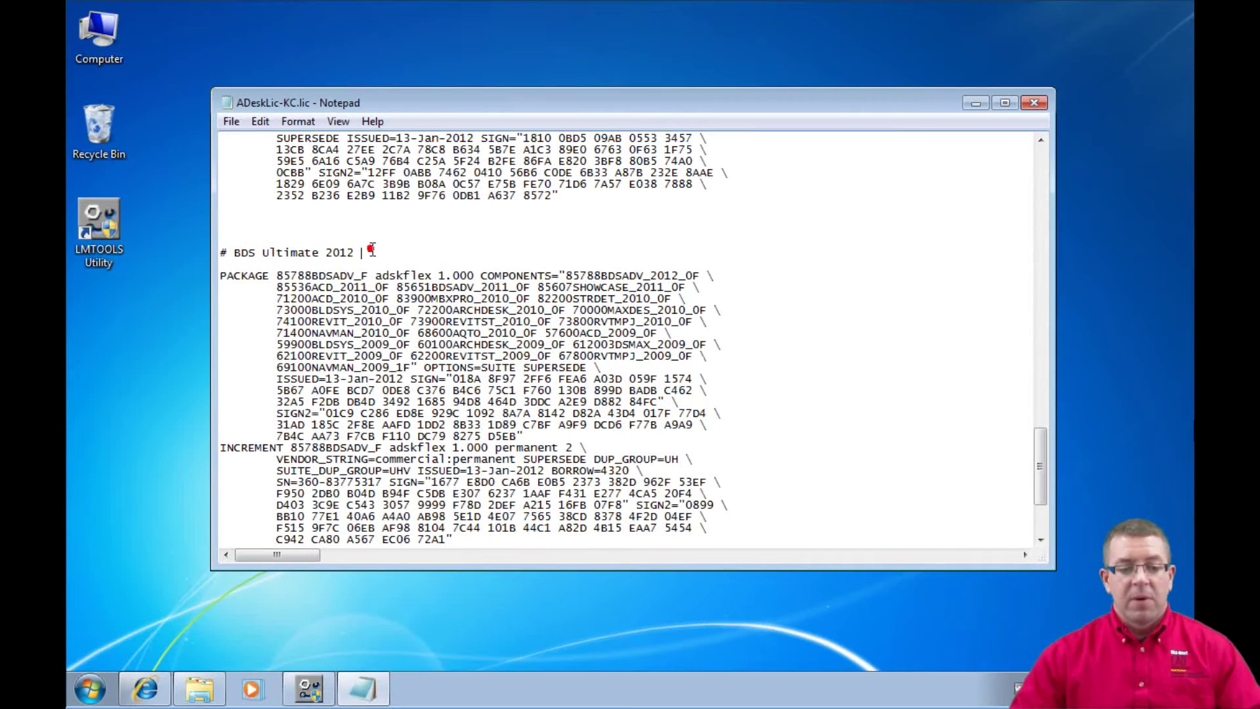
{"action": "type", "text": "2-seats #"}
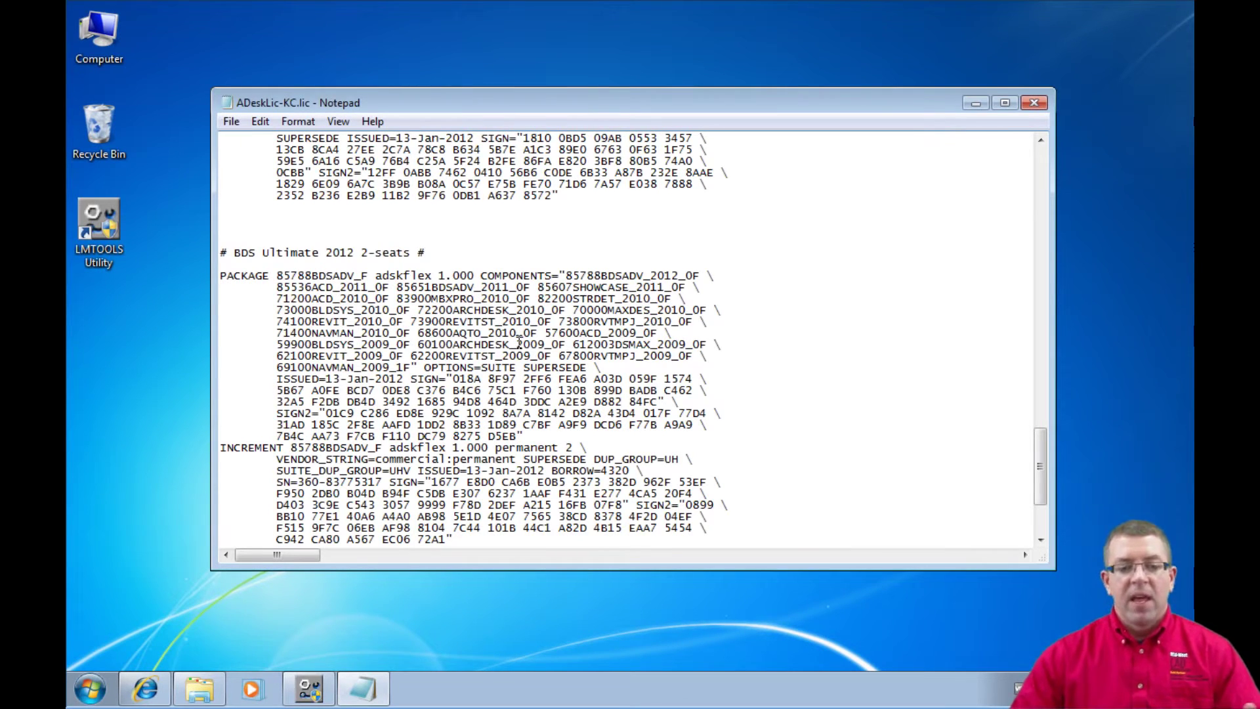
- Cut the whole BDS Ultimate 2012 block, from its comment through its PLIST section, from the end of the license file
{"action": "scroll", "coordinate": [519, 338], "scroll_direction": "down", "scroll_amount": 3}
{"action": "scroll", "coordinate": [527, 343], "scroll_direction": "down", "scroll_amount": 1}
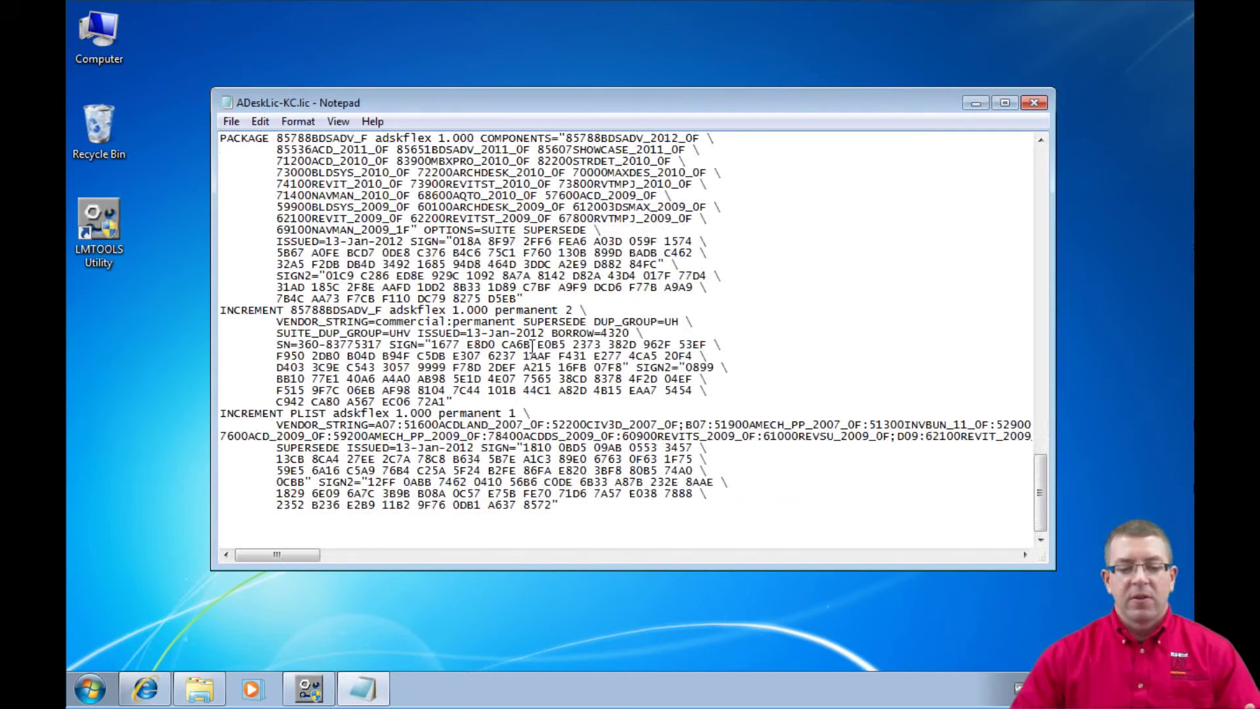
{"action": "scroll", "coordinate": [508, 338], "scroll_direction": "up", "scroll_amount": 3}
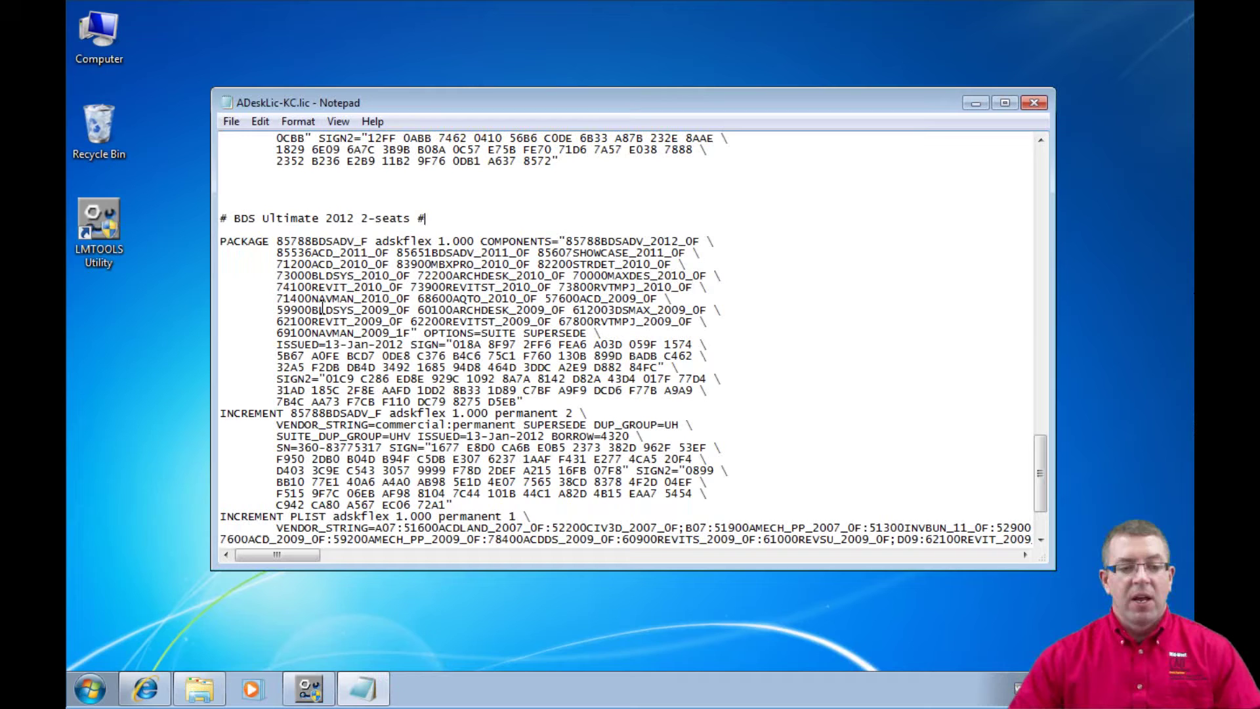
{"action": "left_click_drag", "start_coordinate": [221, 218], "coordinate": [673, 516]}
{"action": "right_click", "coordinate": [434, 311]}
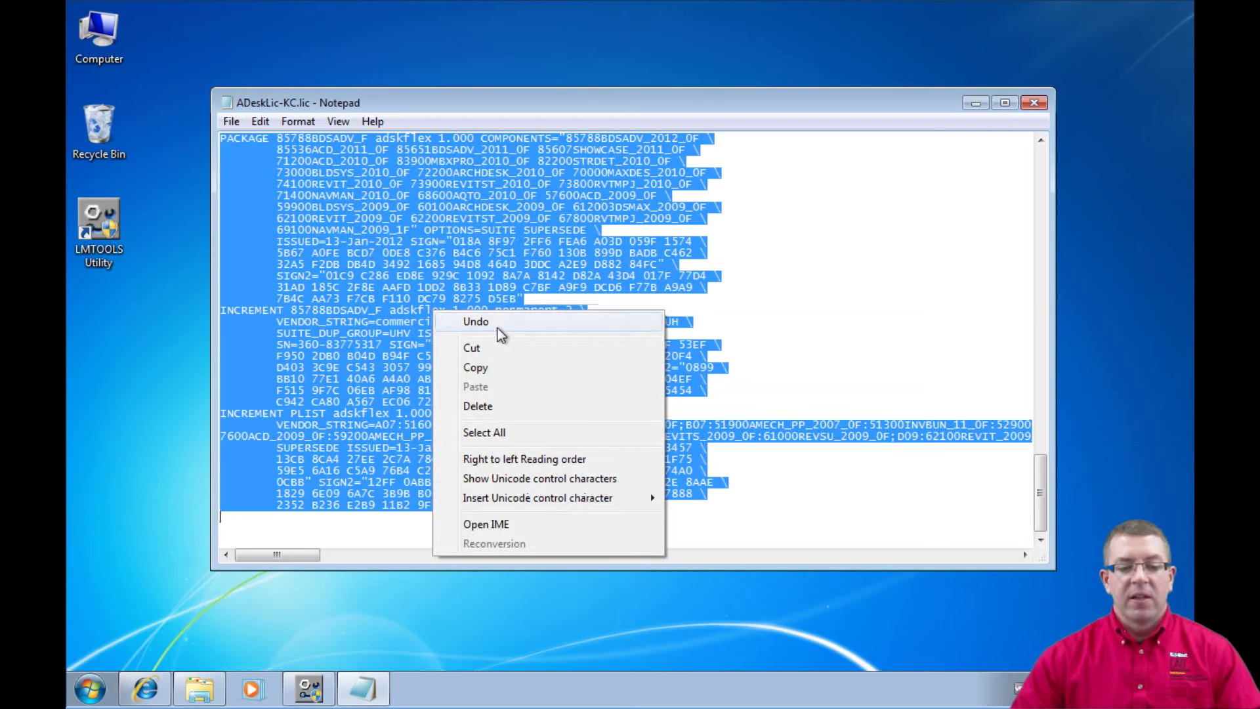
{"action": "left_click", "coordinate": [502, 352]}
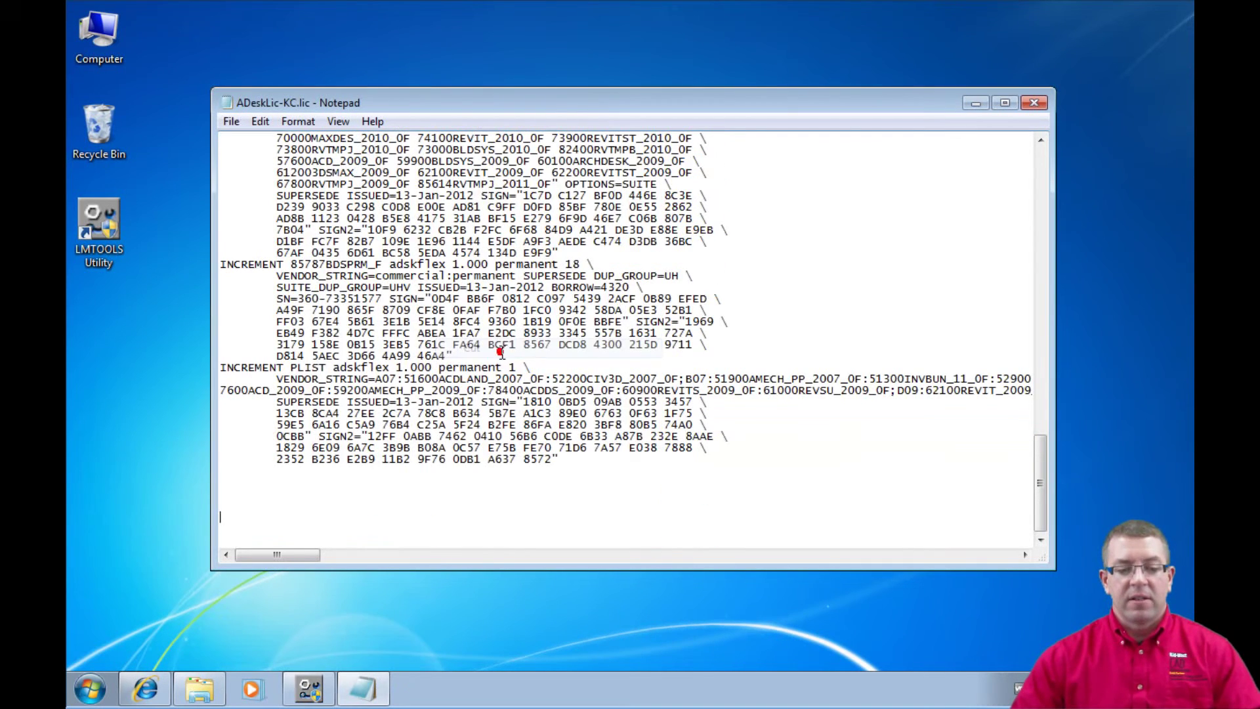
- Insert a run of blank lines above the BDSPRM PACKAGE block to separate it from the preceding block
{"action": "scroll", "coordinate": [501, 414], "scroll_direction": "up", "scroll_amount": 3}
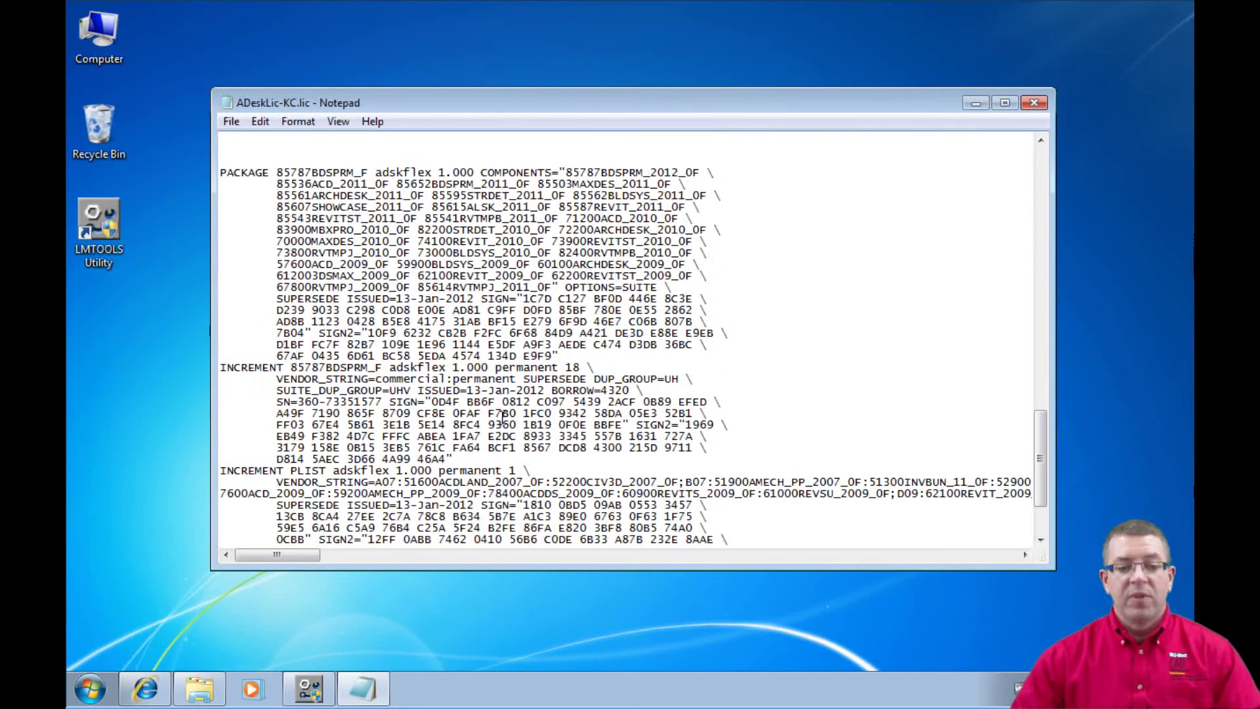
{"action": "scroll", "coordinate": [502, 417], "scroll_direction": "up", "scroll_amount": 3}
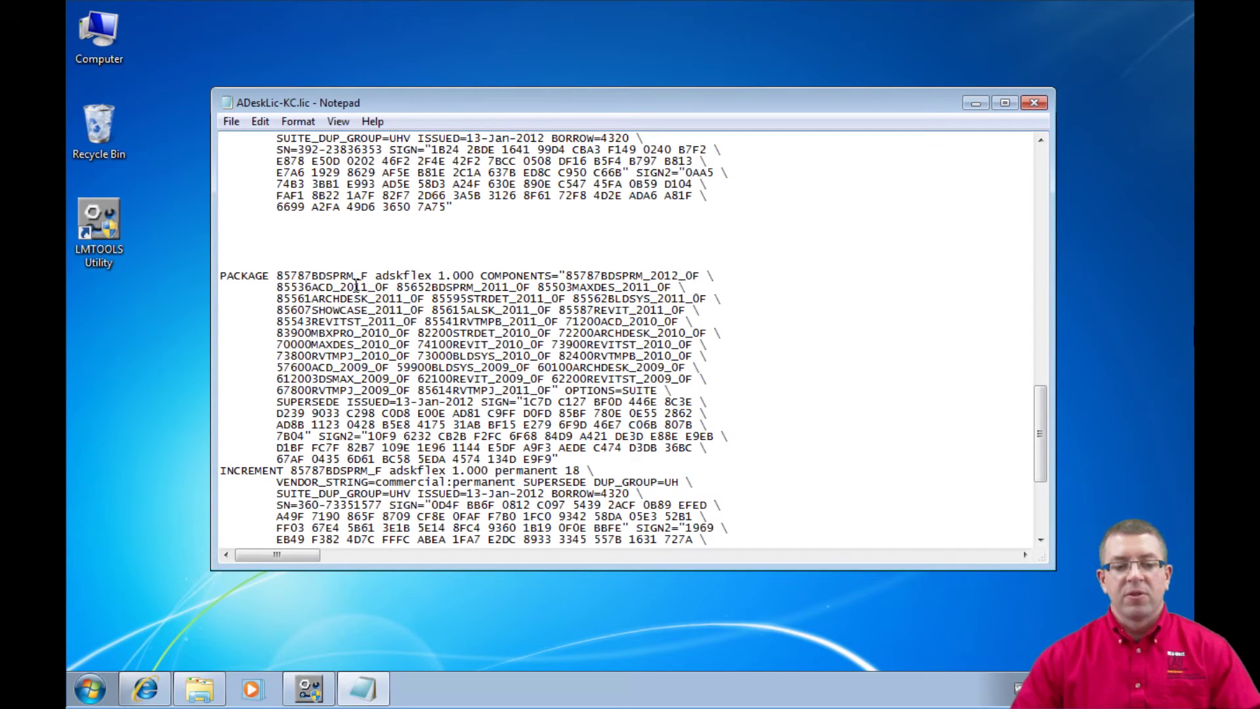
{"action": "left_click", "coordinate": [233, 260]}
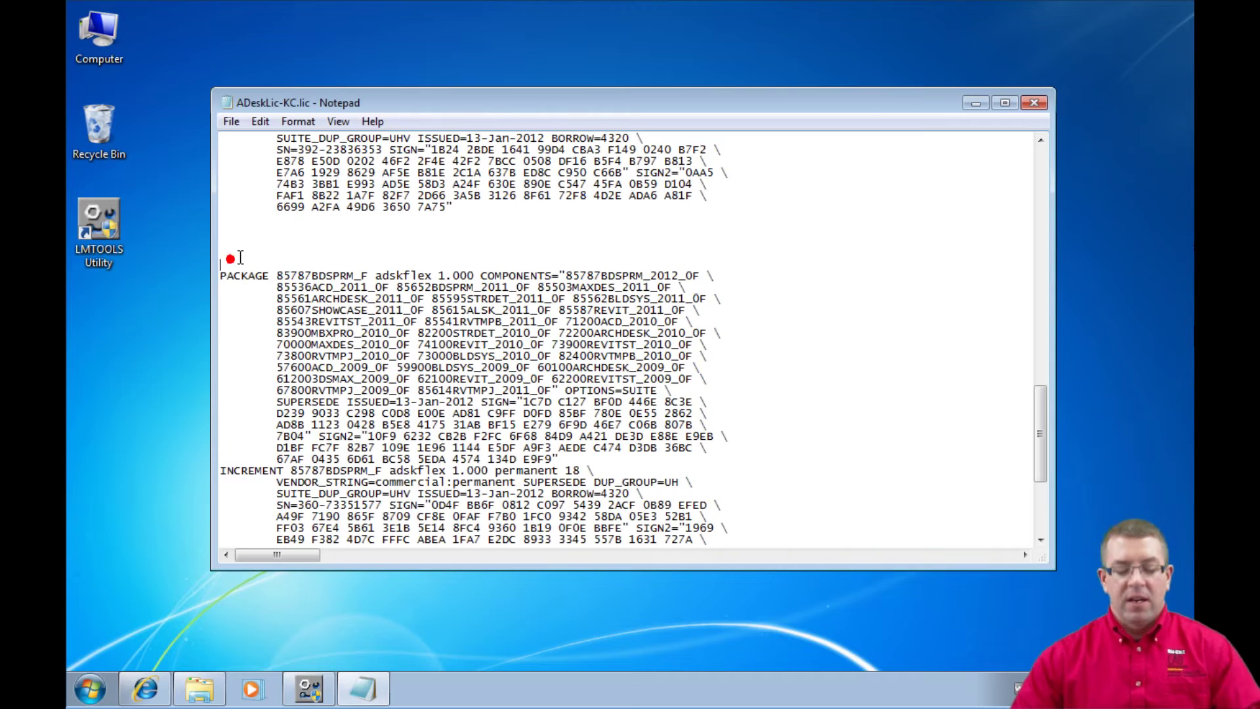
{"action": "key", "text": "Return"}
{"action": "key", "text": "Return"}
{"action": "key", "text": "Return"}
{"action": "key", "text": "Return"}
{"action": "key", "text": "Return"}
{"action": "key", "text": "Return"}
{"action": "key", "text": "Return"}
{"action": "key", "text": "Return"}
{"action": "key", "text": "Return"}
{"action": "key", "text": "Return"}
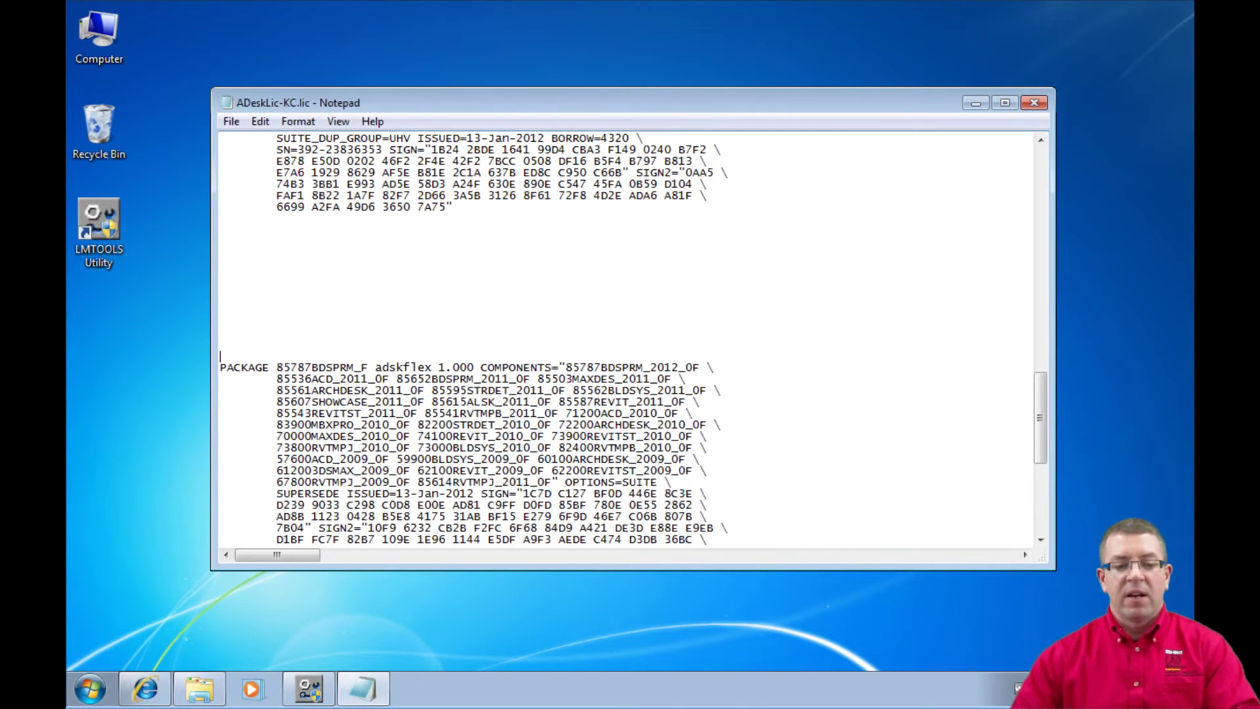
- Paste the BDS Ultimate 2012 block into the blank space above the BDSPRM block and check its placement between the neighbouring packages
{"action": "left_click", "coordinate": [231, 256]}
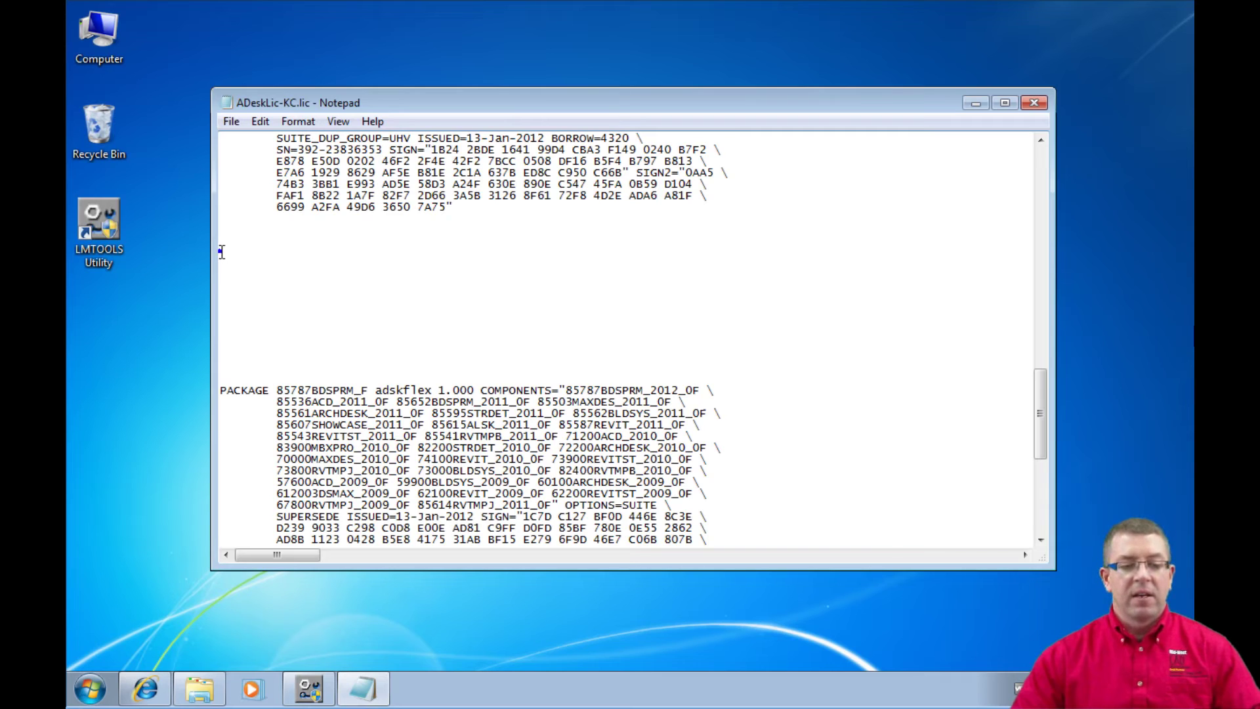
{"action": "right_click", "coordinate": [222, 252]}
{"action": "left_click", "coordinate": [262, 327]}
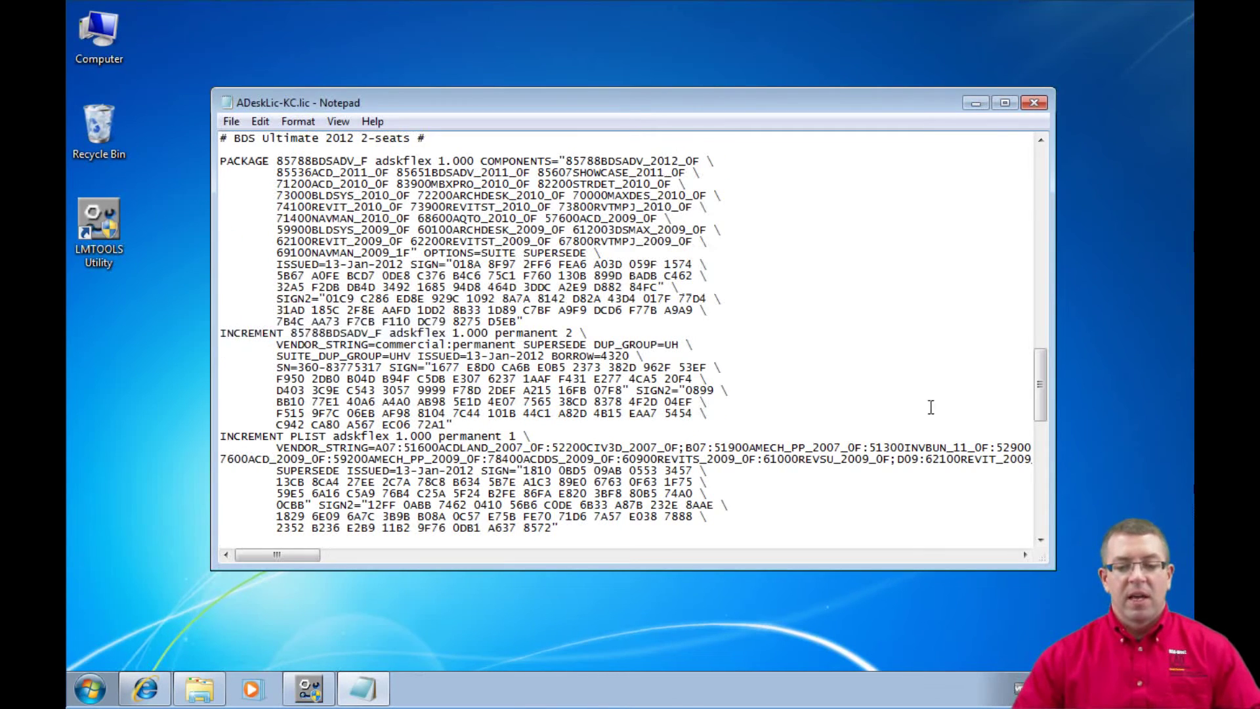
{"action": "left_click_drag", "start_coordinate": [1042, 384], "coordinate": [1042, 357]}
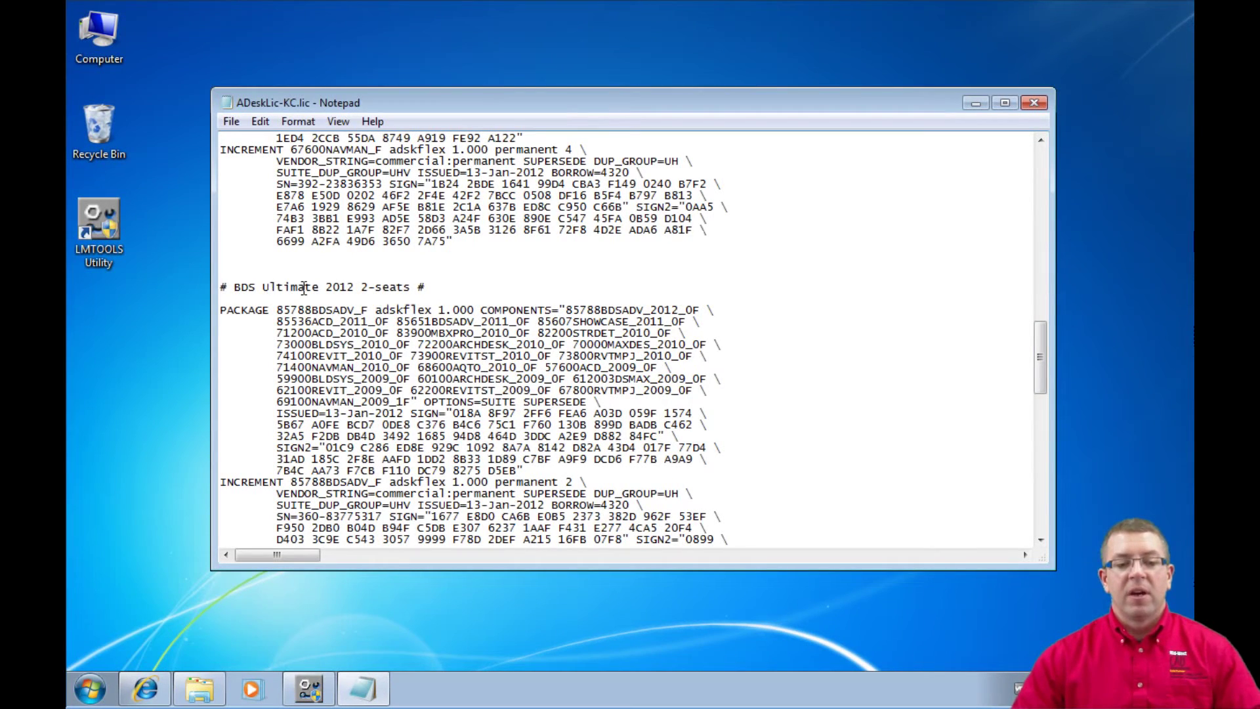
{"action": "left_click_drag", "start_coordinate": [1043, 349], "coordinate": [1043, 456]}
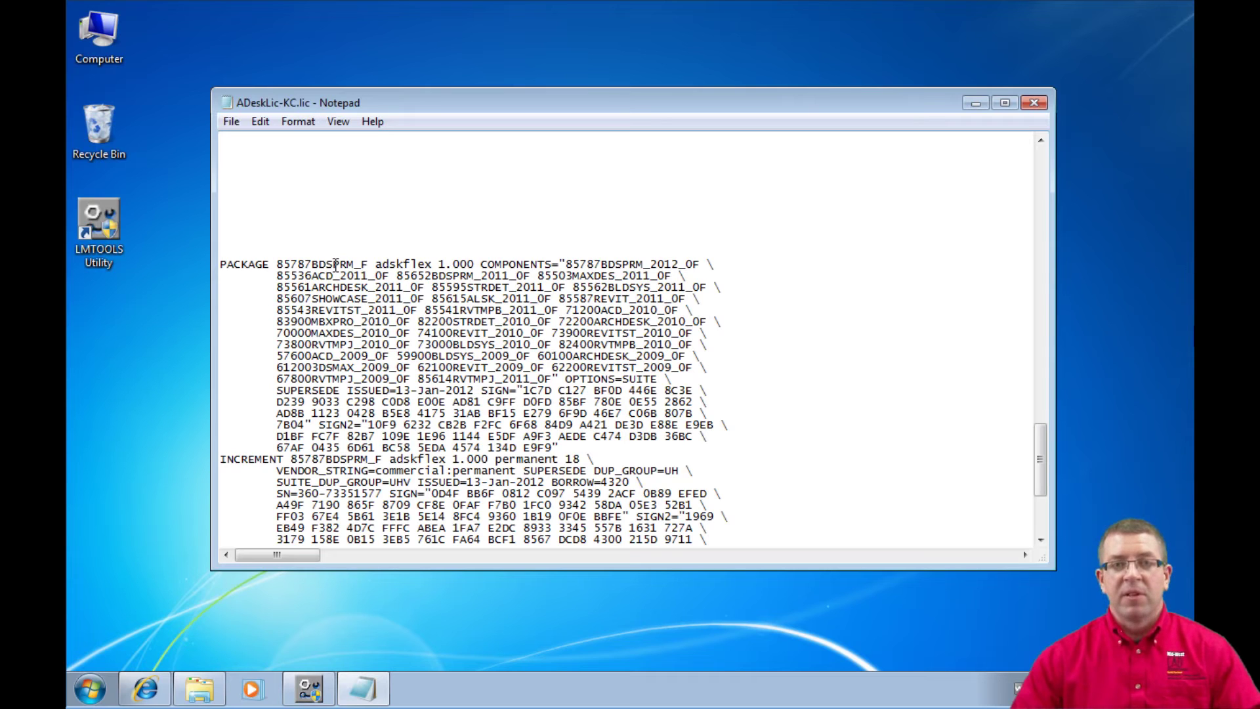
- Move the BDS Ultimate 2012 block with its comment back to the end of the file, below the BDSPRM block
{"action": "scroll", "coordinate": [368, 262], "scroll_direction": "up", "scroll_amount": 7}
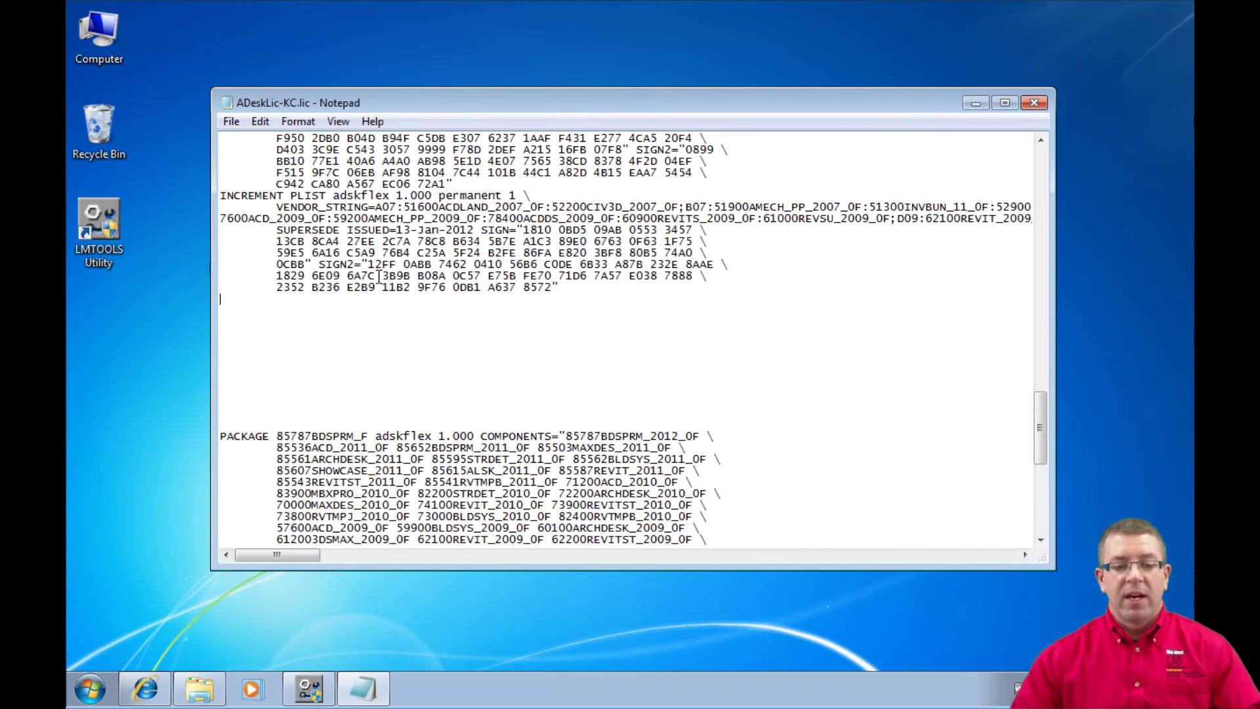
{"action": "scroll", "coordinate": [582, 315], "scroll_direction": "up", "scroll_amount": 5}
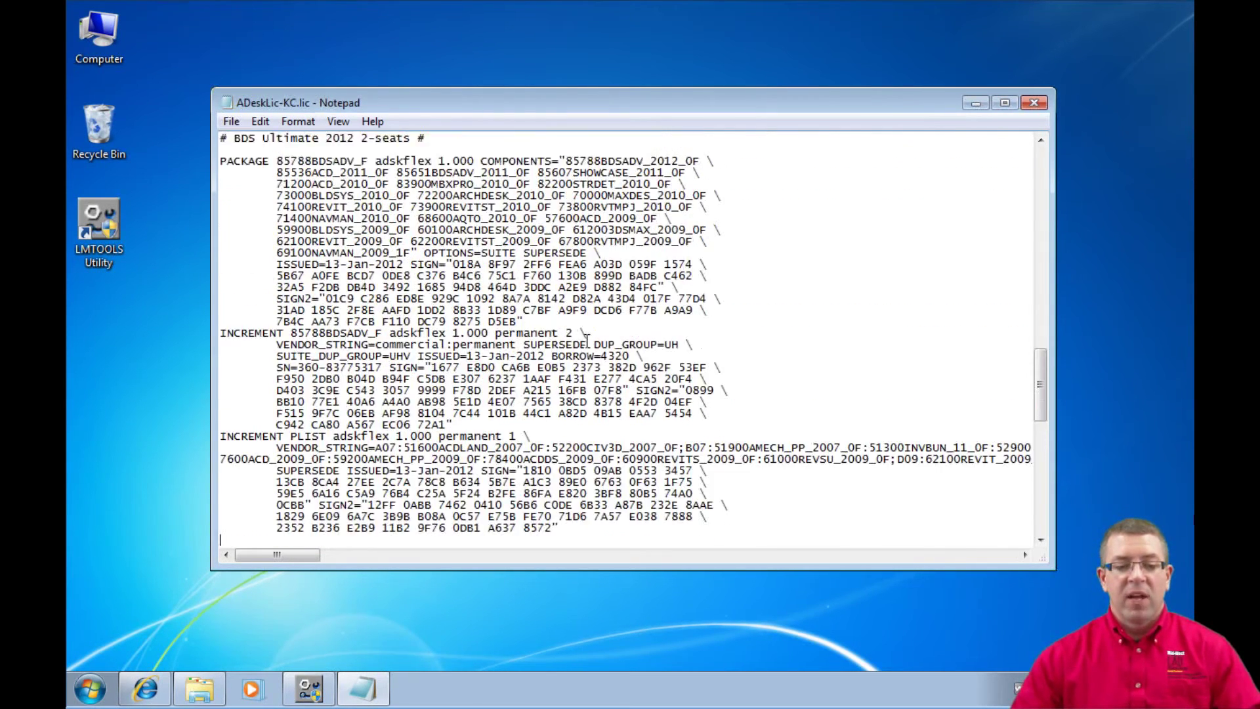
{"action": "left_click_drag", "start_coordinate": [561, 529], "coordinate": [223, 175]}
{"action": "right_click", "coordinate": [235, 173]}
{"action": "left_click", "coordinate": [282, 212]}
{"action": "scroll", "coordinate": [333, 269], "scroll_direction": "down", "scroll_amount": 7}
{"action": "left_click", "coordinate": [231, 518]}
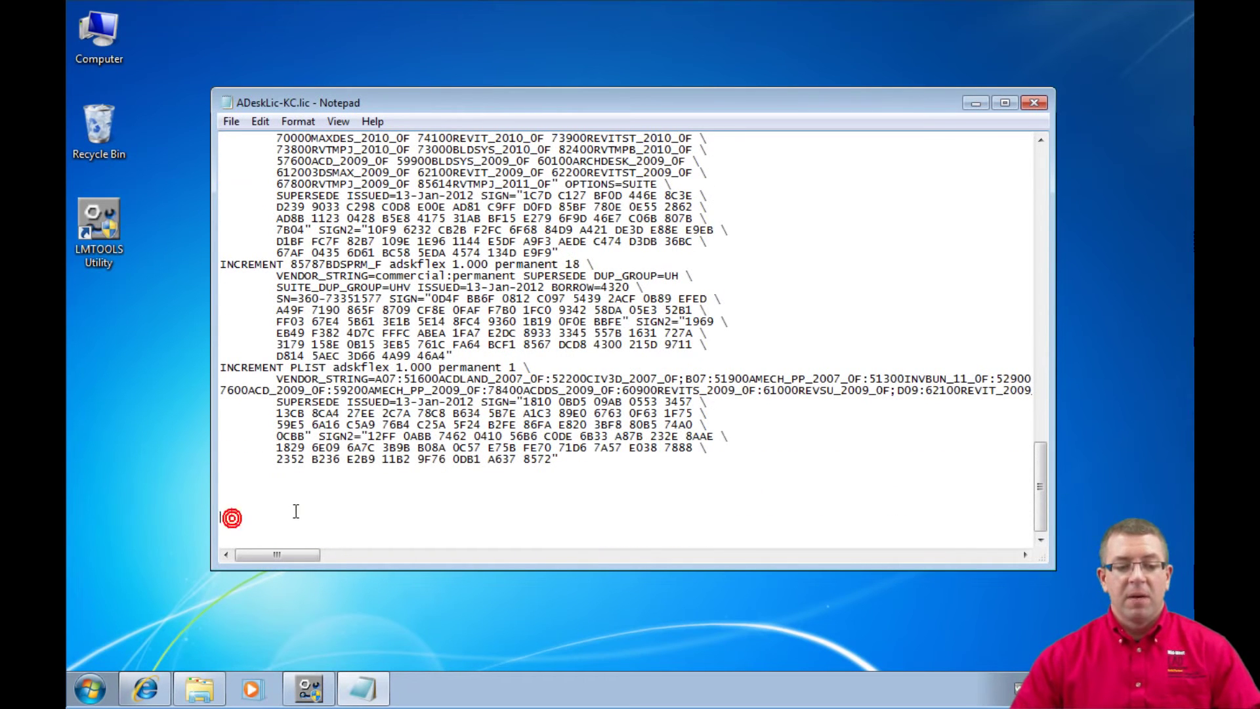
{"action": "right_click", "coordinate": [227, 519]}
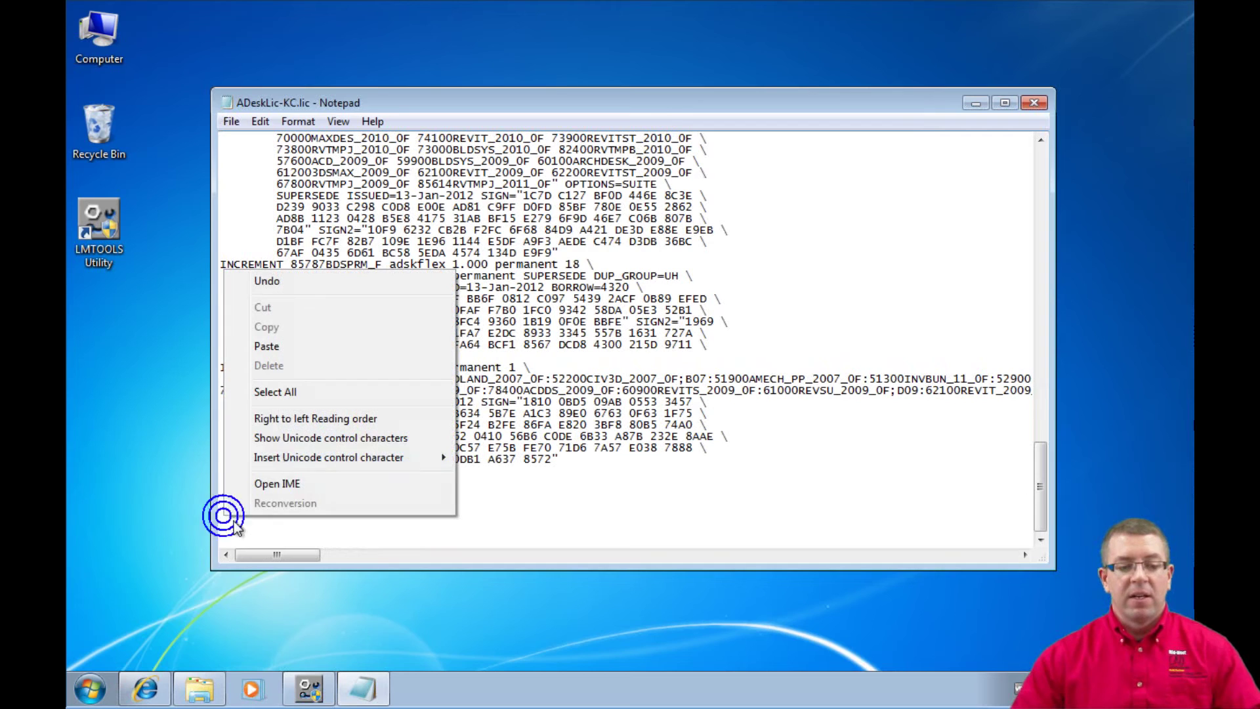
{"action": "left_click", "coordinate": [280, 348]}
{"action": "scroll", "coordinate": [492, 360], "scroll_direction": "down", "scroll_amount": 1}
{"action": "scroll", "coordinate": [470, 372], "scroll_direction": "up", "scroll_amount": 3}
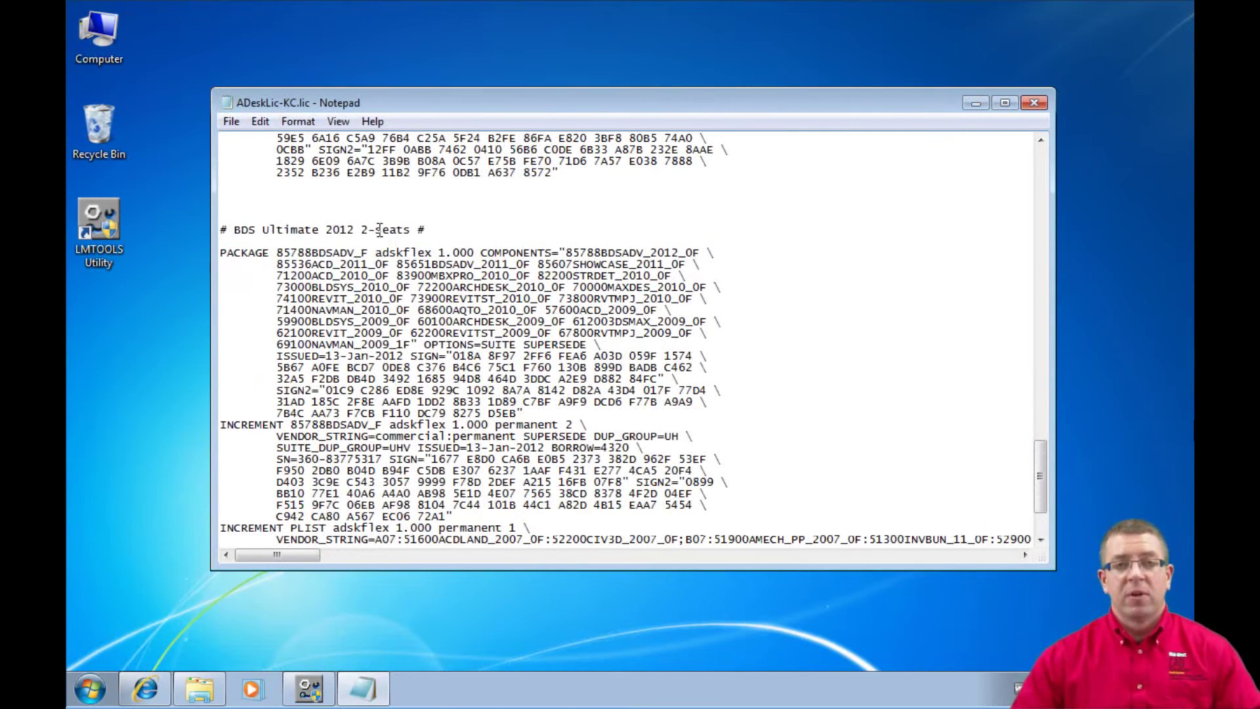
- Add the comment "# BDS Premium 2012" above the BDSPRM PACKAGE block
{"action": "scroll", "coordinate": [455, 385], "scroll_direction": "up", "scroll_amount": 15}
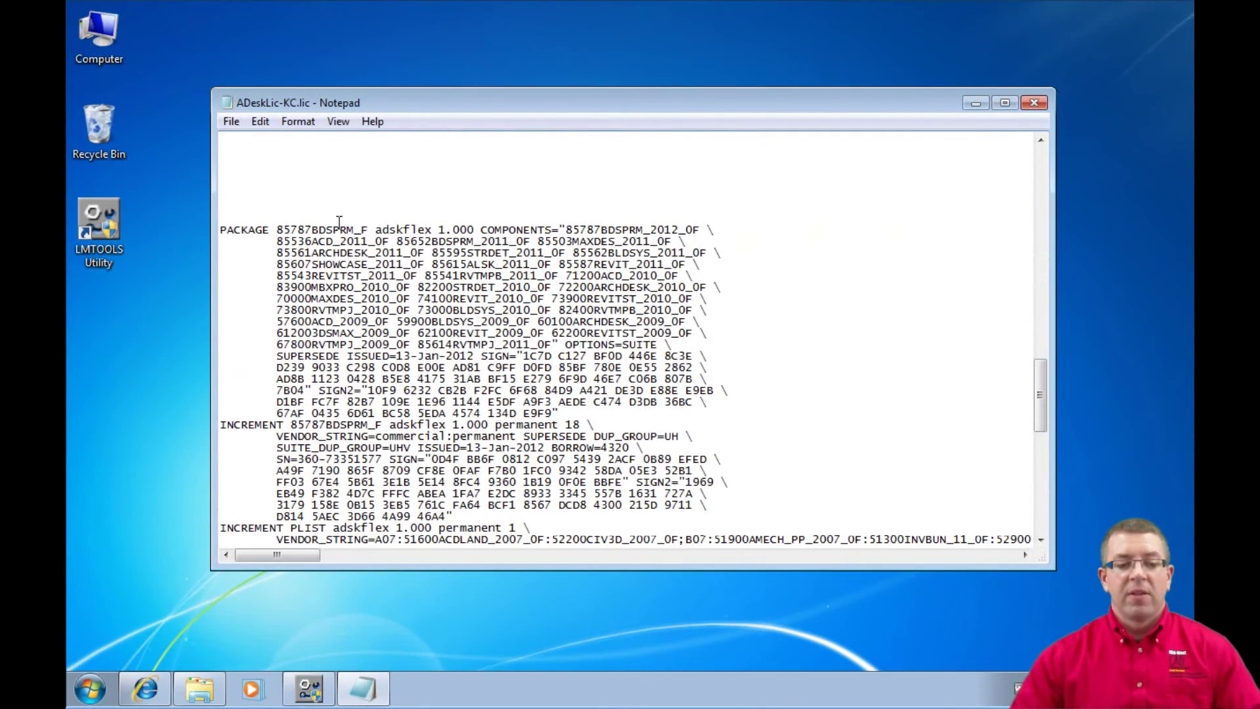
{"action": "left_click", "coordinate": [245, 200]}
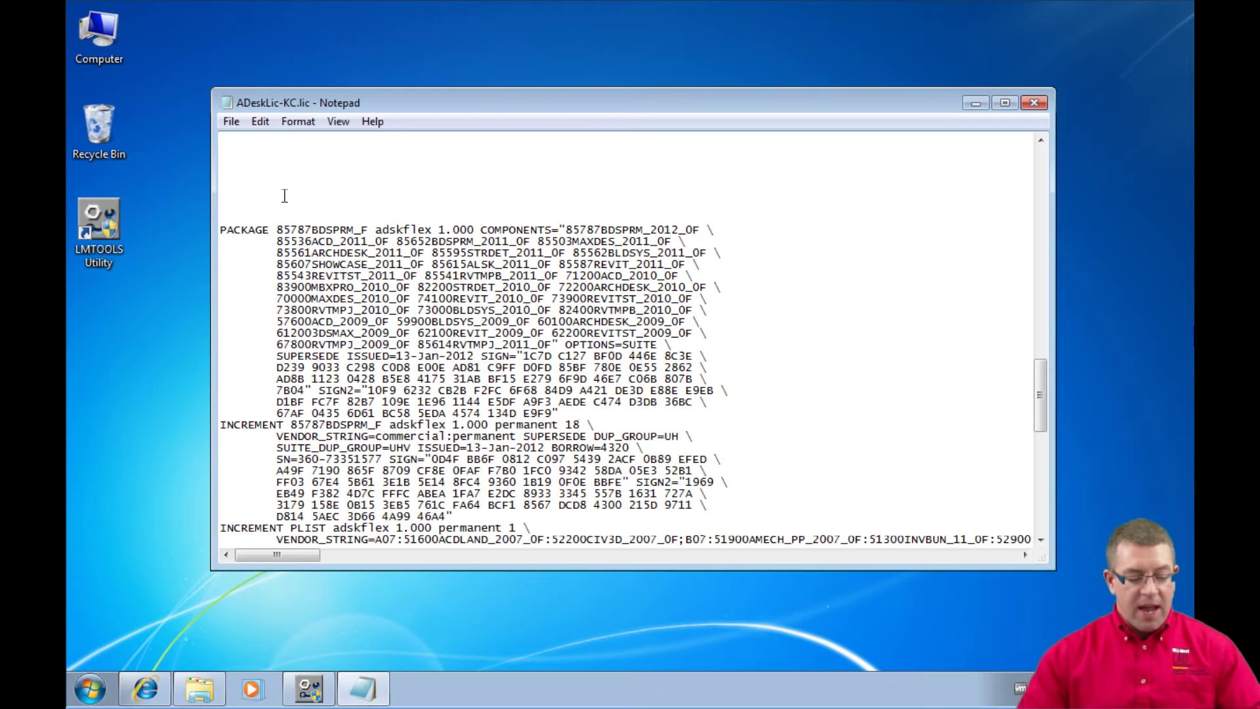
{"action": "type", "text": "#"}
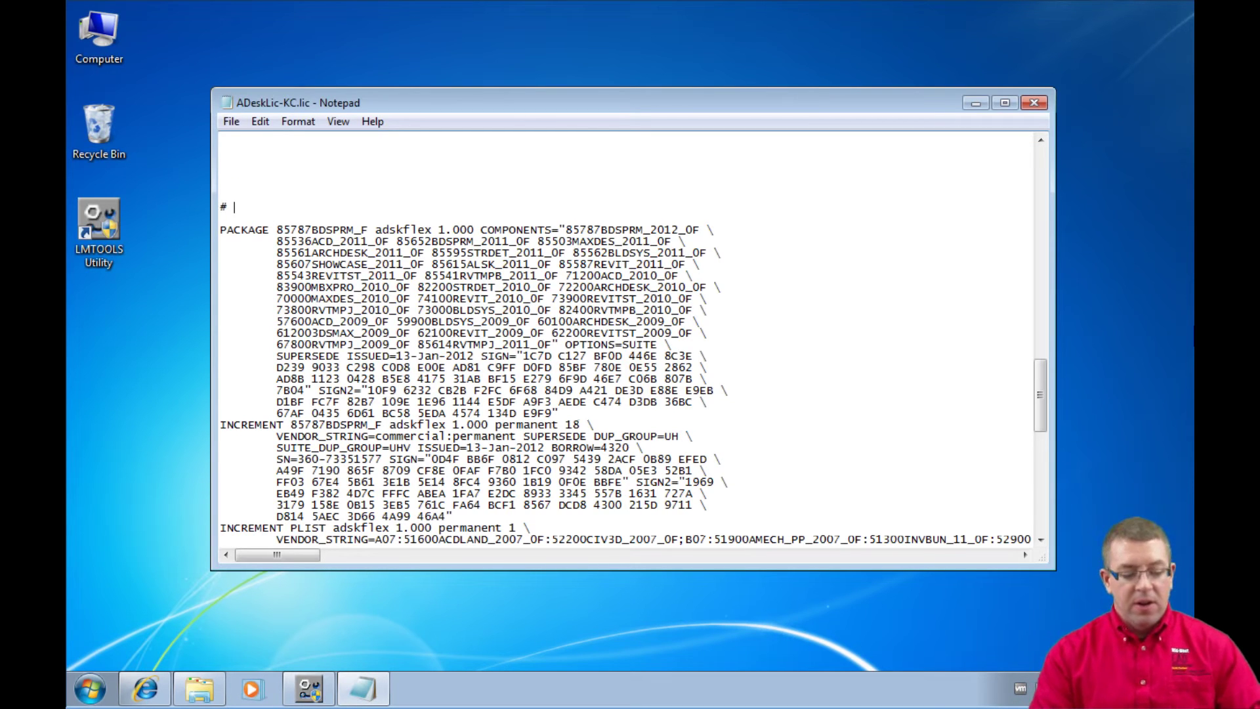
{"action": "type", "text": " BDS"}
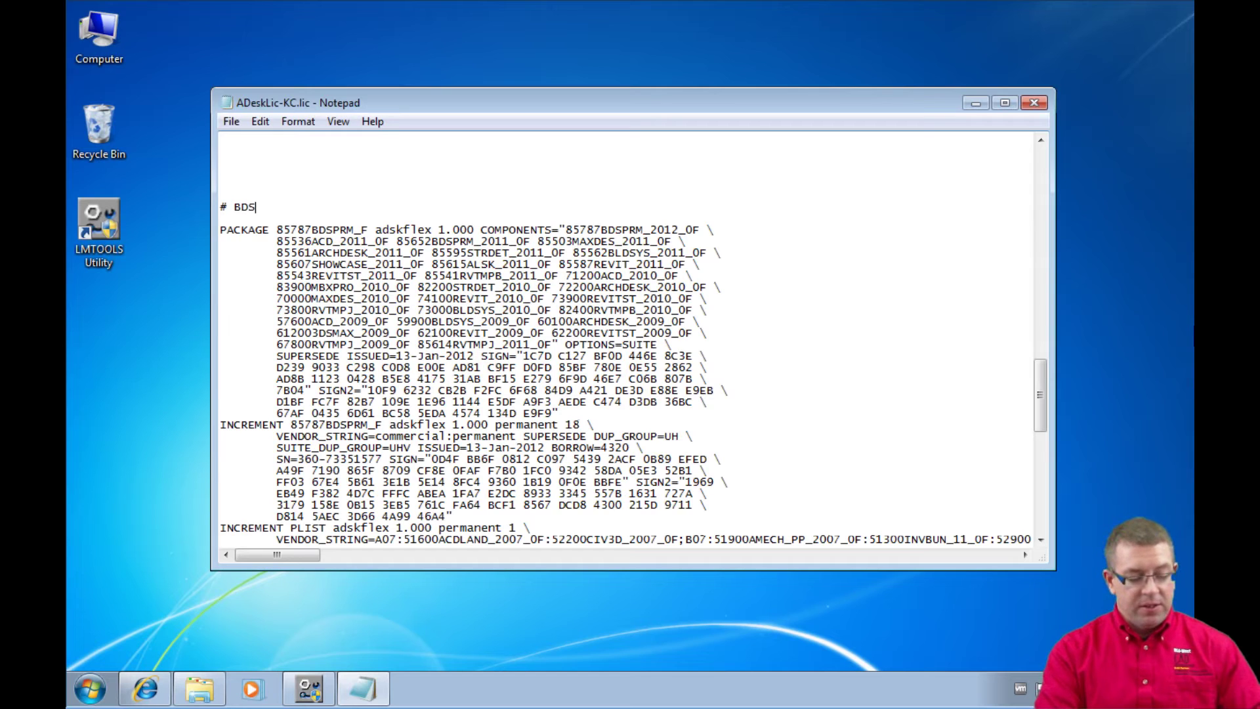
{"action": "type", "text": " Pre"}
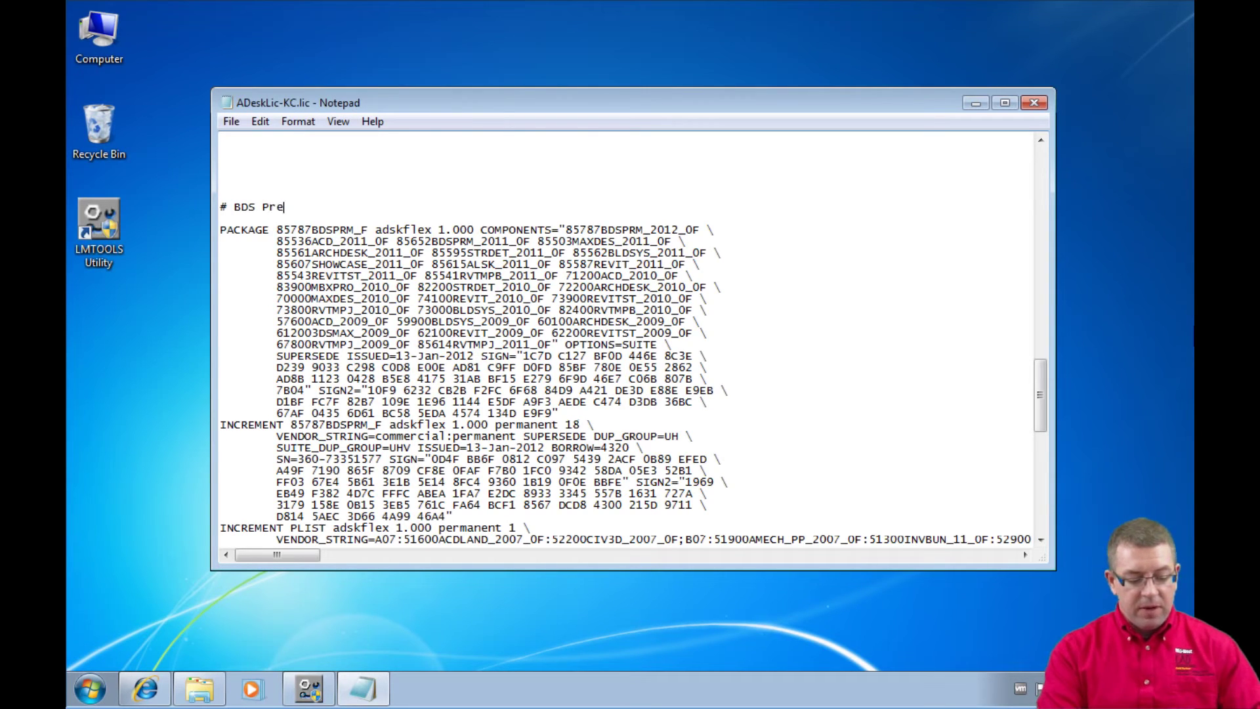
{"action": "type", "text": "mium 2012"}
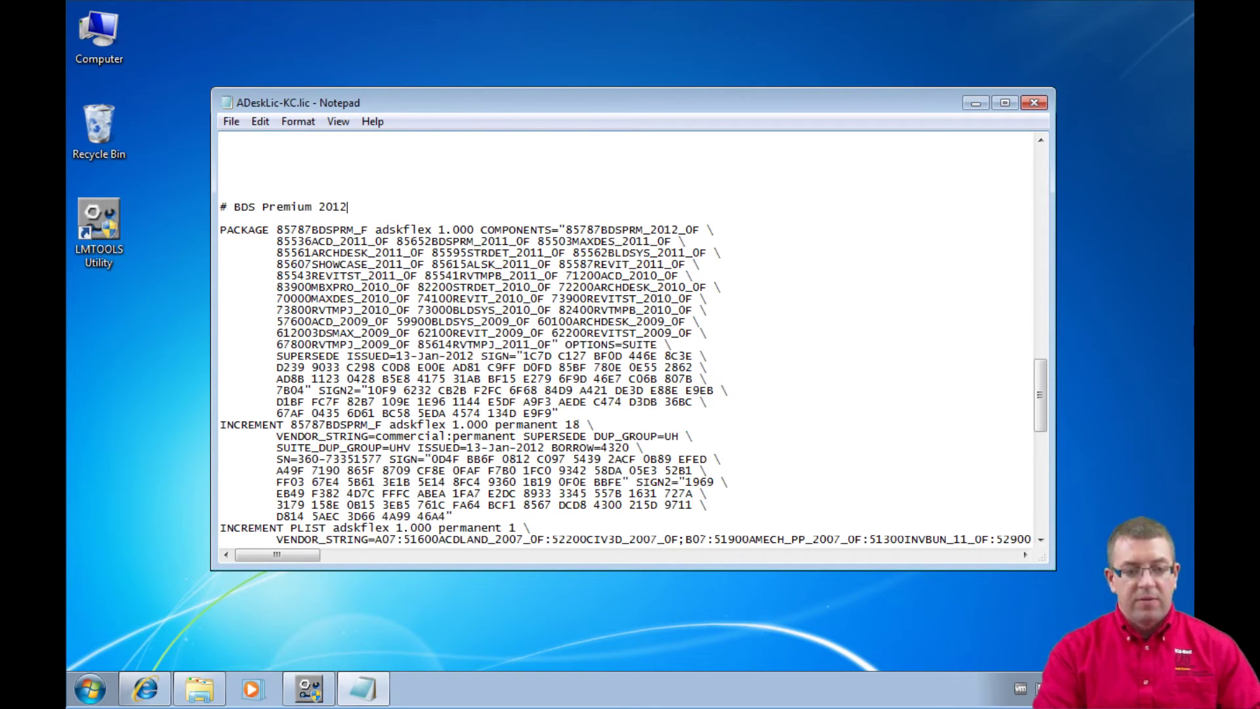
- Check the seat count on the BDSPRM INCREMENT line and append "18-Seats" to the BDS Premium 2012 comment
{"action": "left_click_drag", "start_coordinate": [219, 424], "coordinate": [640, 423]}
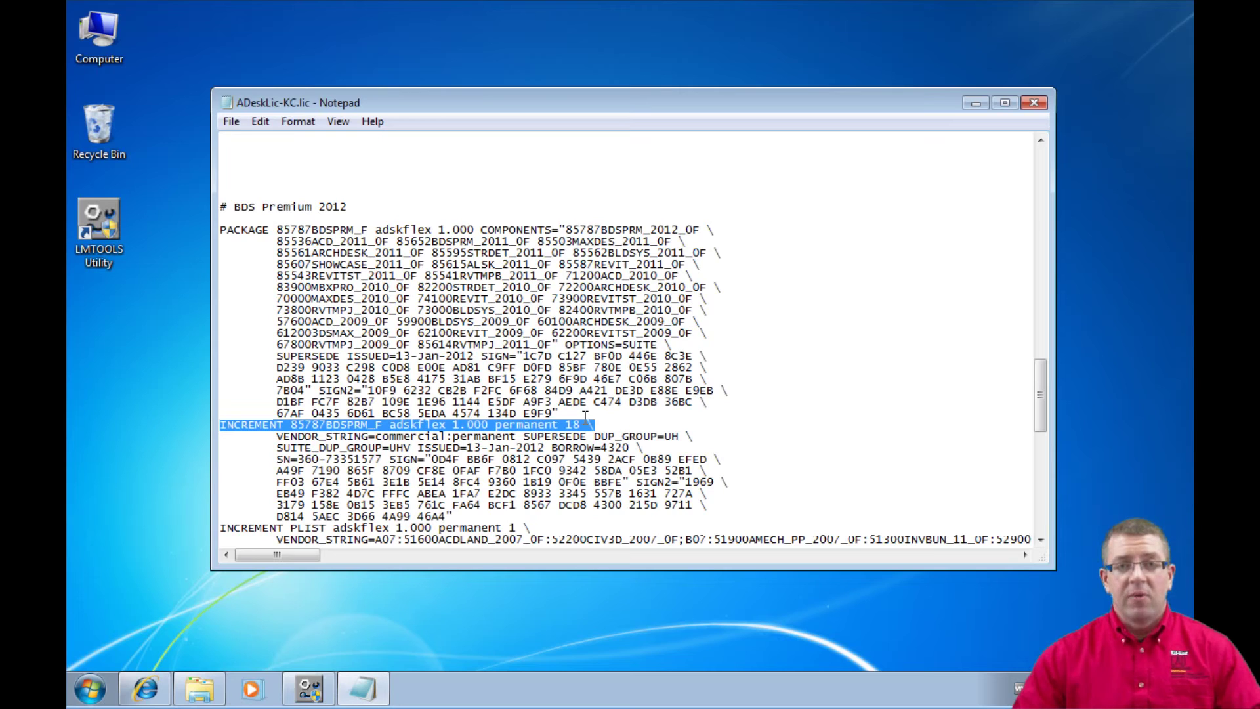
{"action": "left_click", "coordinate": [391, 206]}
{"action": "type", "text": "18"}
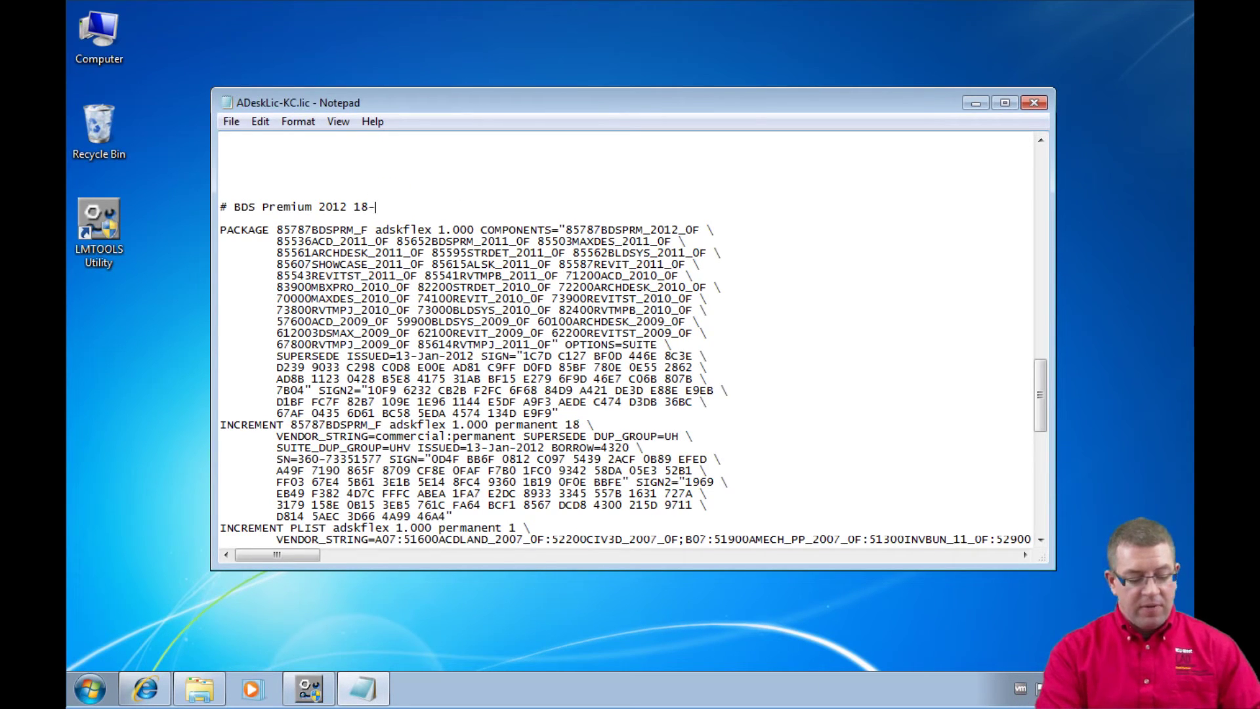
{"action": "type", "text": "-Seats"}
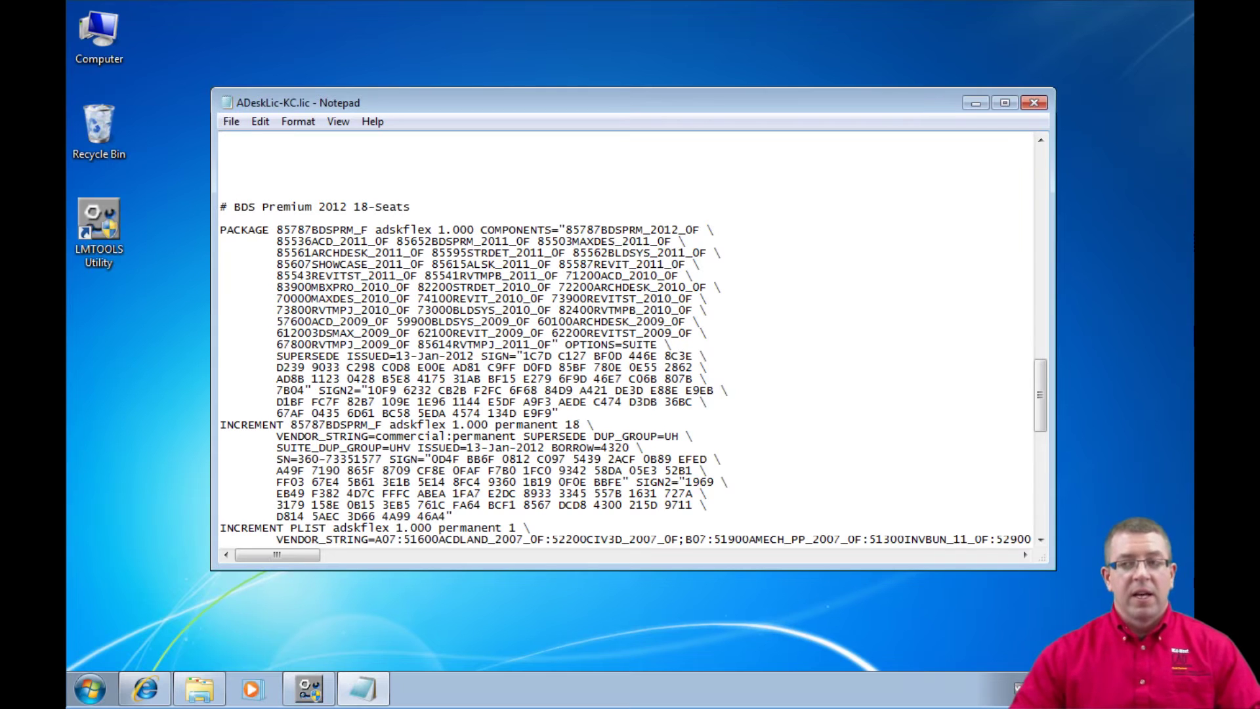
- Add the comment "# NavisWorks Manage 2012" above the NAVMAN PACKAGE block
{"action": "scroll", "coordinate": [616, 198], "scroll_direction": "up", "scroll_amount": 13}
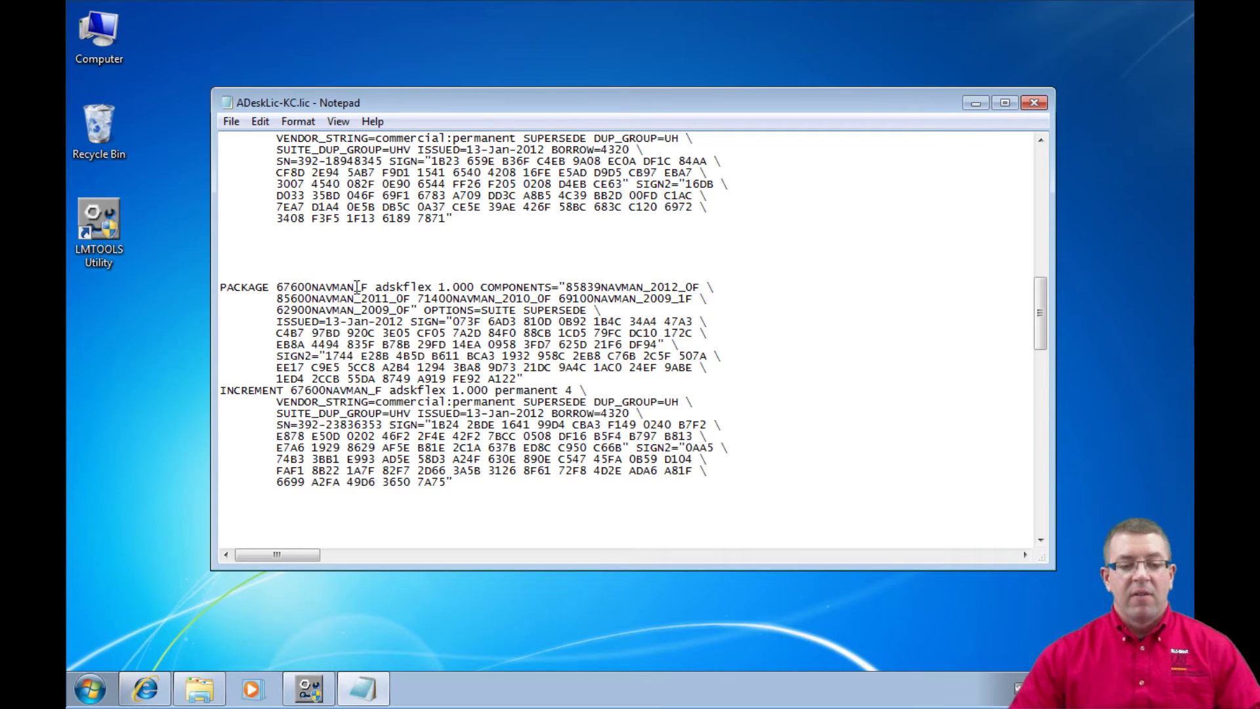
{"action": "left_click_drag", "start_coordinate": [327, 289], "coordinate": [379, 290]}
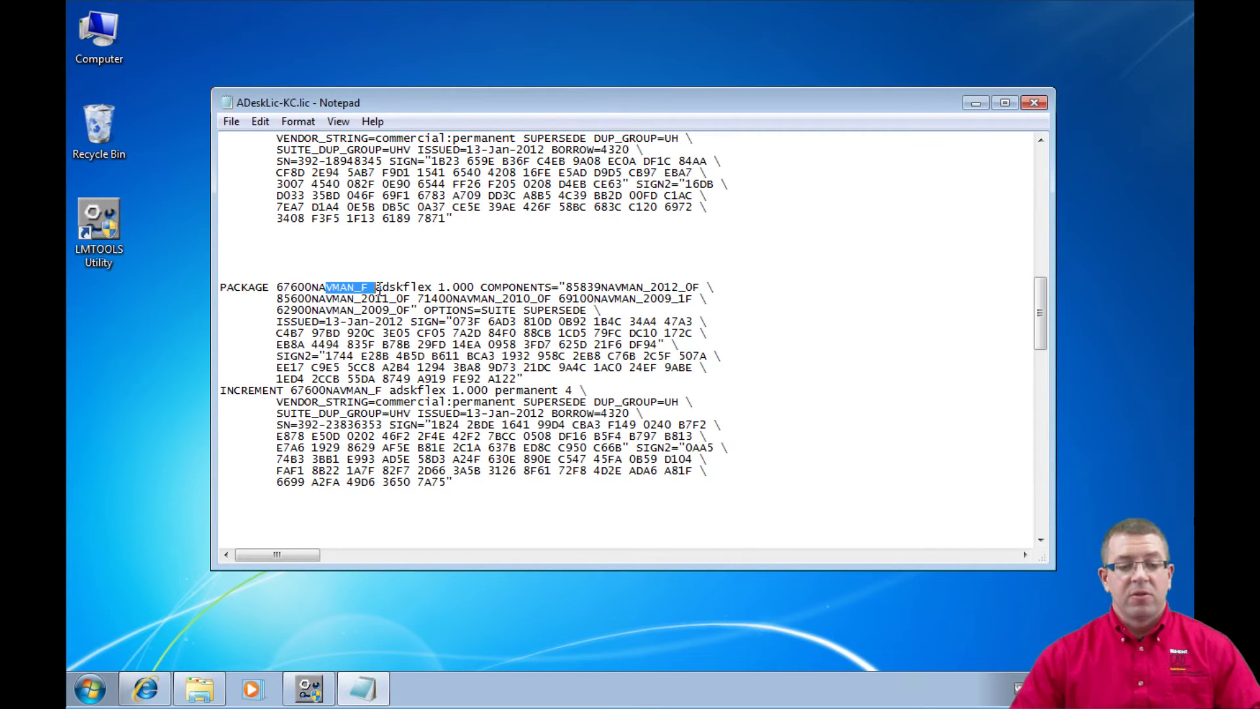
{"action": "left_click", "coordinate": [256, 260]}
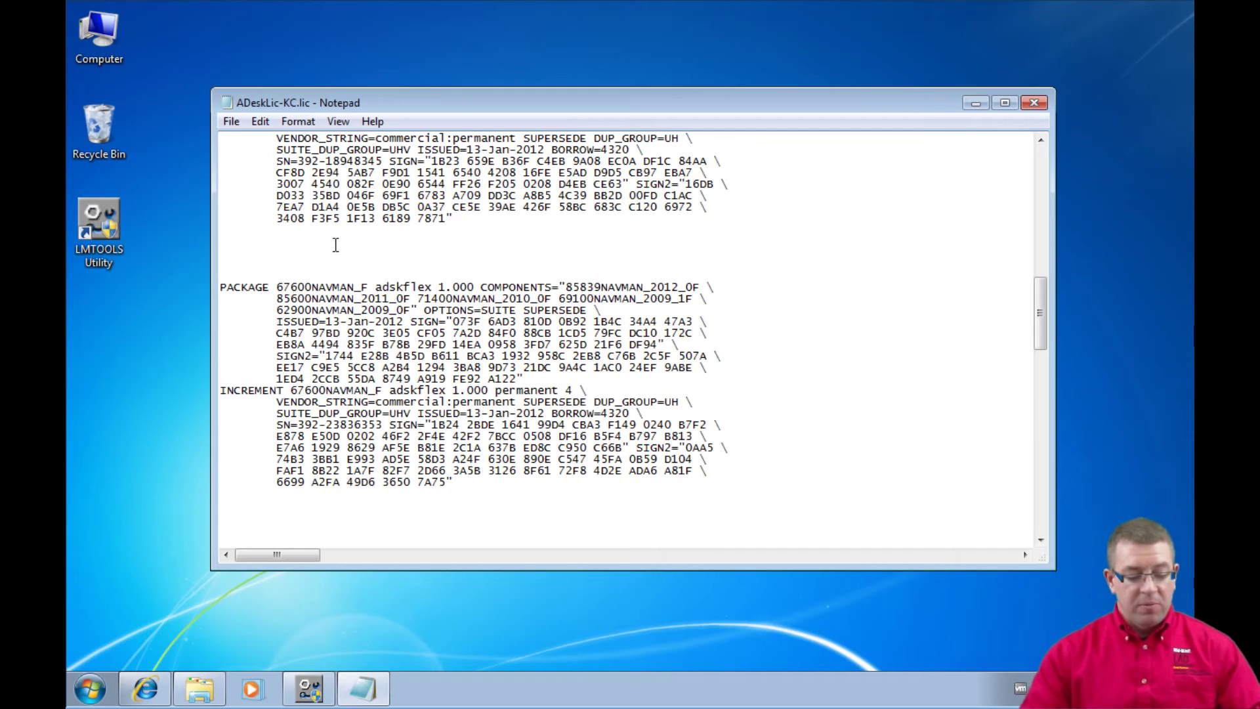
{"action": "type", "text": "#"}
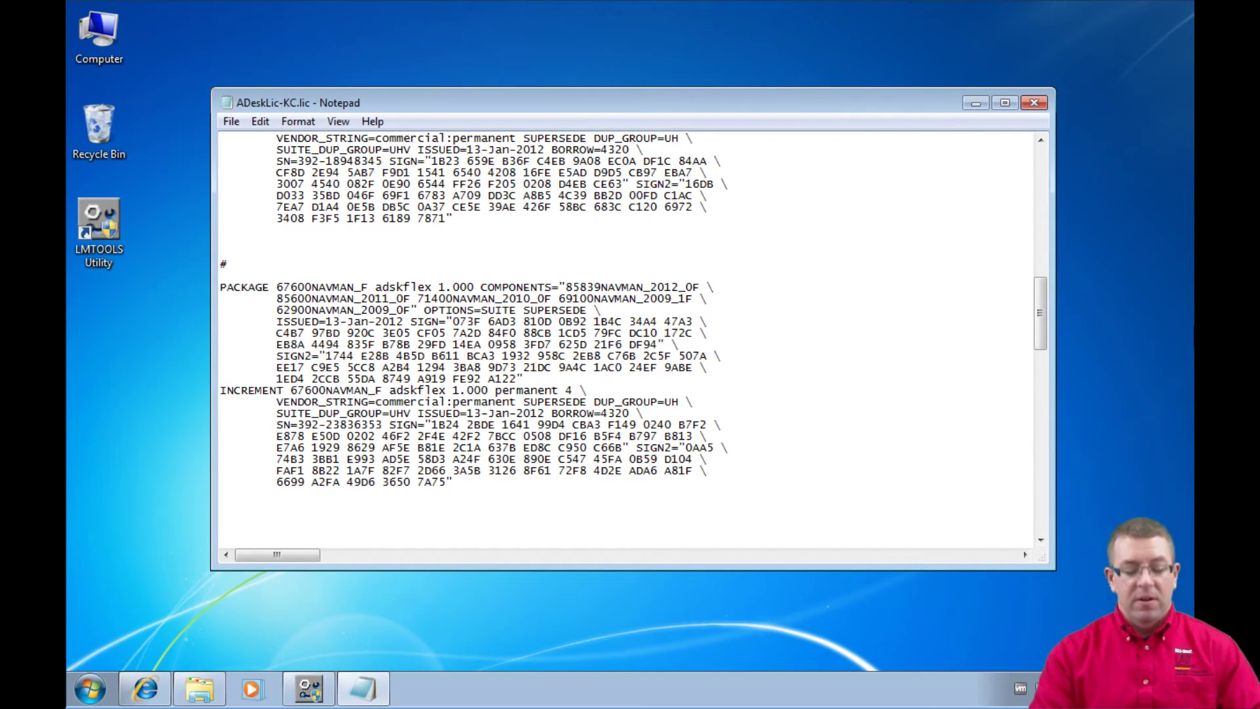
{"action": "type", "text": " Na"}
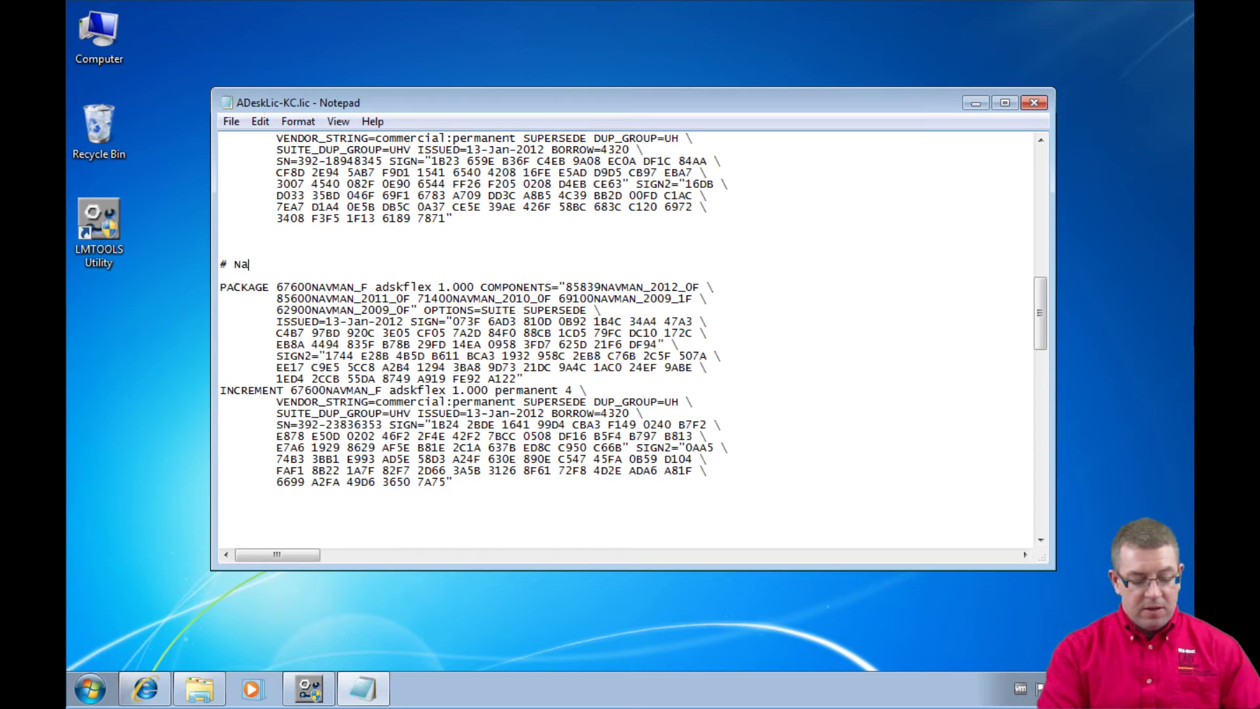
{"action": "type", "text": "visWorks "}
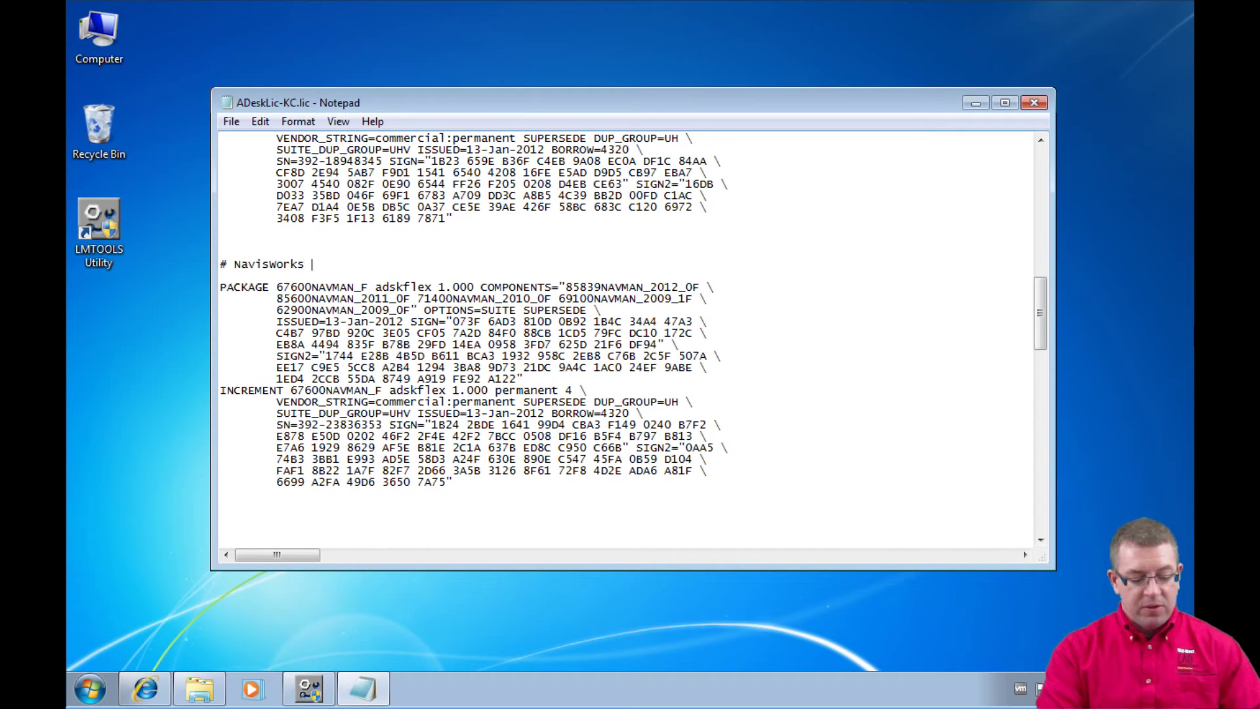
{"action": "type", "text": "Manqage 2012"}
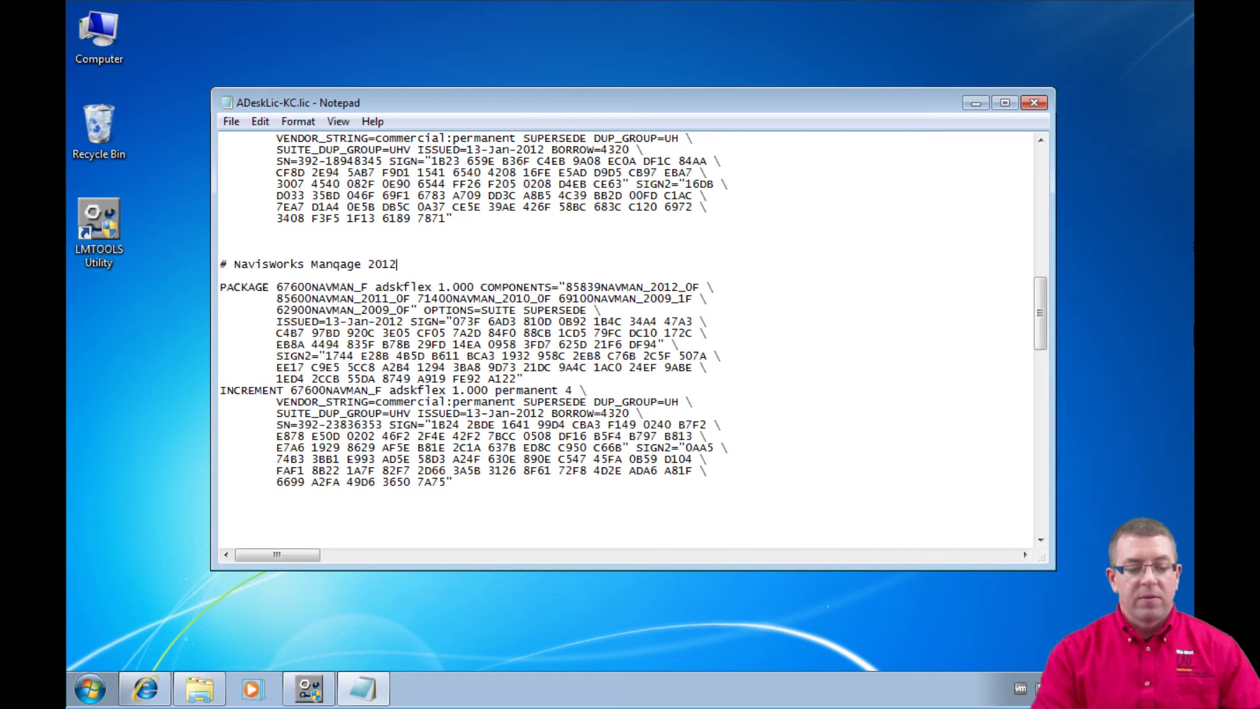
{"action": "key", "text": "BackSpace"}
{"action": "key", "text": "BackSpace"}
{"action": "key", "text": "BackSpace"}
{"action": "key", "text": "BackSpace"}
{"action": "key", "text": "BackSpace"}
{"action": "key", "text": "BackSpace"}
{"action": "key", "text": "BackSpace"}
{"action": "key", "text": "BackSpace"}
{"action": "key", "text": "BackSpace"}
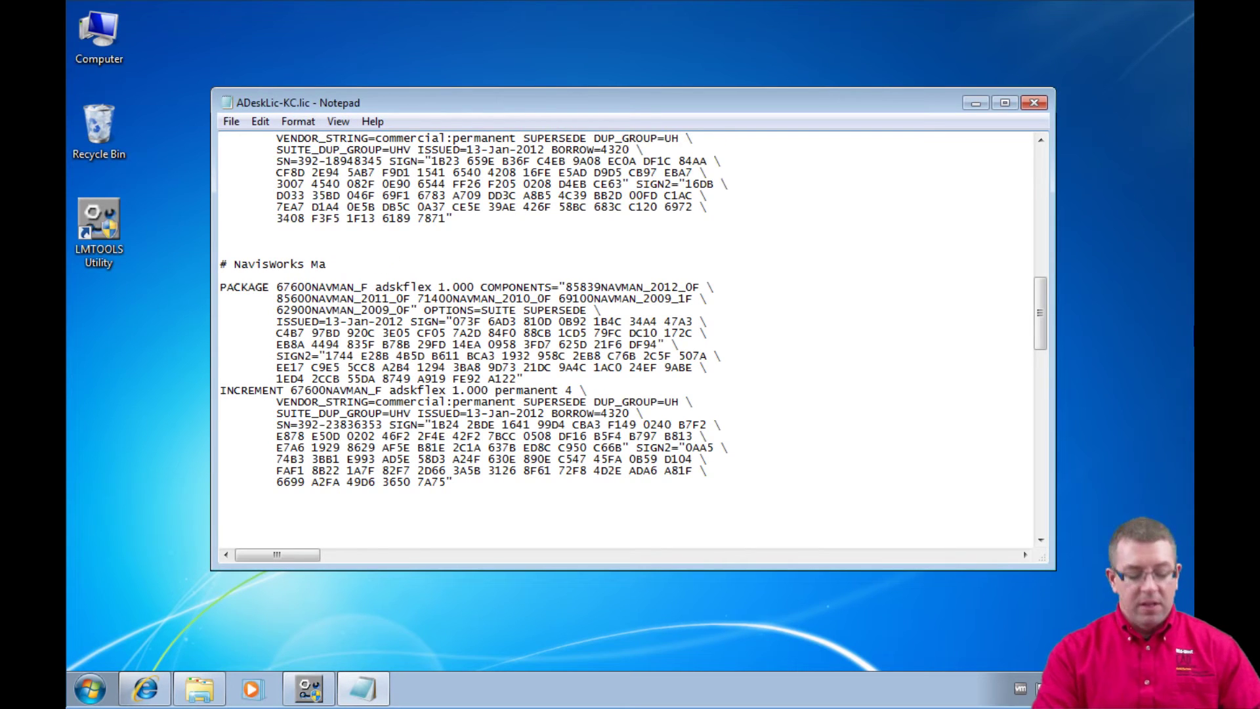
{"action": "type", "text": "nage"}
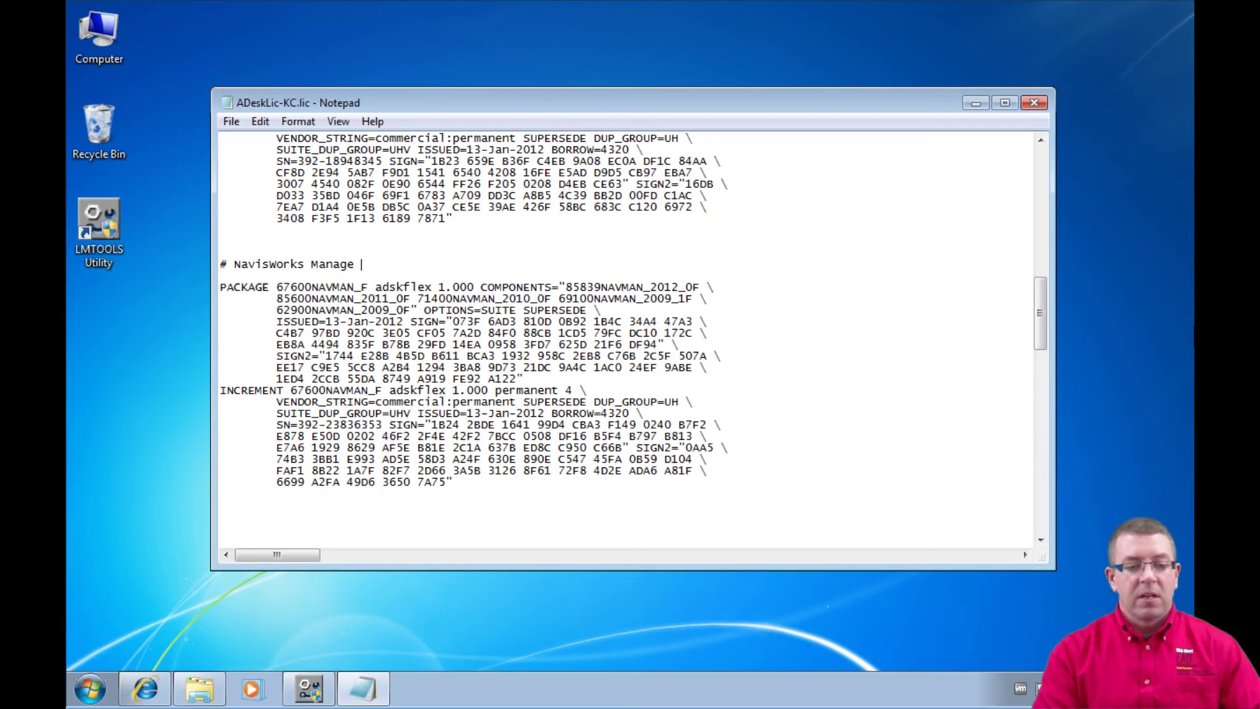
{"action": "type", "text": " 2012"}
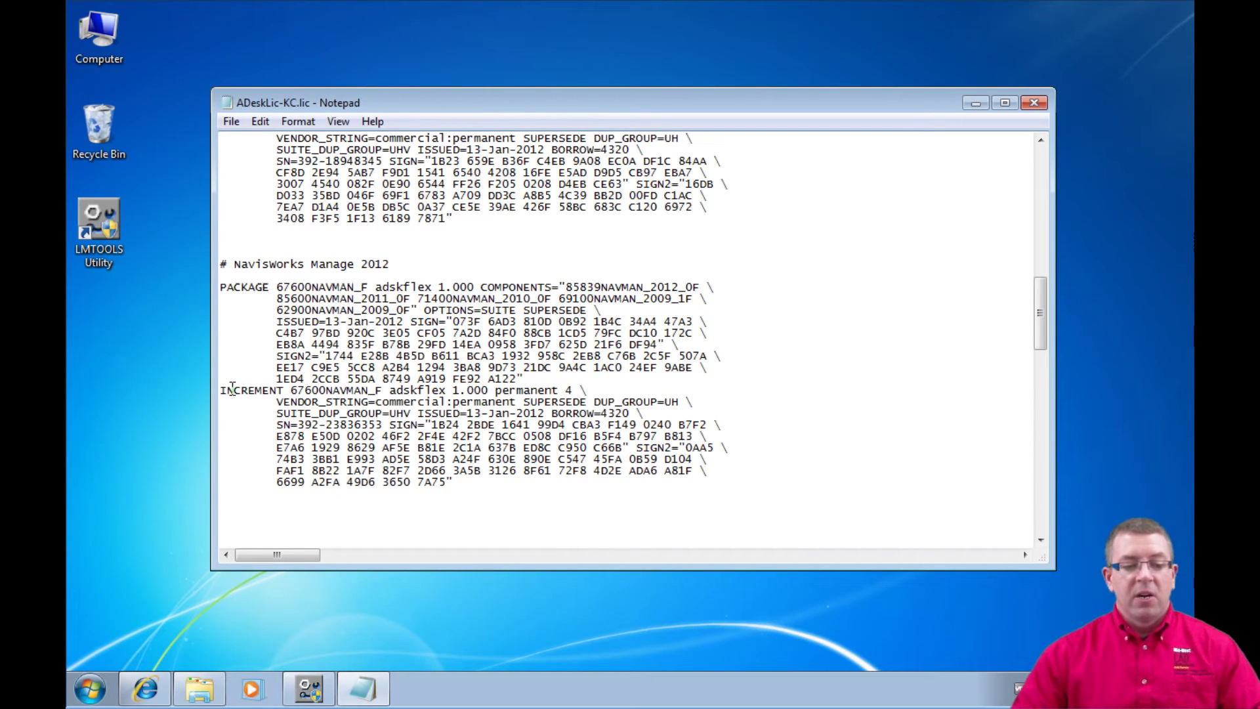
- Check the seat count on the NAVMAN INCREMENT line and append "4-seats#" to the NavisWorks Manage 2012 comment
{"action": "left_click_drag", "start_coordinate": [496, 390], "coordinate": [594, 390]}
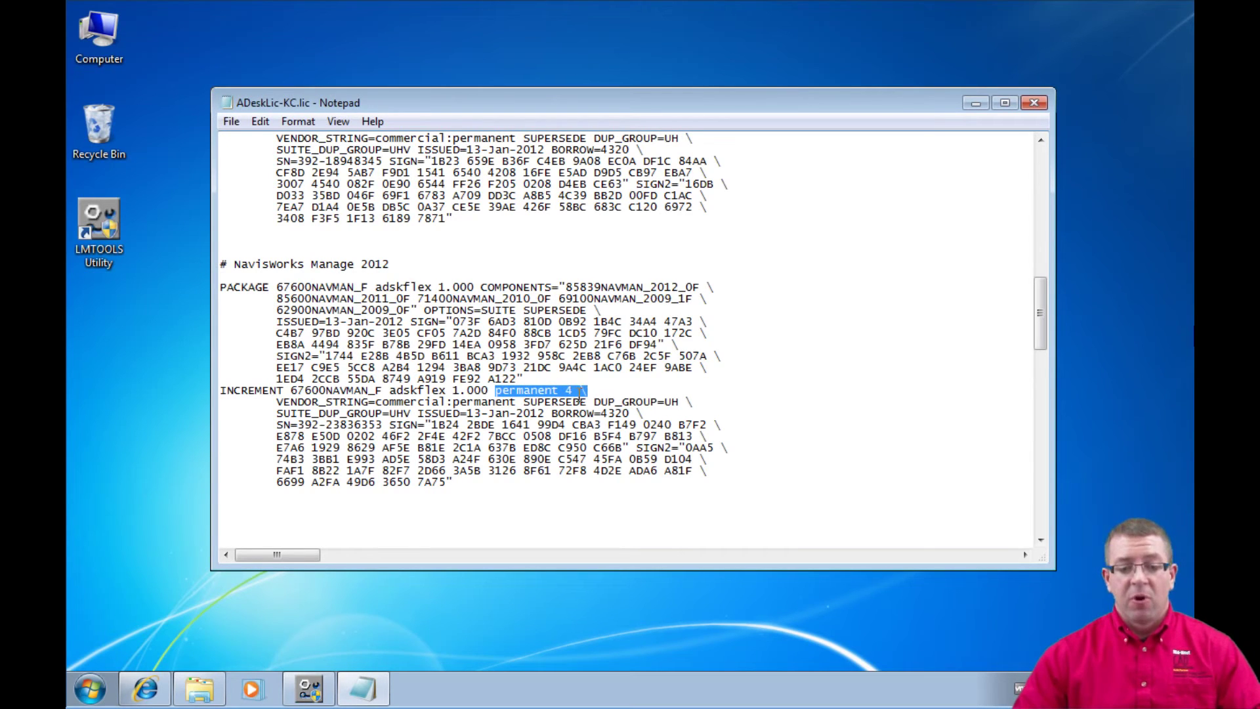
{"action": "left_click", "coordinate": [432, 261]}
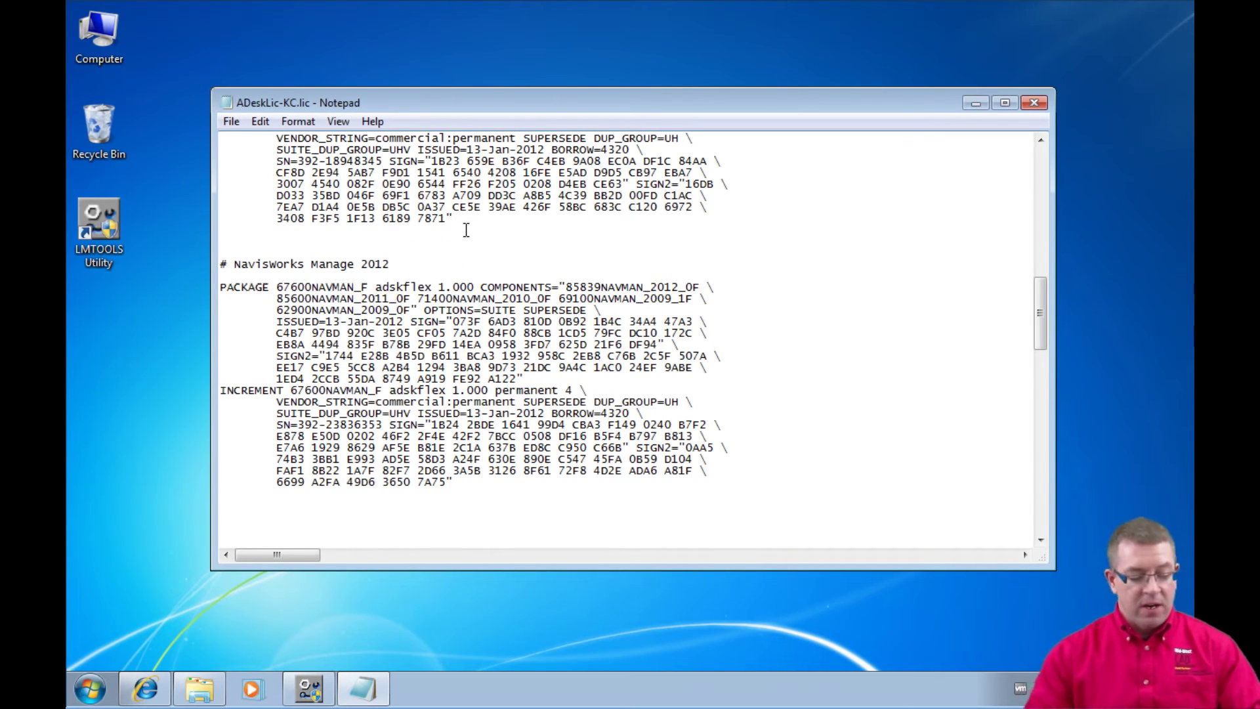
{"action": "type", "text": "4-"}
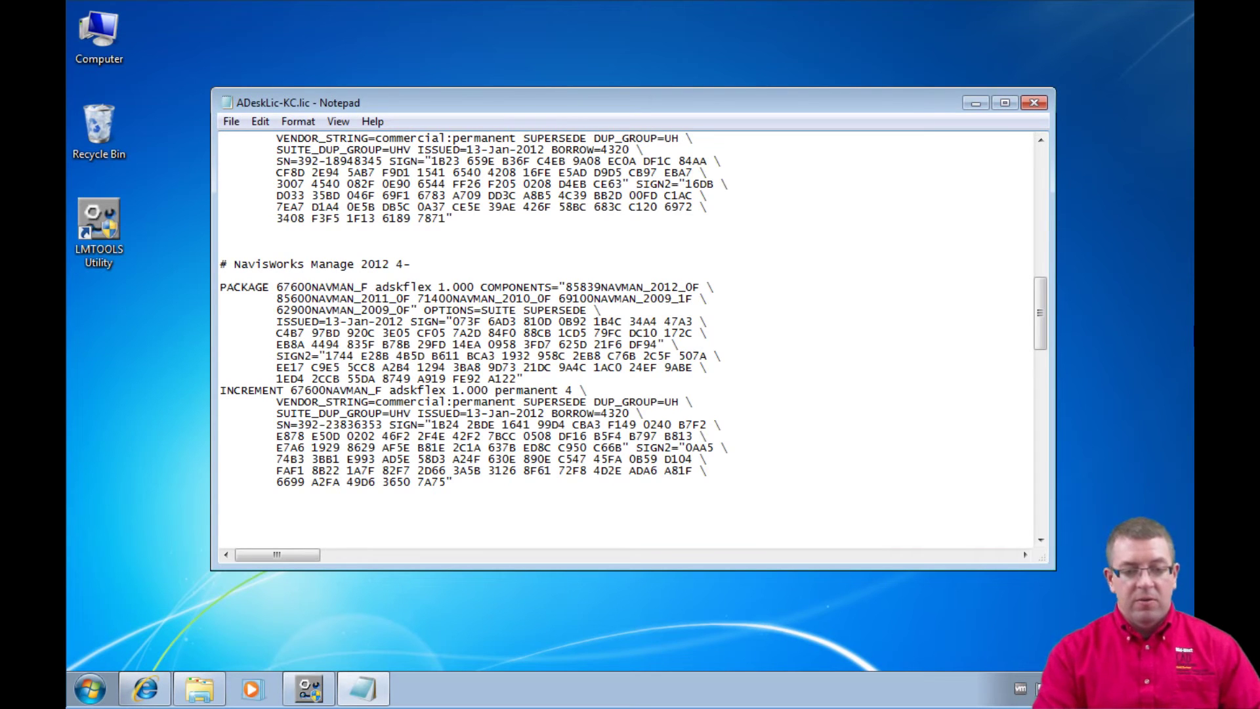
{"action": "type", "text": "seat"}
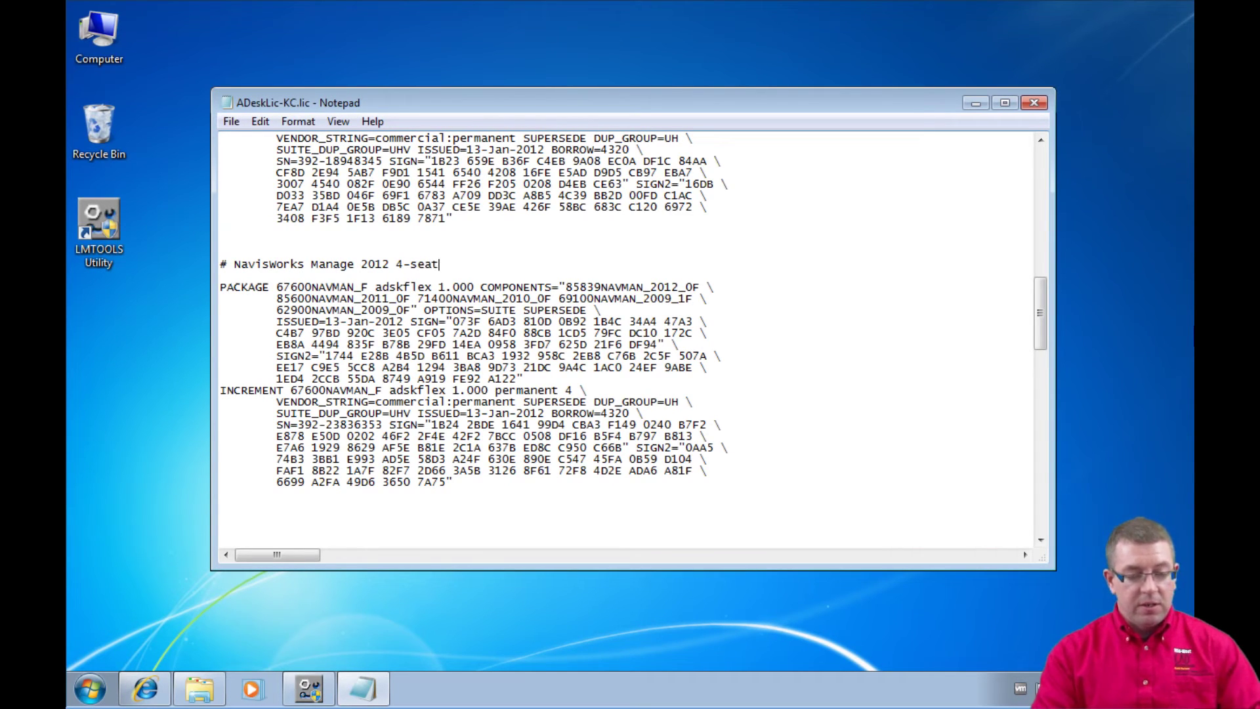
{"action": "type", "text": "s#"}
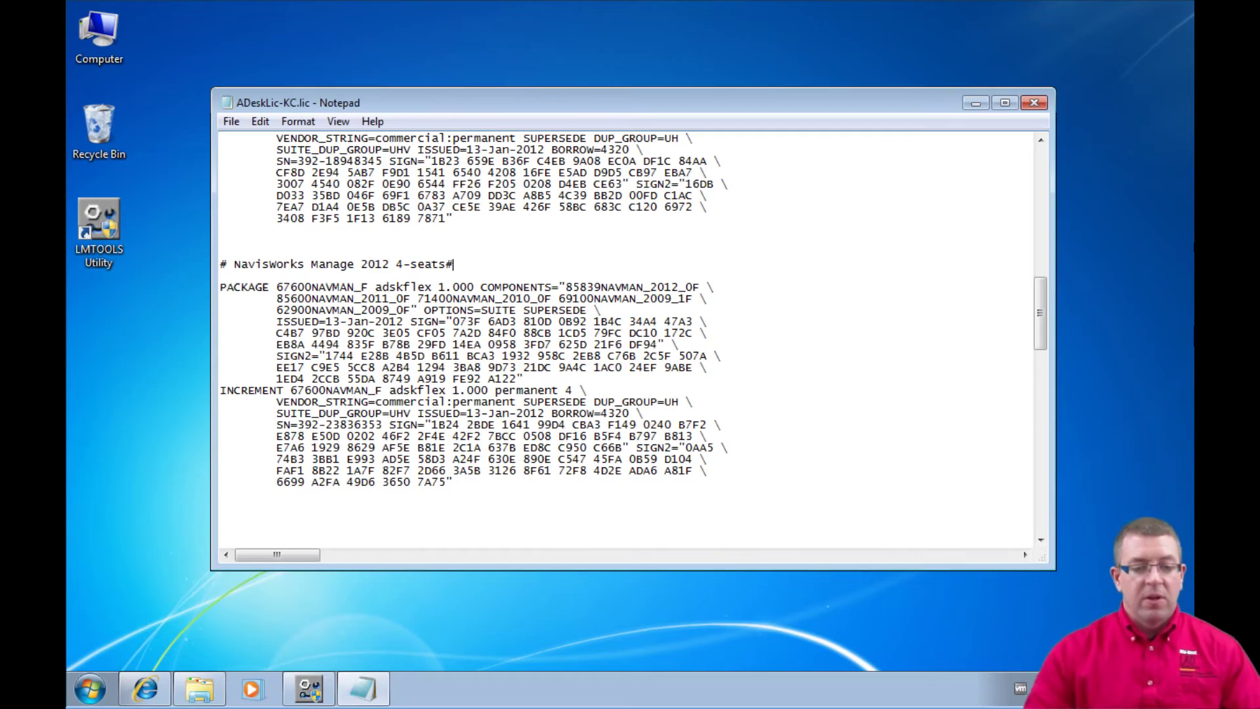
- Close the "Autodesk 3ds Max Design 2012 1-Seat" comment with a trailing #
{"action": "scroll", "coordinate": [462, 326], "scroll_direction": "up", "scroll_amount": 4}
{"action": "scroll", "coordinate": [462, 327], "scroll_direction": "up", "scroll_amount": 6}
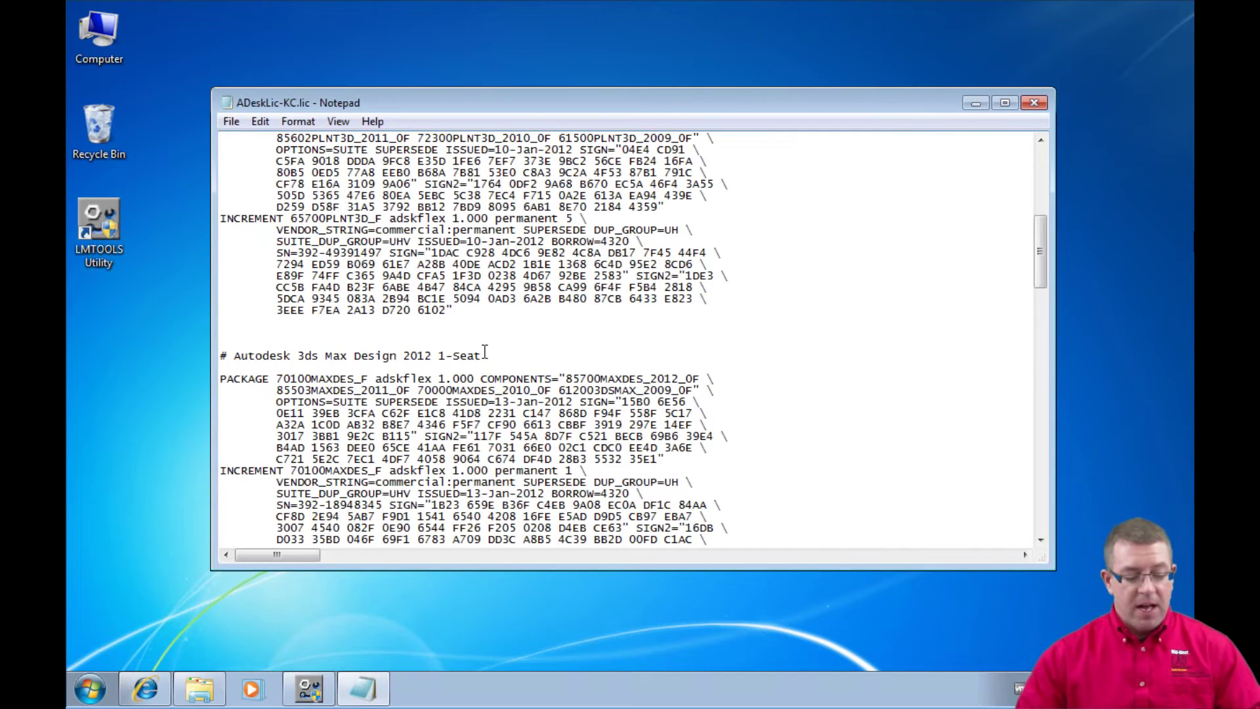
{"action": "type", "text": "#"}
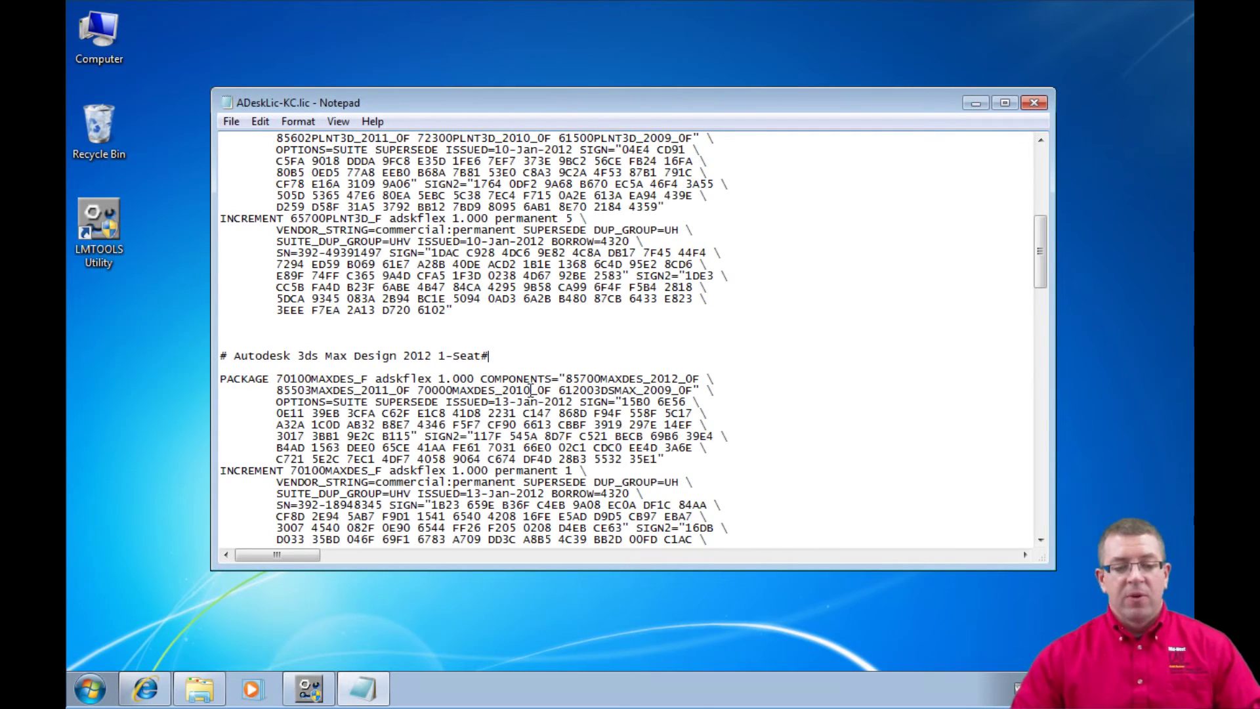
- Insert a space before the closing # in the Autodesk PNID 2012 and Autodesk 3ds Max Design 2012 comments
{"action": "scroll", "coordinate": [500, 385], "scroll_direction": "up", "scroll_amount": 8}
{"action": "scroll", "coordinate": [499, 385], "scroll_direction": "up", "scroll_amount": 3}
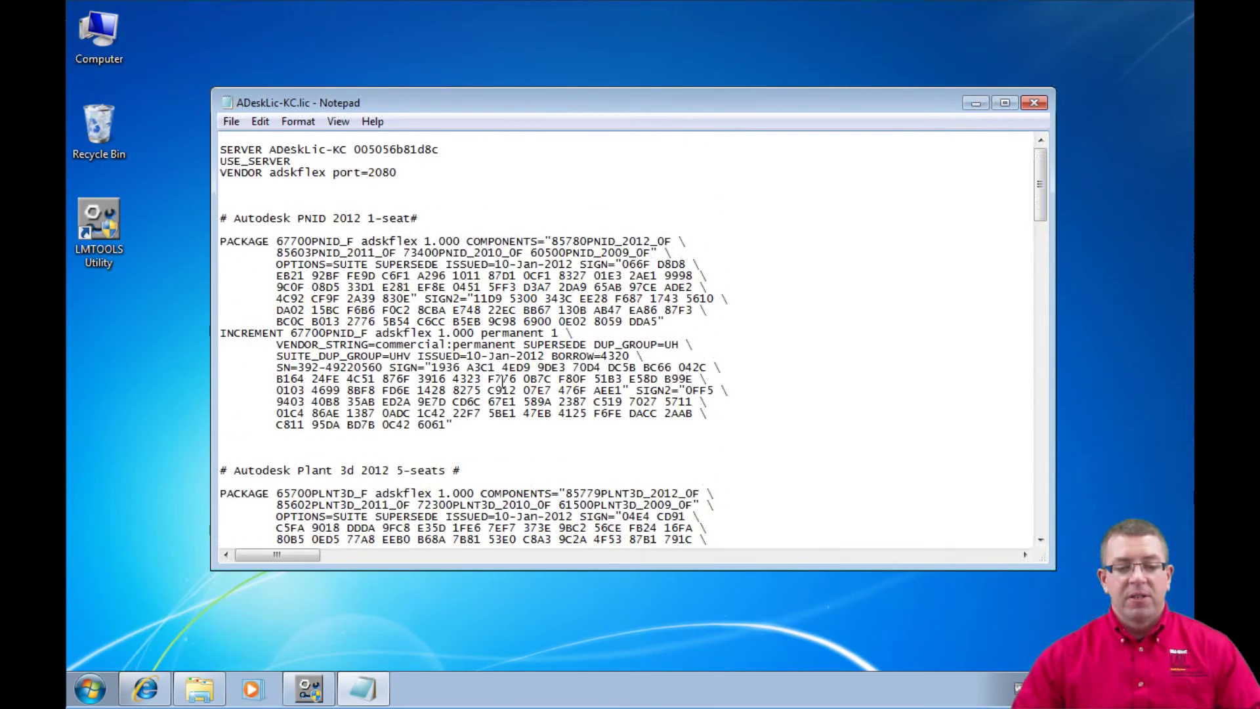
{"action": "left_click", "coordinate": [411, 218]}
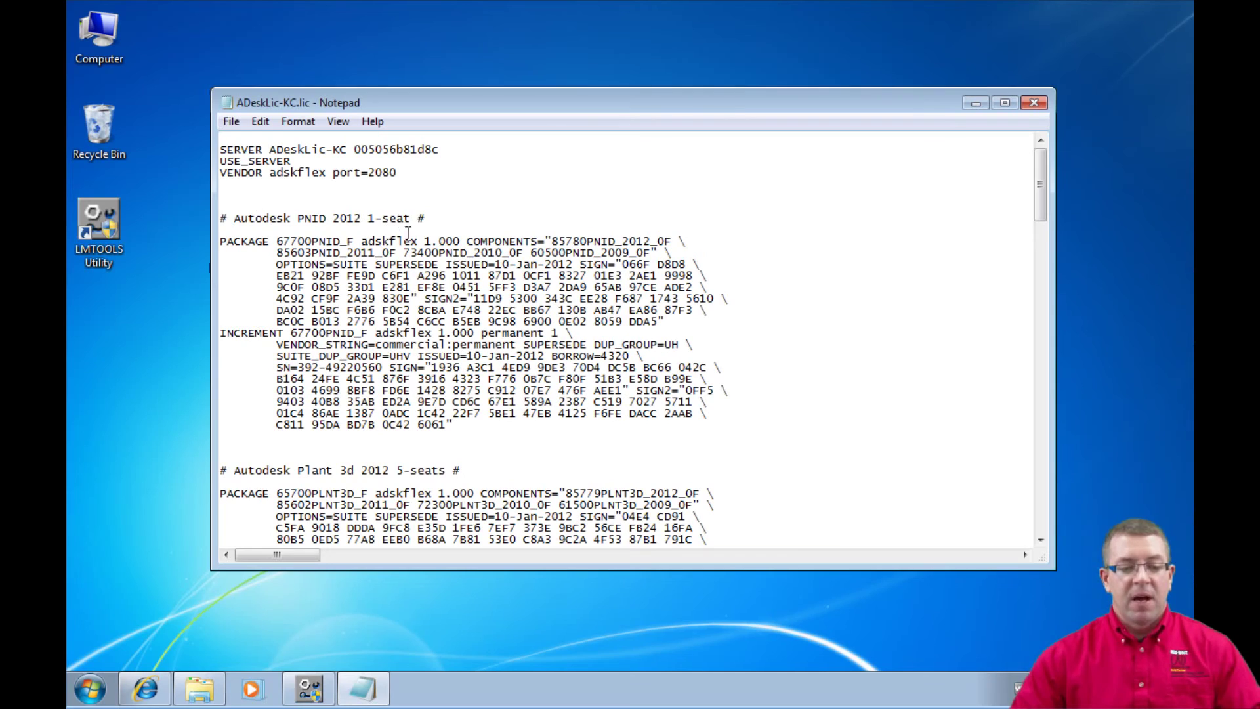
{"action": "scroll", "coordinate": [431, 292], "scroll_direction": "down", "scroll_amount": 4}
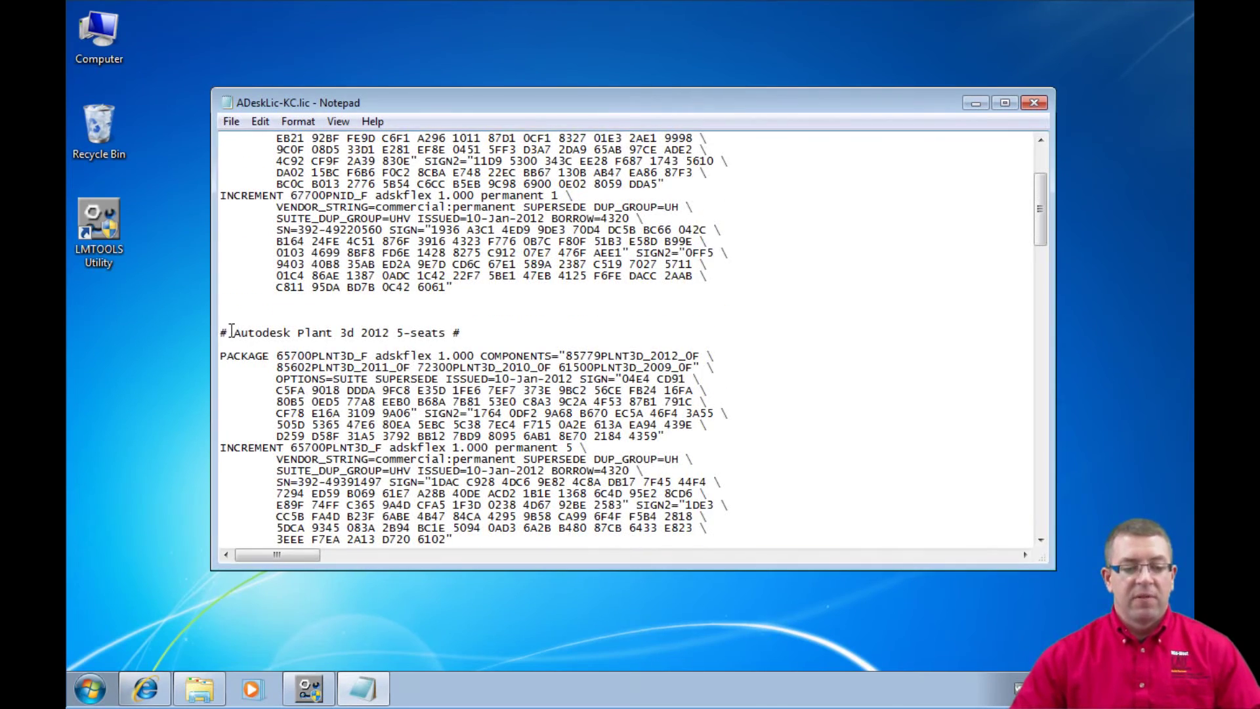
{"action": "scroll", "coordinate": [436, 339], "scroll_direction": "down", "scroll_amount": 6}
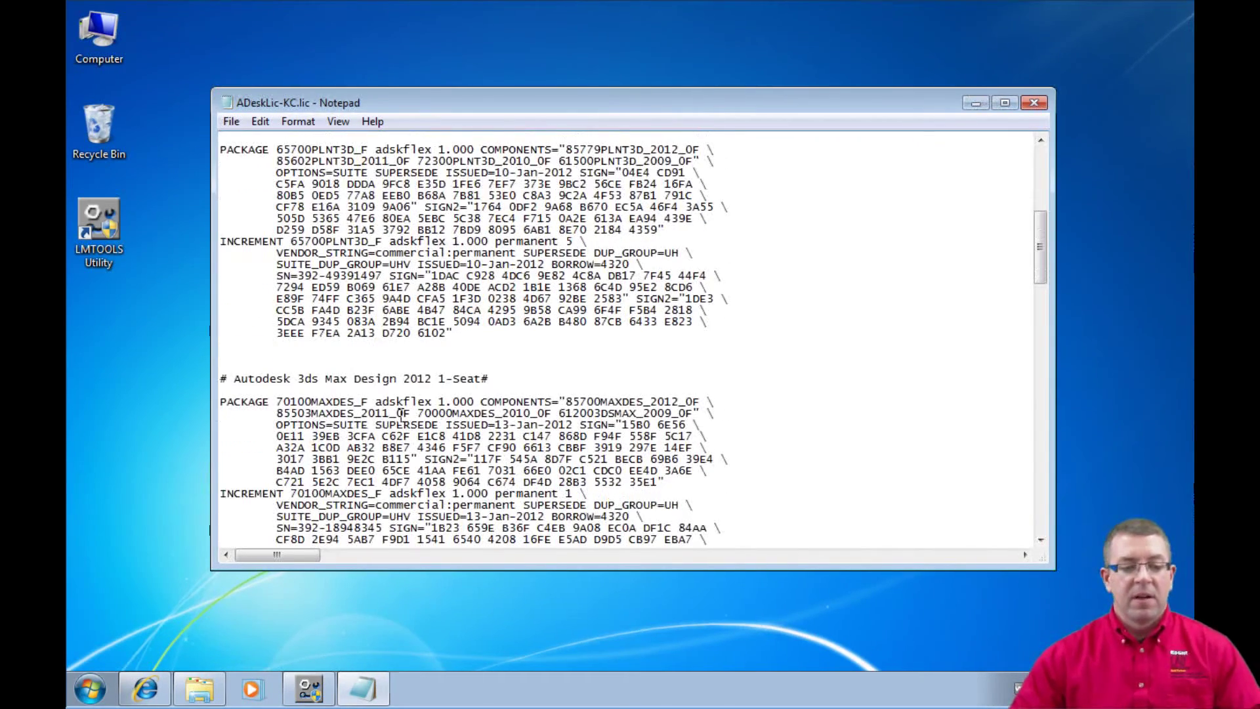
{"action": "left_click", "coordinate": [486, 379]}
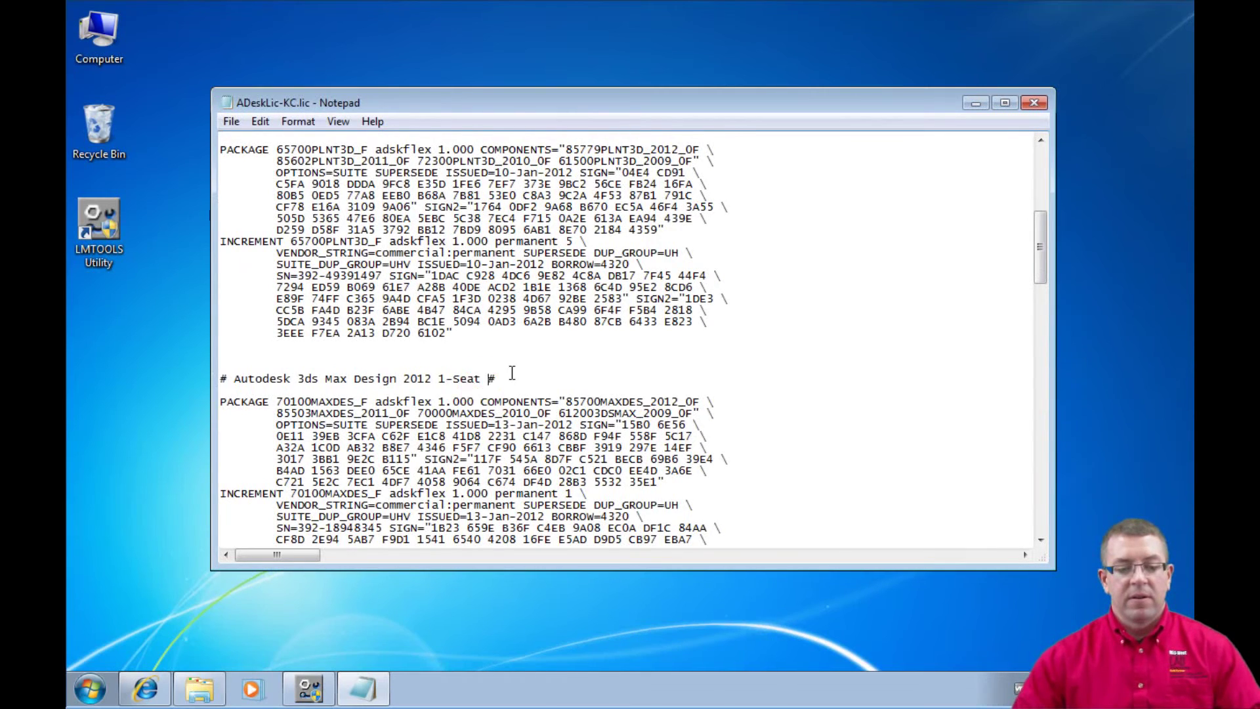
- End the "BDS Premium 2012 18-Seats" comment with a space and a closing #
{"action": "scroll", "coordinate": [486, 387], "scroll_direction": "down", "scroll_amount": 5}
{"action": "scroll", "coordinate": [486, 387], "scroll_direction": "down", "scroll_amount": 3}
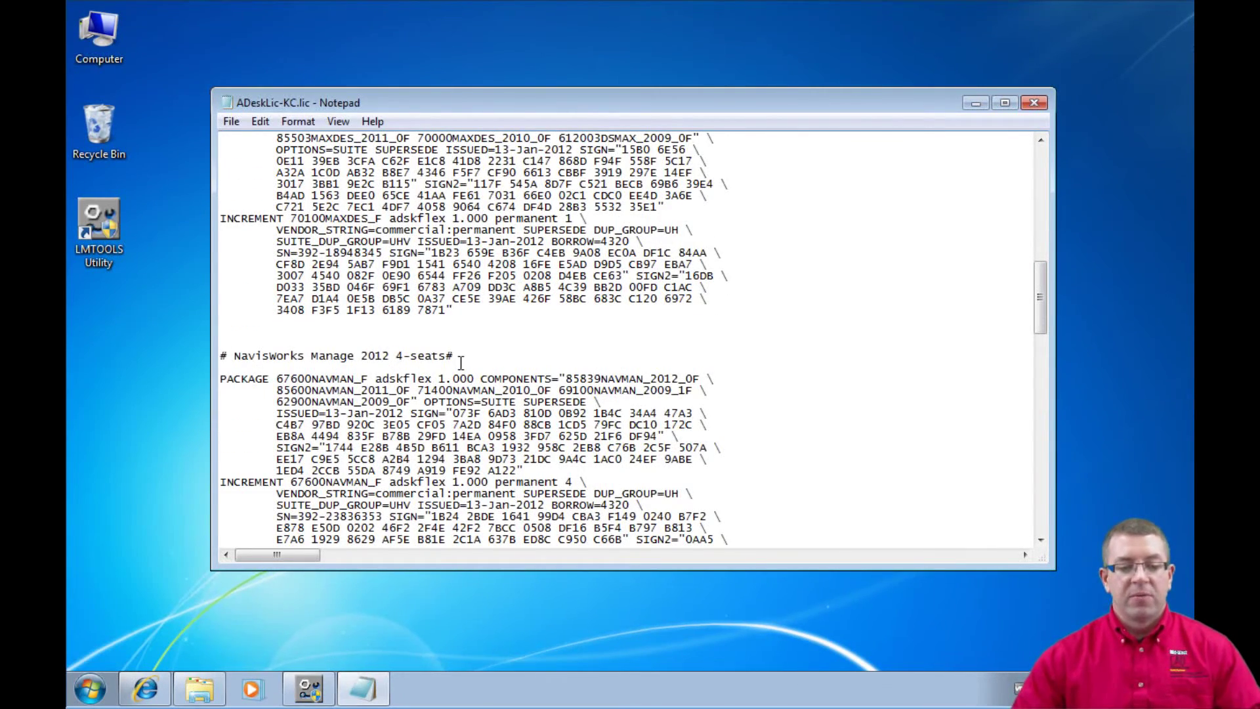
{"action": "scroll", "coordinate": [461, 363], "scroll_direction": "down", "scroll_amount": 10}
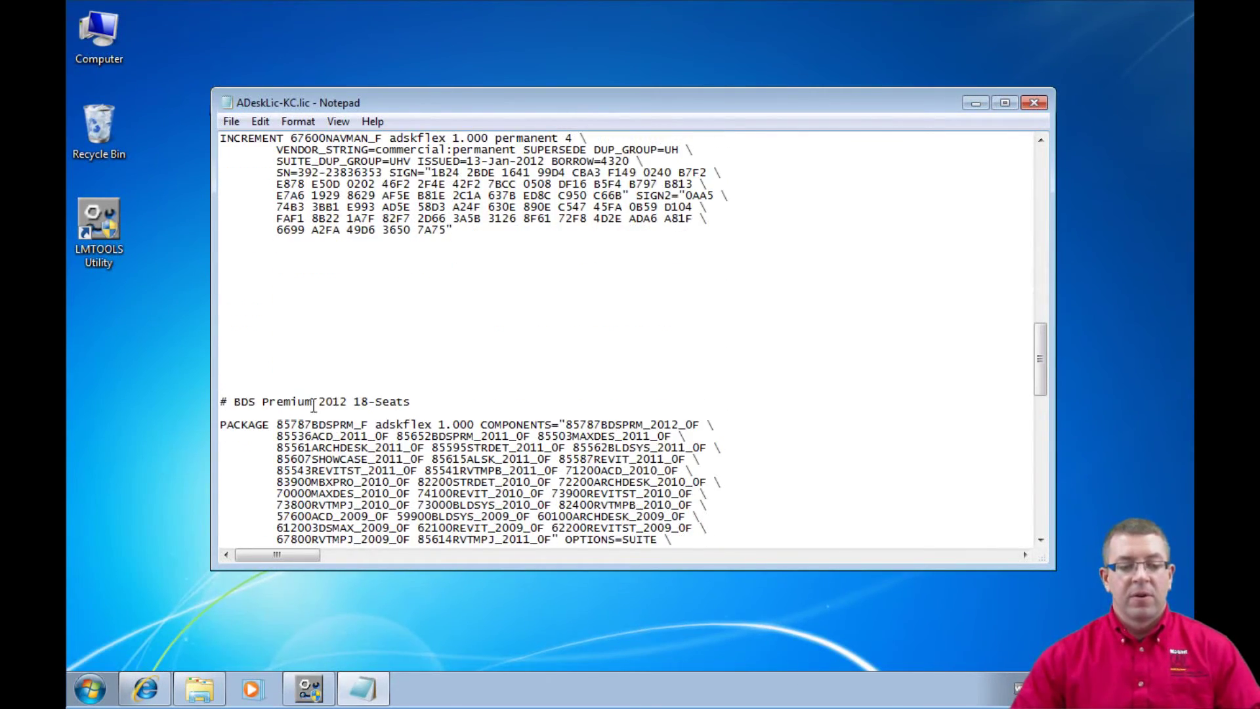
{"action": "left_click", "coordinate": [436, 397]}
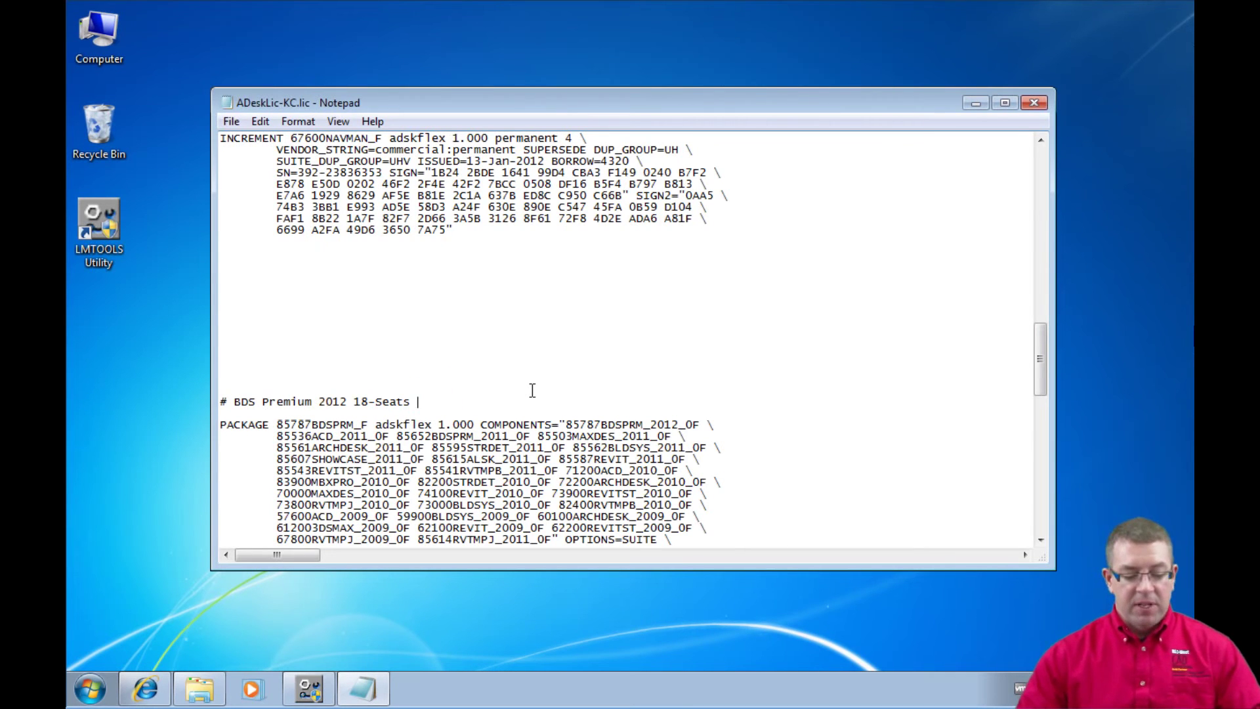
{"action": "type", "text": "#"}
- Remove the surplus blank lines between the NAVMAN block and the BDS Premium 2012 comment
{"action": "scroll", "coordinate": [554, 394], "scroll_direction": "down", "scroll_amount": 1}
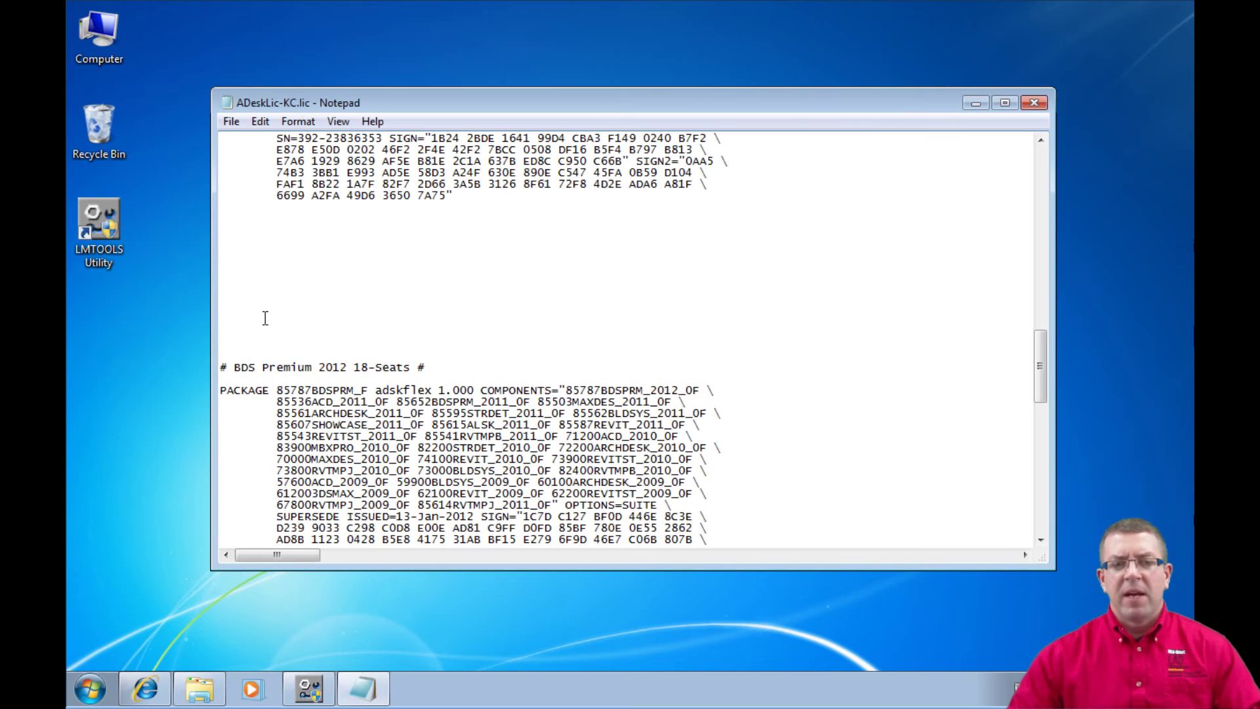
{"action": "left_click", "coordinate": [240, 317]}
{"action": "scroll", "coordinate": [290, 283], "scroll_direction": "down", "scroll_amount": 1}
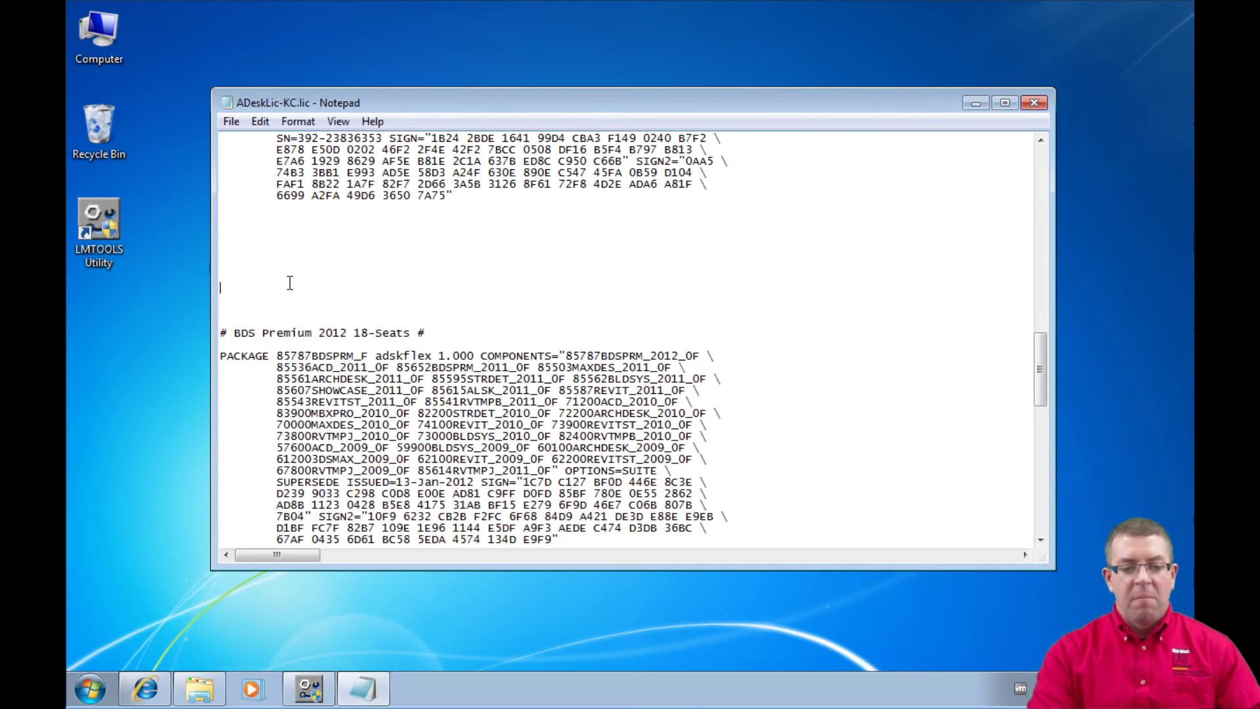
{"action": "key", "text": "BackSpace"}
{"action": "key", "text": "BackSpace"}
{"action": "key", "text": "BackSpace"}
{"action": "key", "text": "BackSpace"}
{"action": "key", "text": "BackSpace"}
{"action": "key", "text": "BackSpace"}
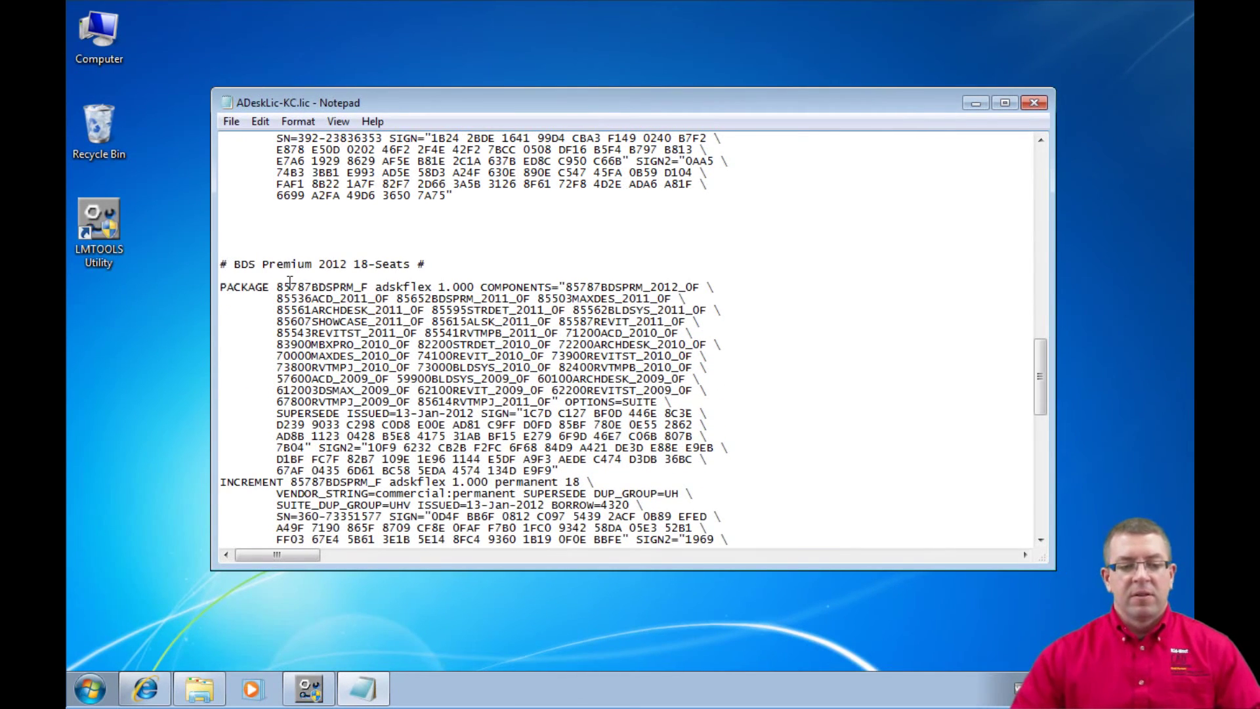
- Review the BDS Ultimate 2012 block and the comments and spacing through the whole license file
{"action": "scroll", "coordinate": [290, 283], "scroll_direction": "down", "scroll_amount": 15}
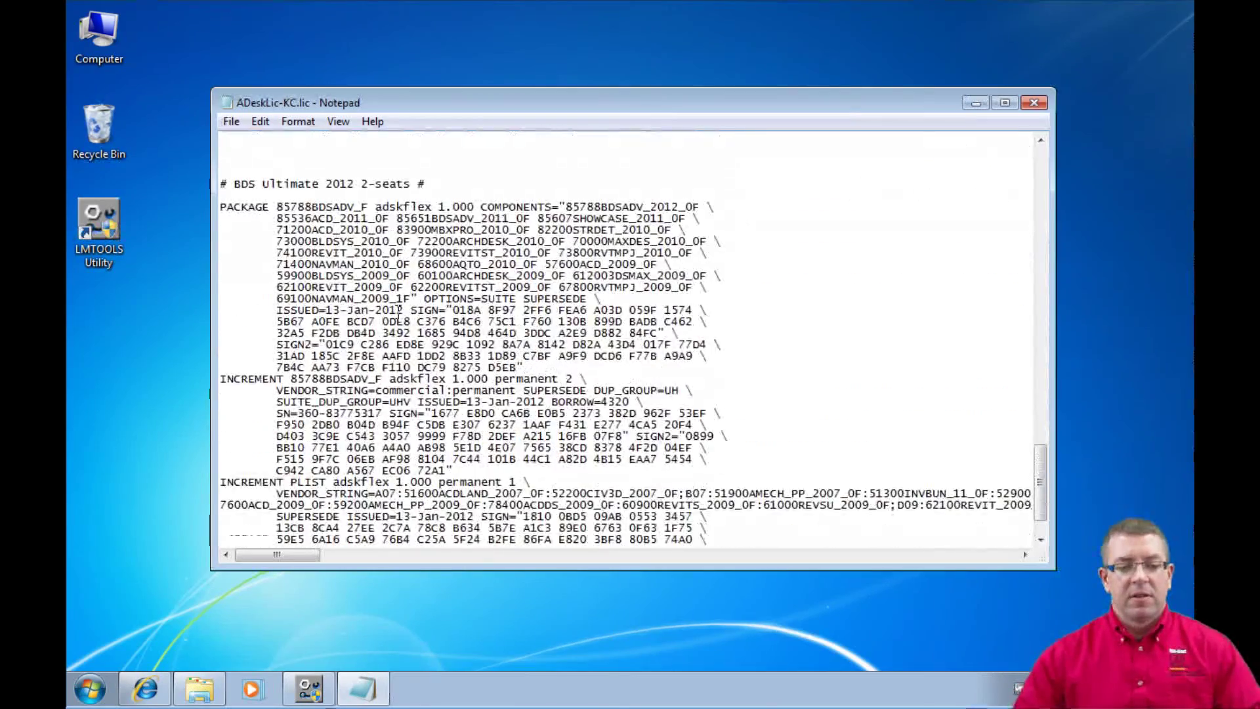
{"action": "scroll", "coordinate": [401, 315], "scroll_direction": "down", "scroll_amount": 2}
{"action": "scroll", "coordinate": [417, 323], "scroll_direction": "up", "scroll_amount": 6}
{"action": "scroll", "coordinate": [417, 322], "scroll_direction": "up", "scroll_amount": 6}
{"action": "scroll", "coordinate": [417, 321], "scroll_direction": "down", "scroll_amount": 4}
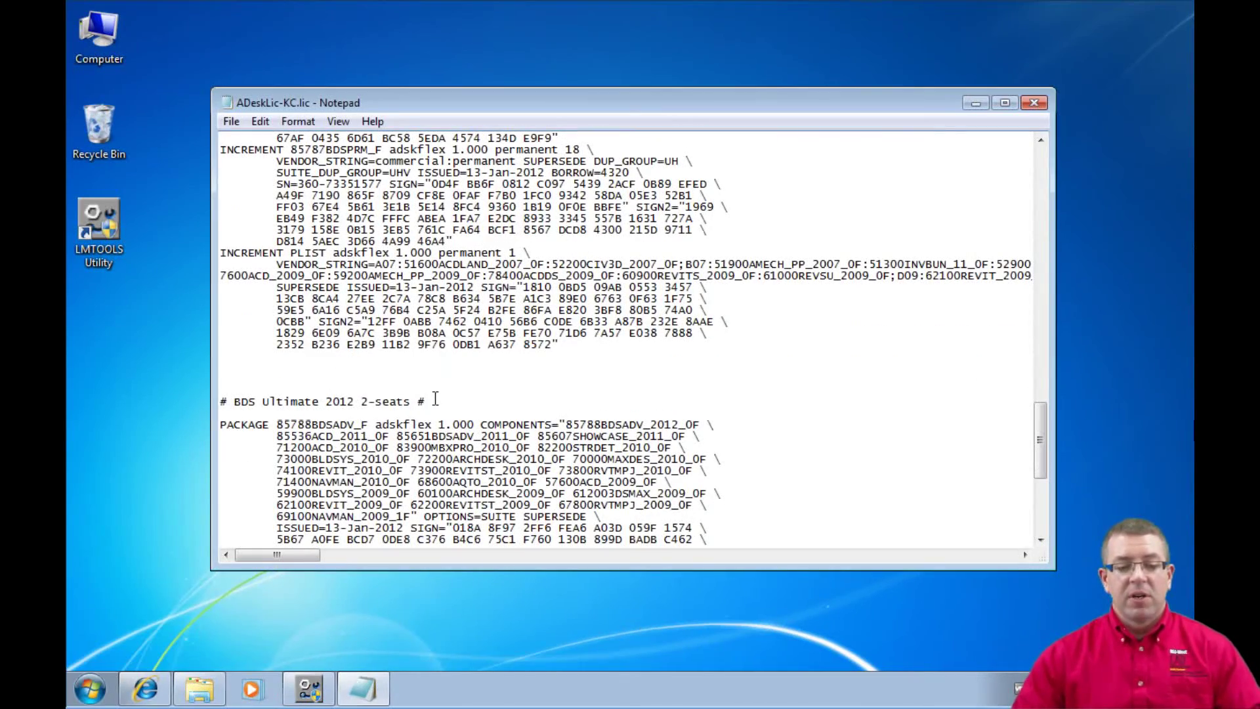
{"action": "scroll", "coordinate": [502, 366], "scroll_direction": "up", "scroll_amount": 11}
{"action": "scroll", "coordinate": [501, 367], "scroll_direction": "up", "scroll_amount": 19}
{"action": "scroll", "coordinate": [514, 371], "scroll_direction": "up", "scroll_amount": 10}
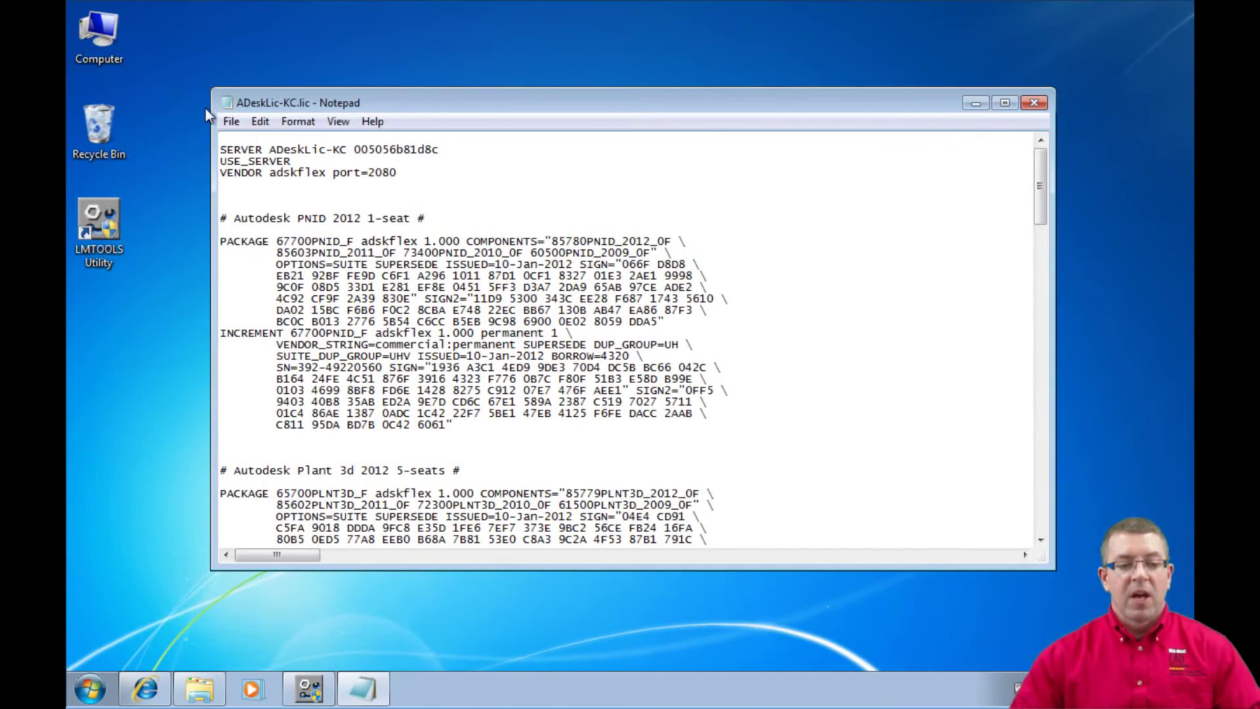
- Save and close the license file, and move its desktop icon directly below the LMTOOLS Utility shortcut
{"action": "left_click", "coordinate": [230, 122]}
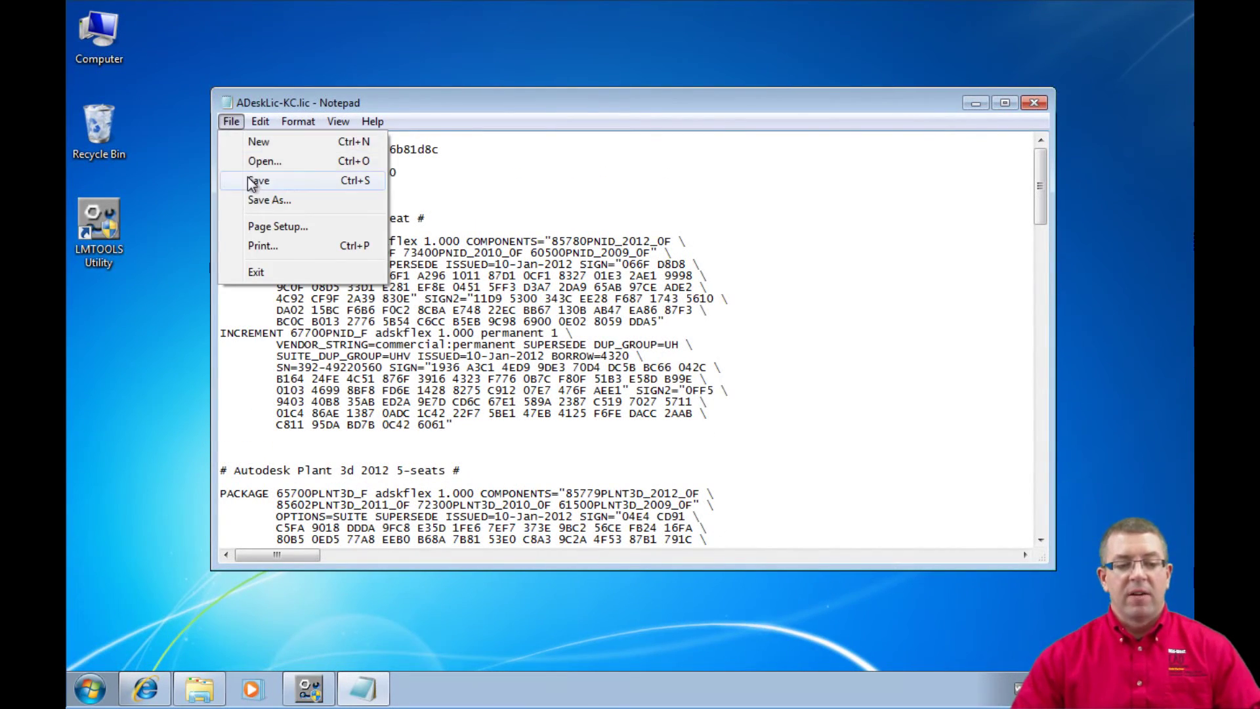
{"action": "left_click", "coordinate": [253, 182]}
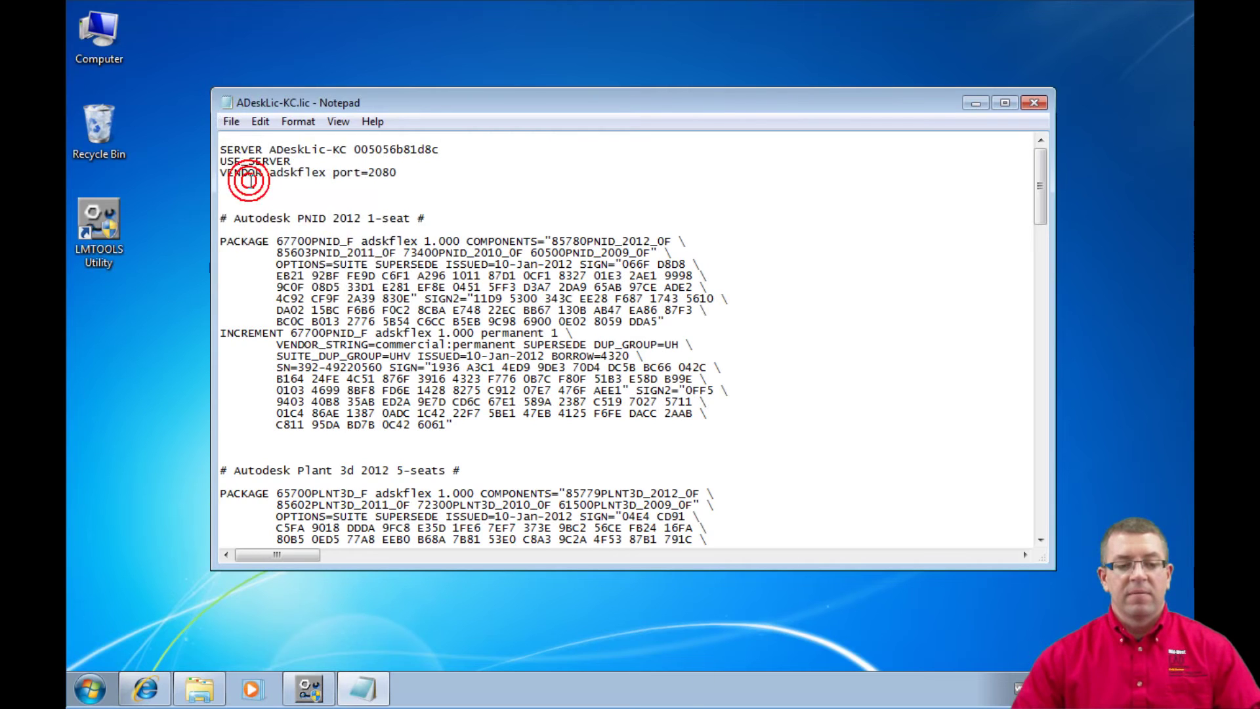
{"action": "left_click", "coordinate": [1040, 104]}
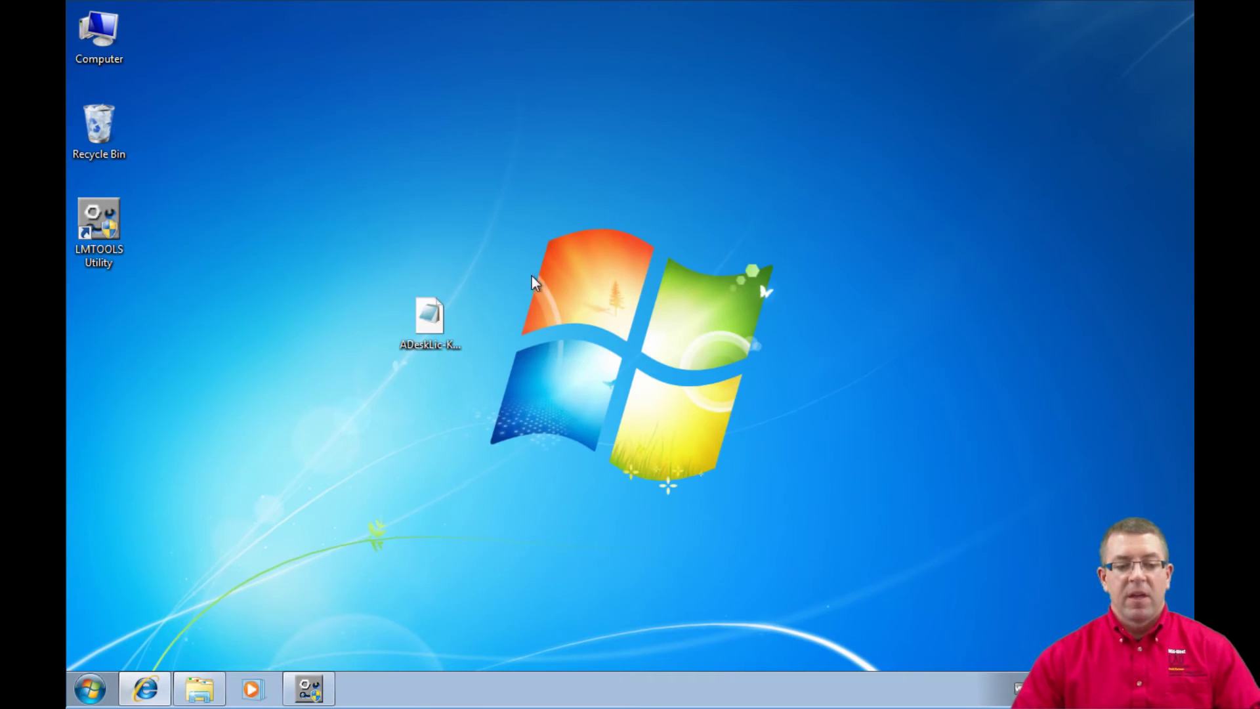
{"action": "left_click_drag", "start_coordinate": [439, 318], "coordinate": [132, 334]}
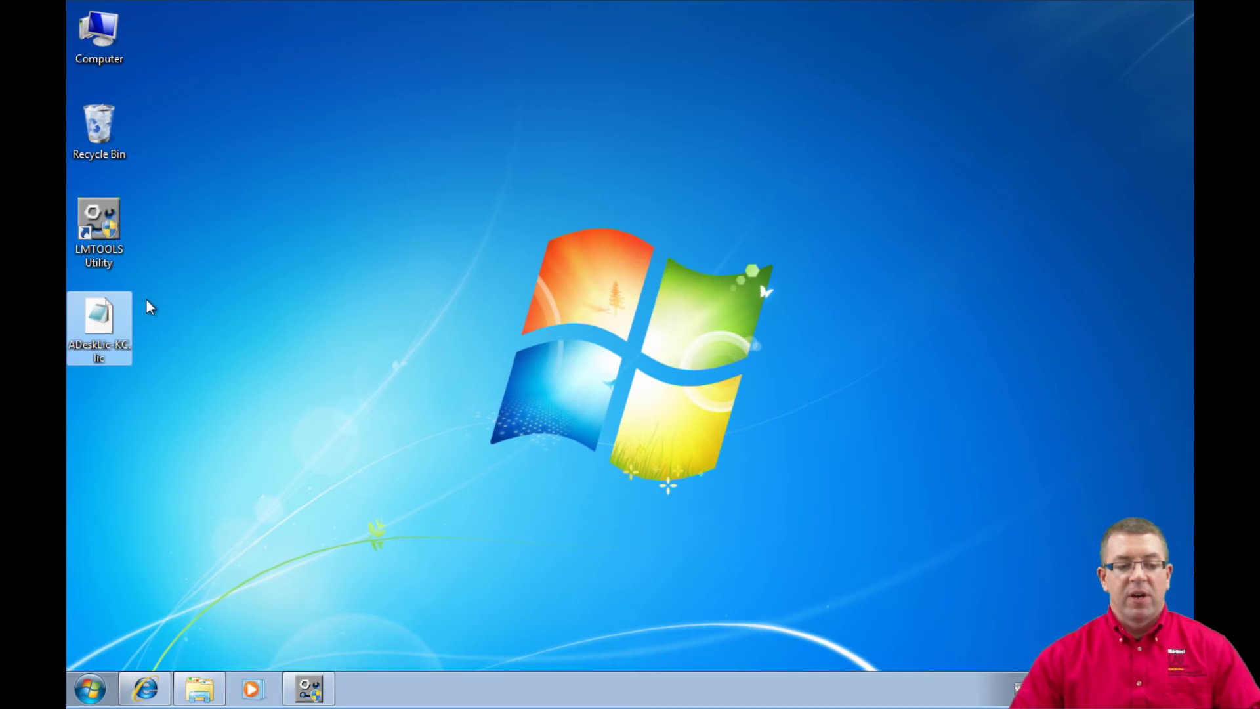
- In LMTOOLS, set the license file path of Flexlm Service 1 to ADeskLic-KC.lic on the Desktop and save the service settings
{"action": "left_click", "coordinate": [208, 252]}
{"action": "double_click", "coordinate": [94, 216]}
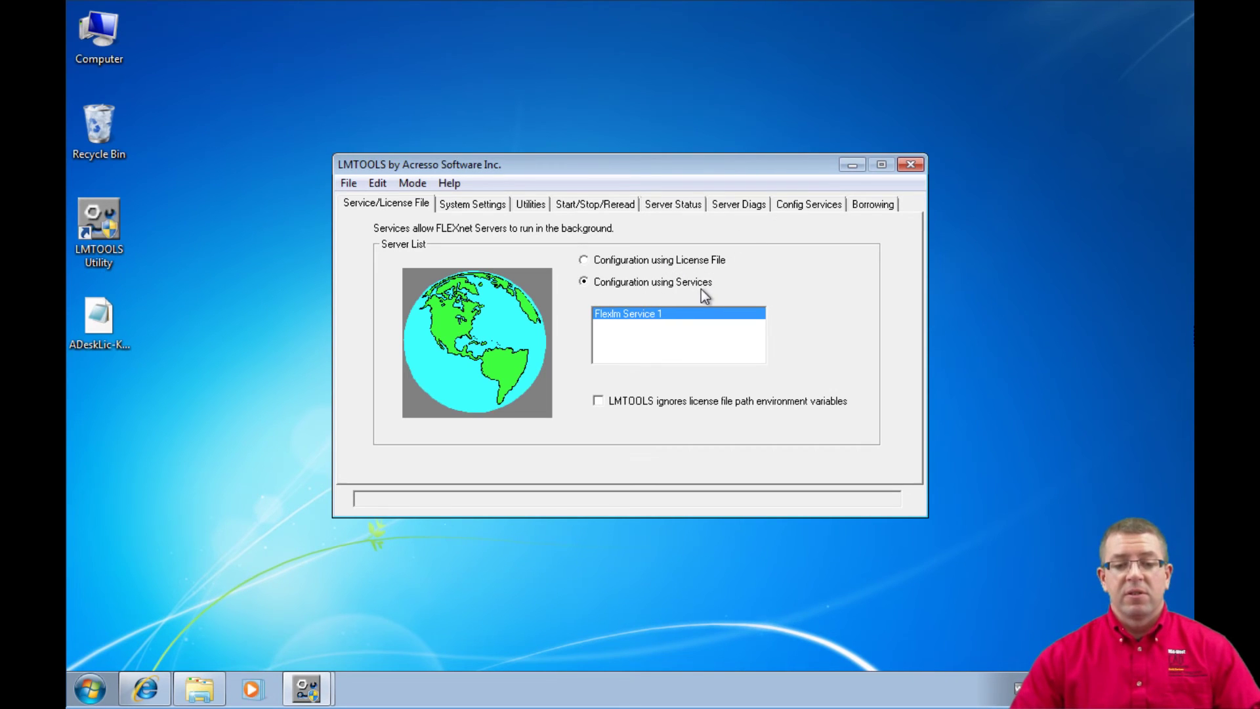
{"action": "left_click", "coordinate": [808, 205]}
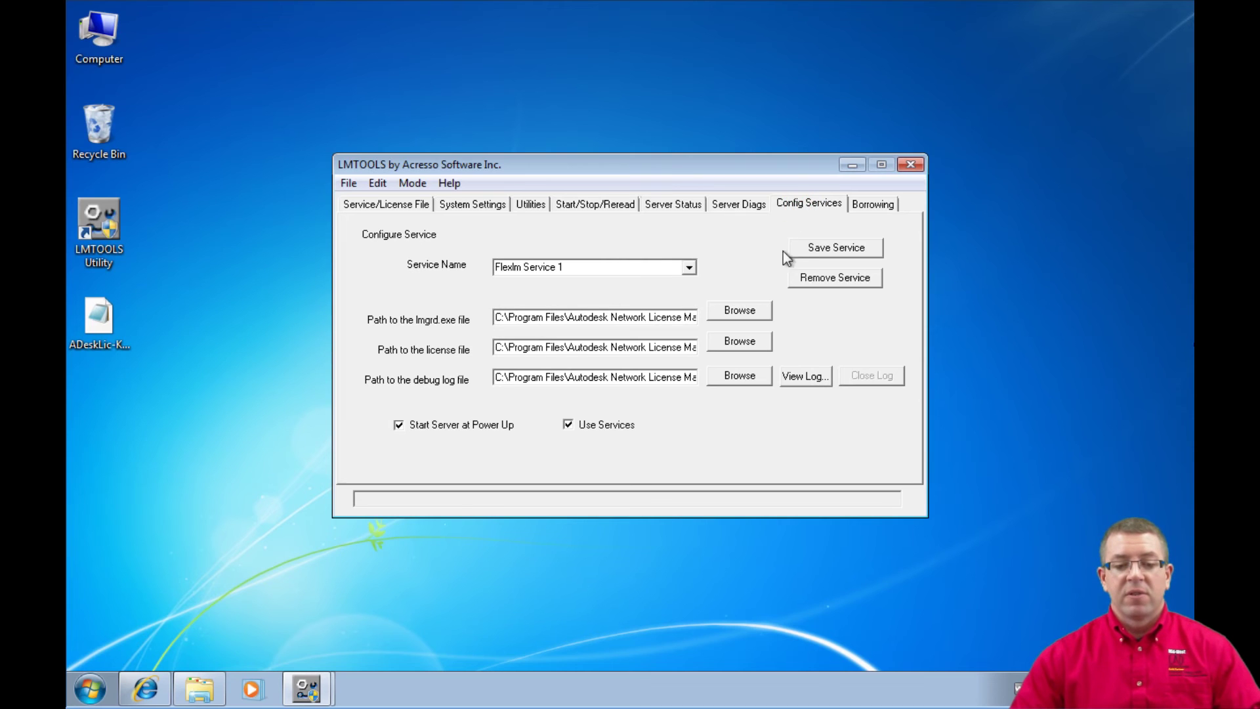
{"action": "left_click", "coordinate": [738, 348]}
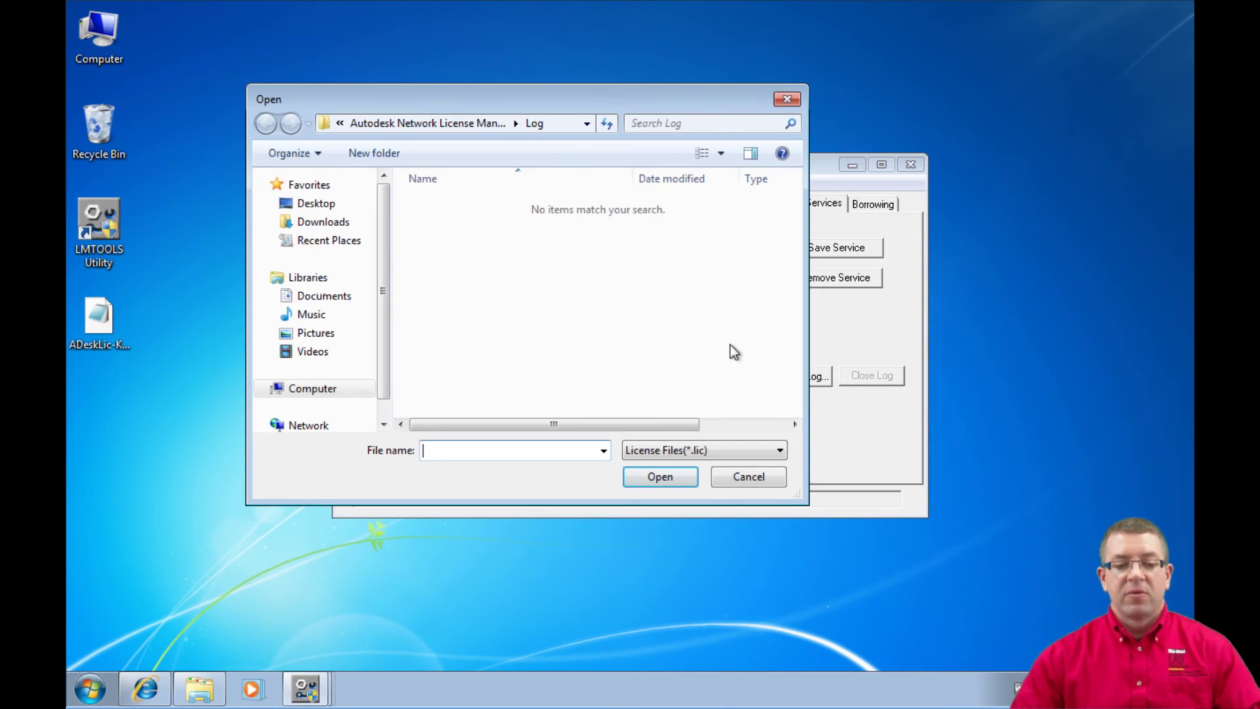
{"action": "scroll", "coordinate": [386, 289], "scroll_direction": "down", "scroll_amount": 1}
{"action": "left_click_drag", "start_coordinate": [386, 286], "coordinate": [386, 351]}
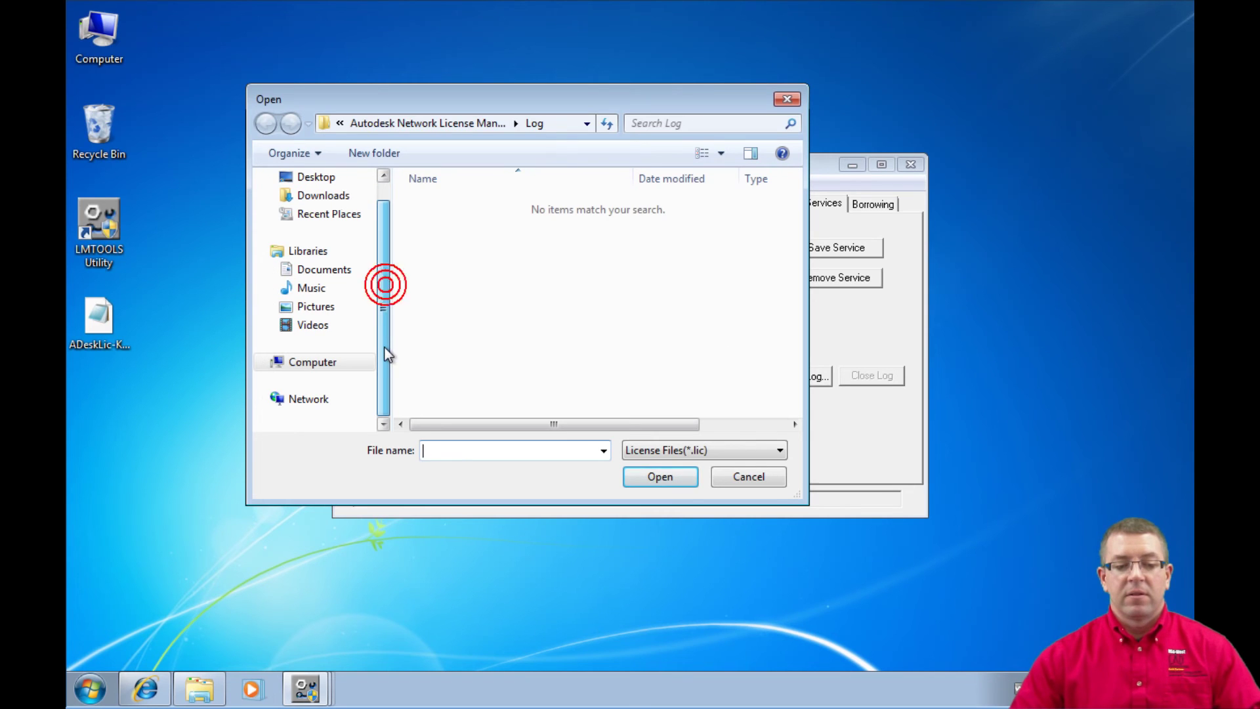
{"action": "left_click", "coordinate": [313, 178]}
{"action": "double_click", "coordinate": [483, 392]}
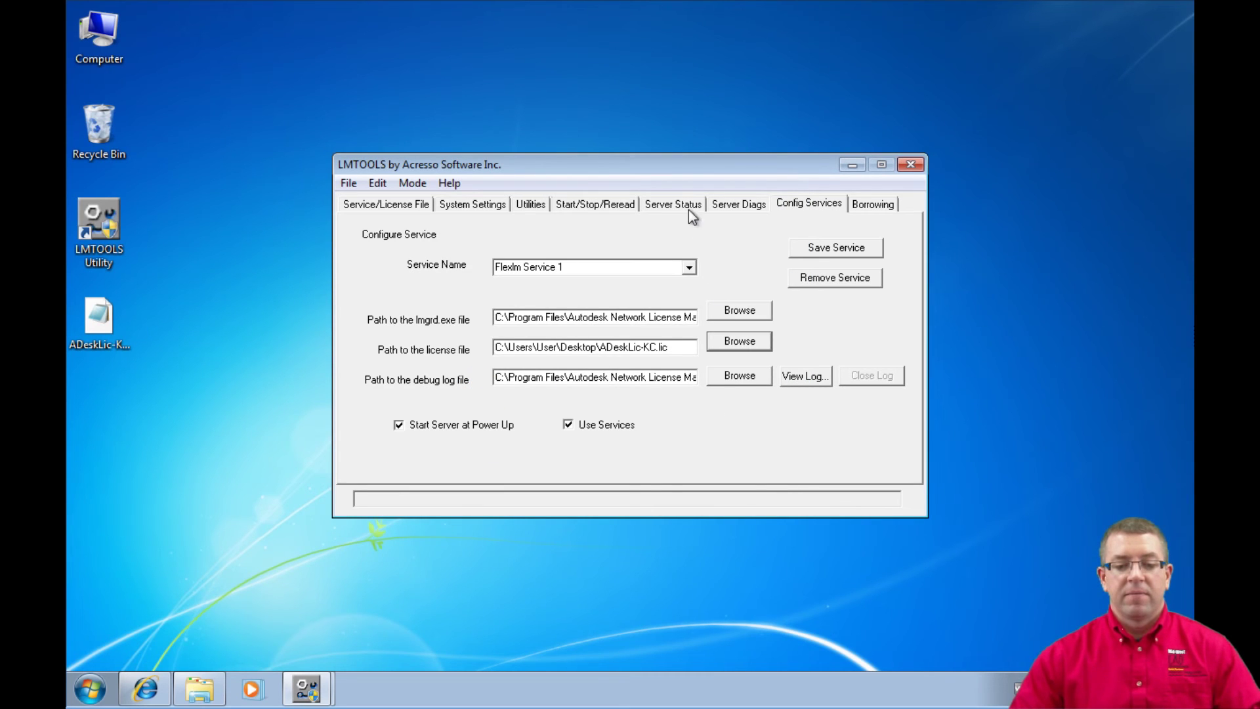
{"action": "left_click", "coordinate": [840, 246]}
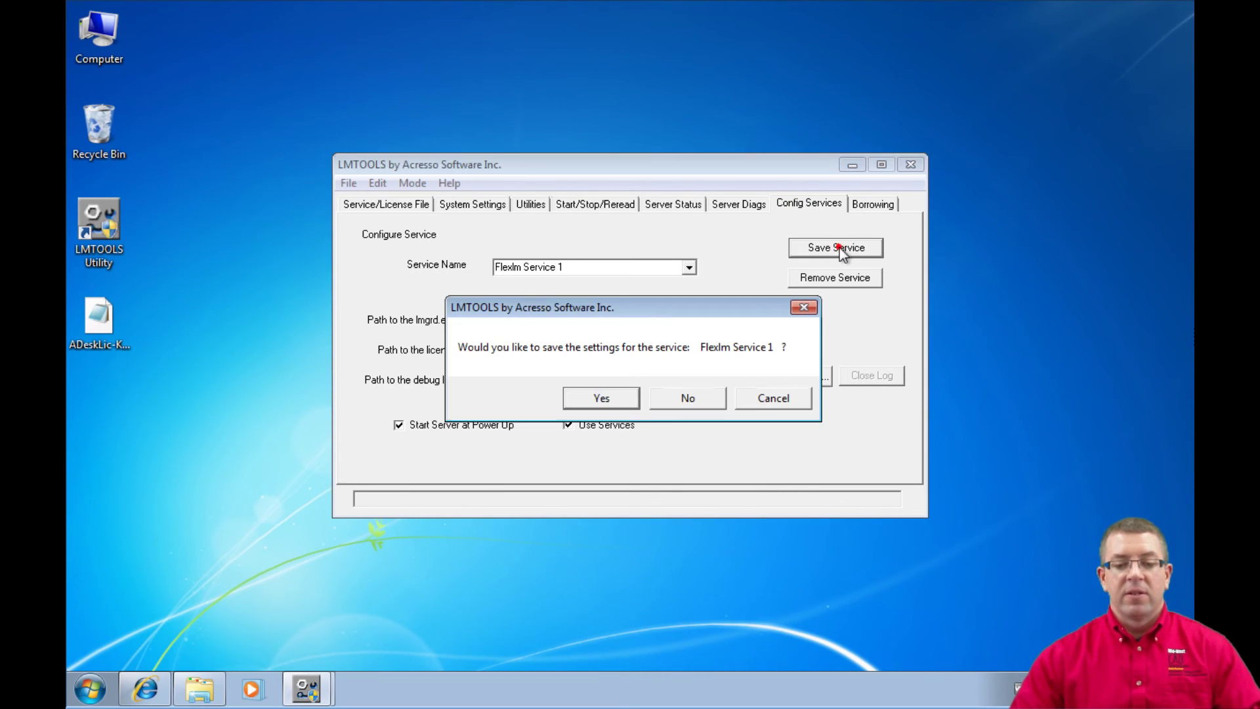
{"action": "left_click", "coordinate": [605, 394]}
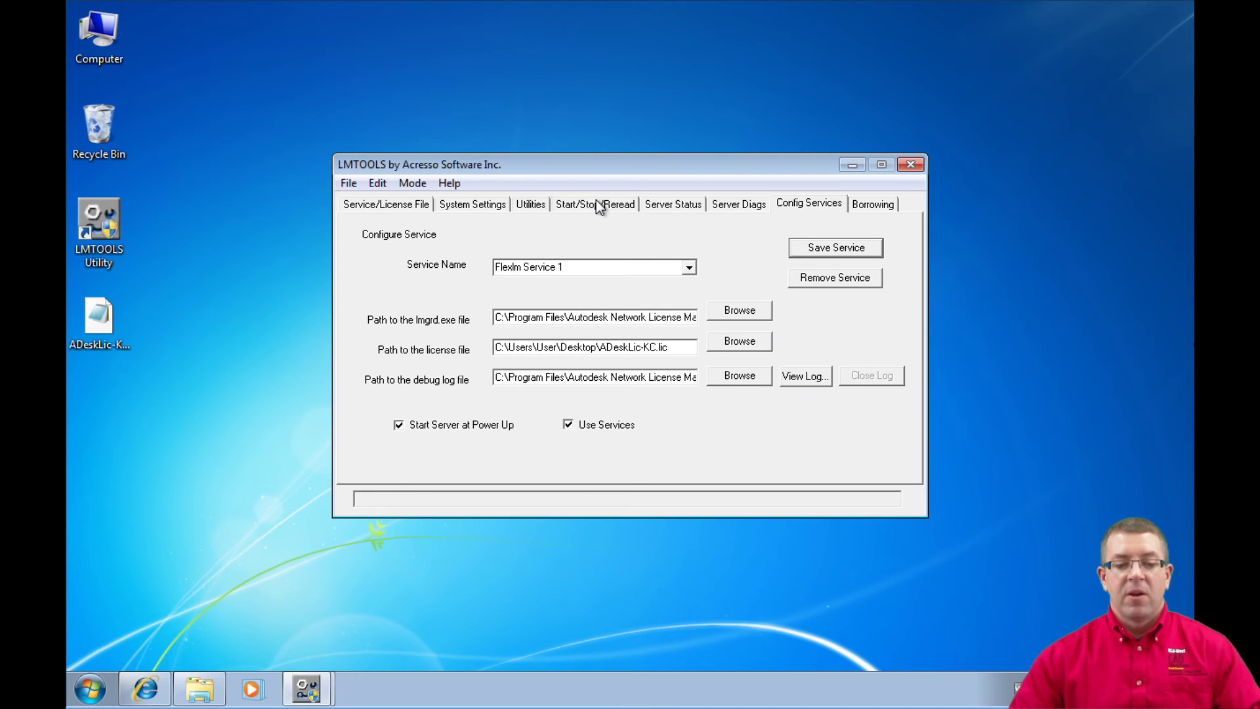
- Stop the license server and start it again
{"action": "left_click", "coordinate": [596, 203]}
{"action": "left_click", "coordinate": [633, 387]}
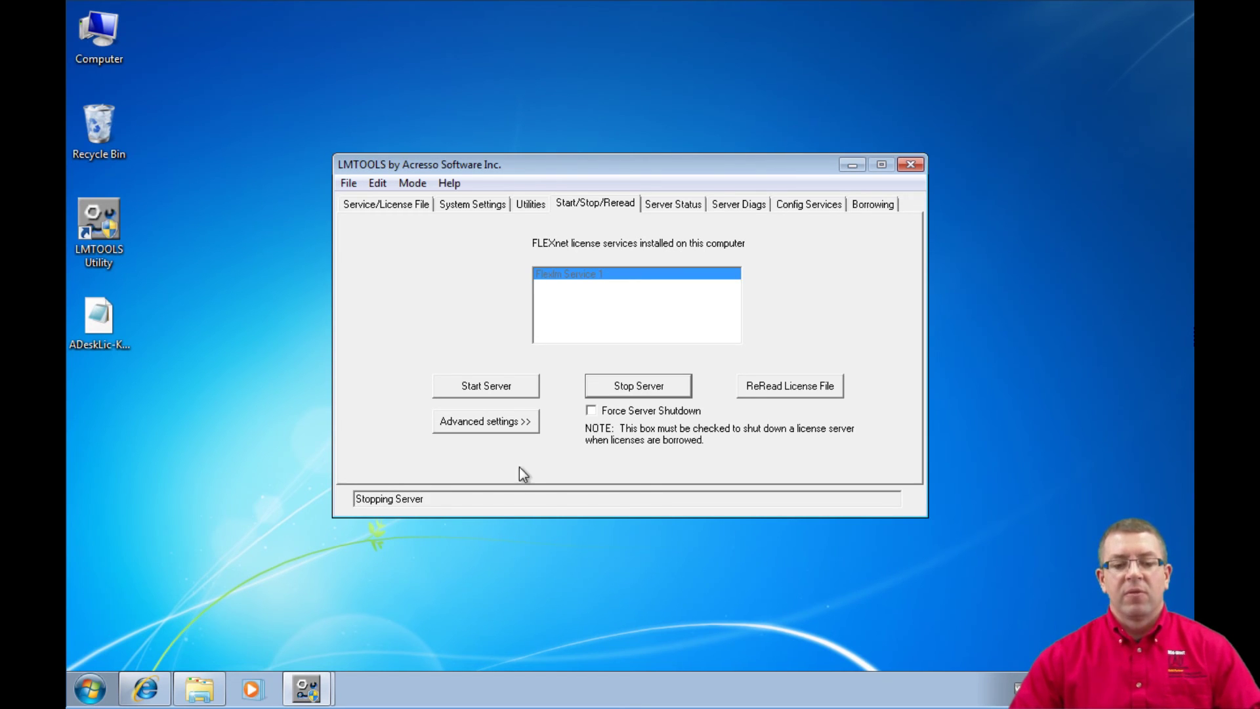
{"action": "left_click", "coordinate": [506, 388]}
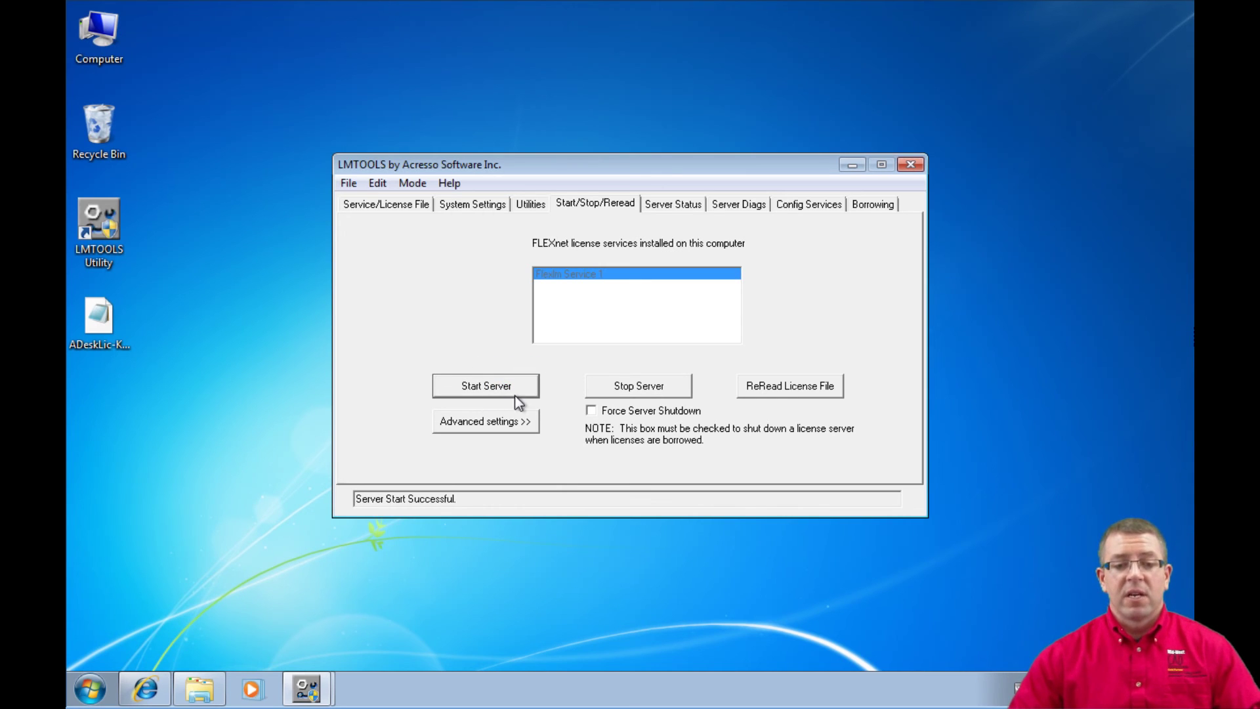
- Perform a server status enquiry and check the license file path reported in its output
{"action": "left_click", "coordinate": [675, 200]}
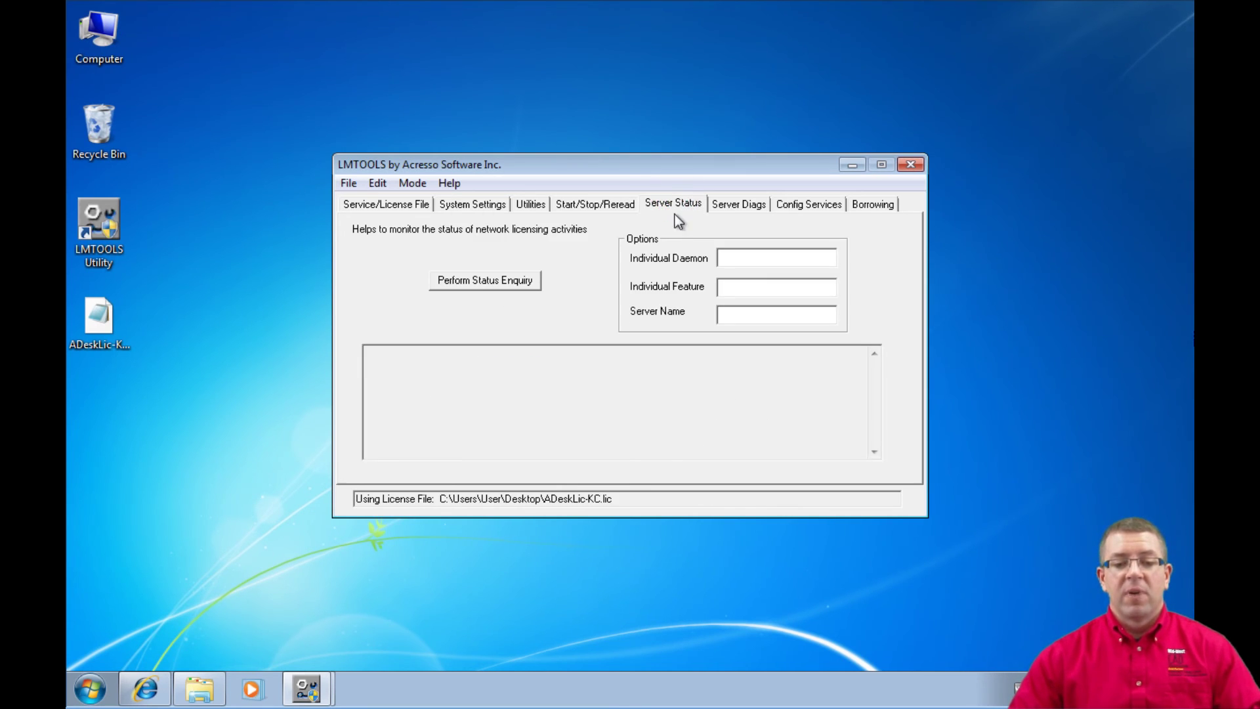
{"action": "left_click", "coordinate": [516, 279]}
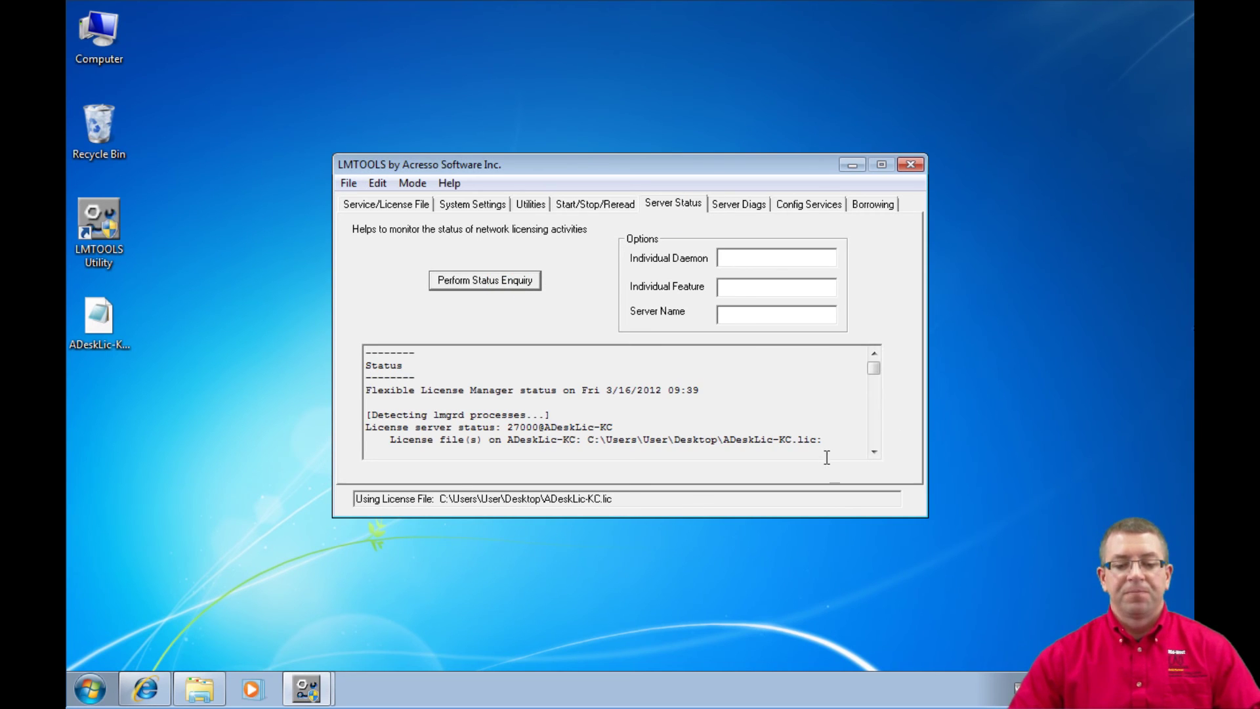
{"action": "left_click", "coordinate": [874, 452]}
{"action": "left_click", "coordinate": [874, 452]}
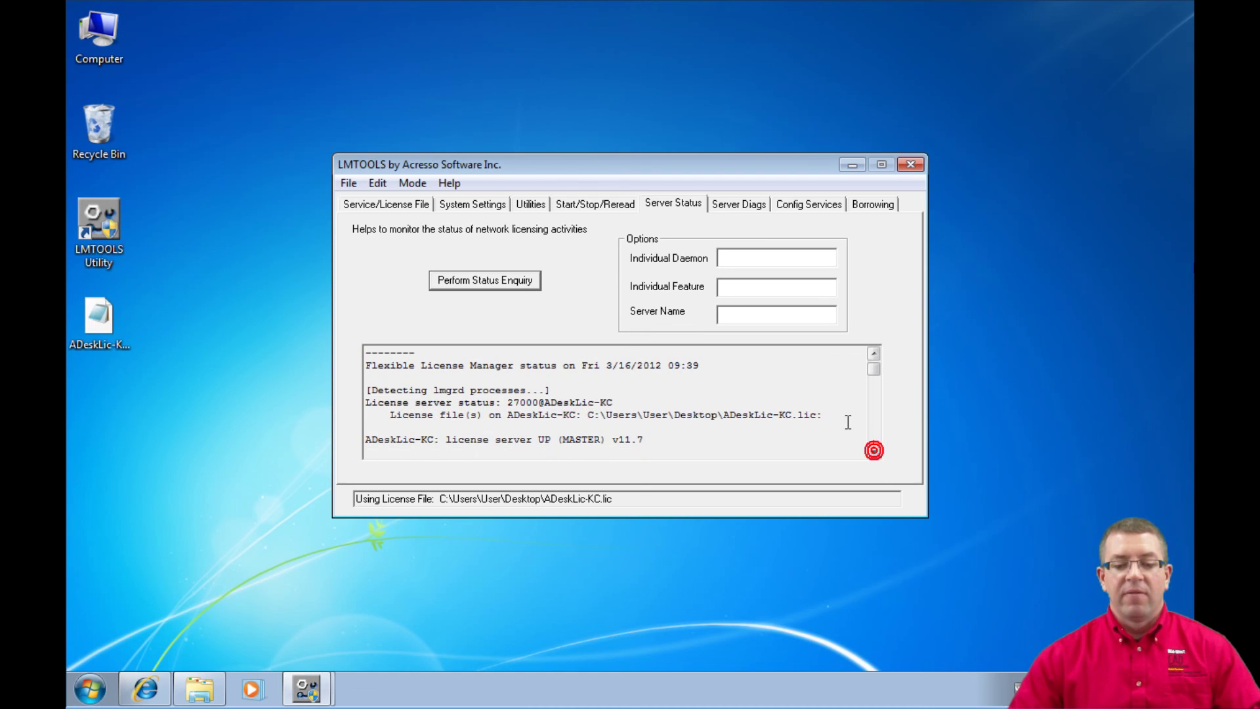
{"action": "left_click_drag", "start_coordinate": [824, 415], "coordinate": [588, 418]}
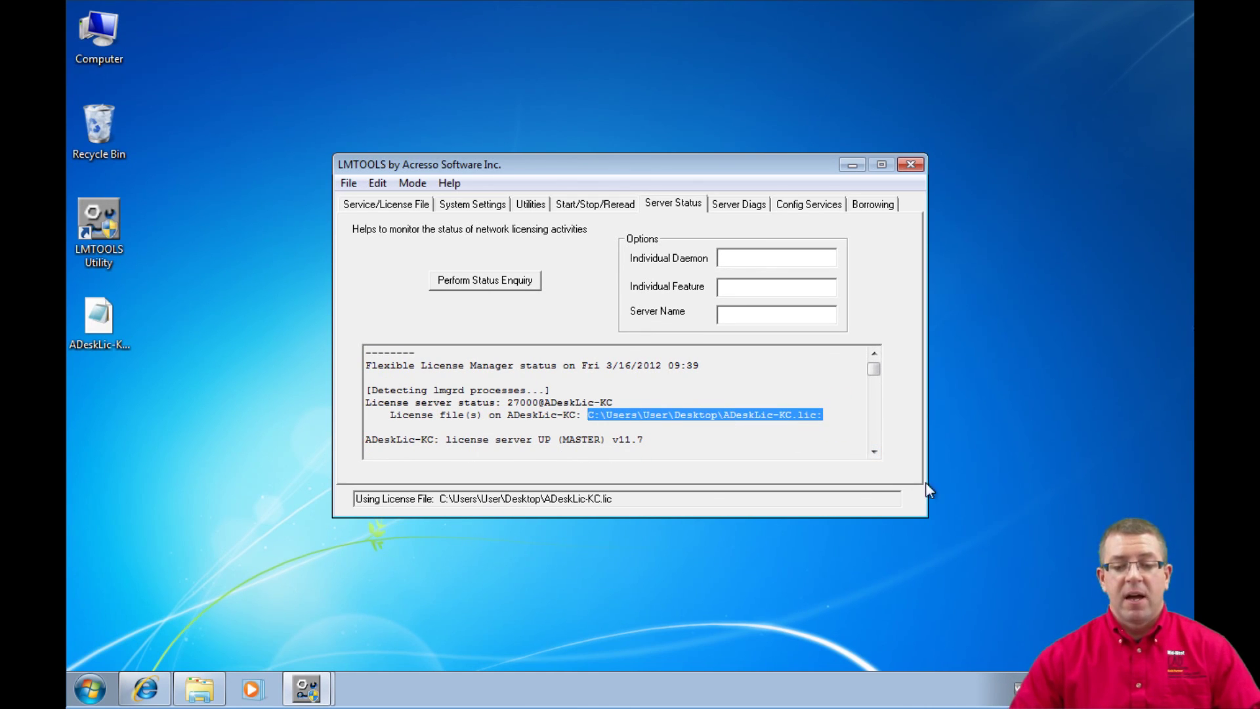
- Examine the issued and in-use license totals for feature 85536ACD_2011_0F in the status output, and close LMTOOLS
{"action": "left_click", "coordinate": [874, 452]}
{"action": "left_click", "coordinate": [874, 451]}
{"action": "left_click", "coordinate": [874, 452]}
{"action": "left_click", "coordinate": [874, 452]}
{"action": "left_click", "coordinate": [874, 451]}
{"action": "left_click", "coordinate": [873, 452]}
{"action": "left_click", "coordinate": [873, 451]}
{"action": "left_click", "coordinate": [874, 452]}
{"action": "left_click", "coordinate": [874, 451]}
{"action": "left_click", "coordinate": [874, 451]}
{"action": "left_click", "coordinate": [873, 451]}
{"action": "left_click", "coordinate": [873, 451]}
{"action": "left_click", "coordinate": [874, 451]}
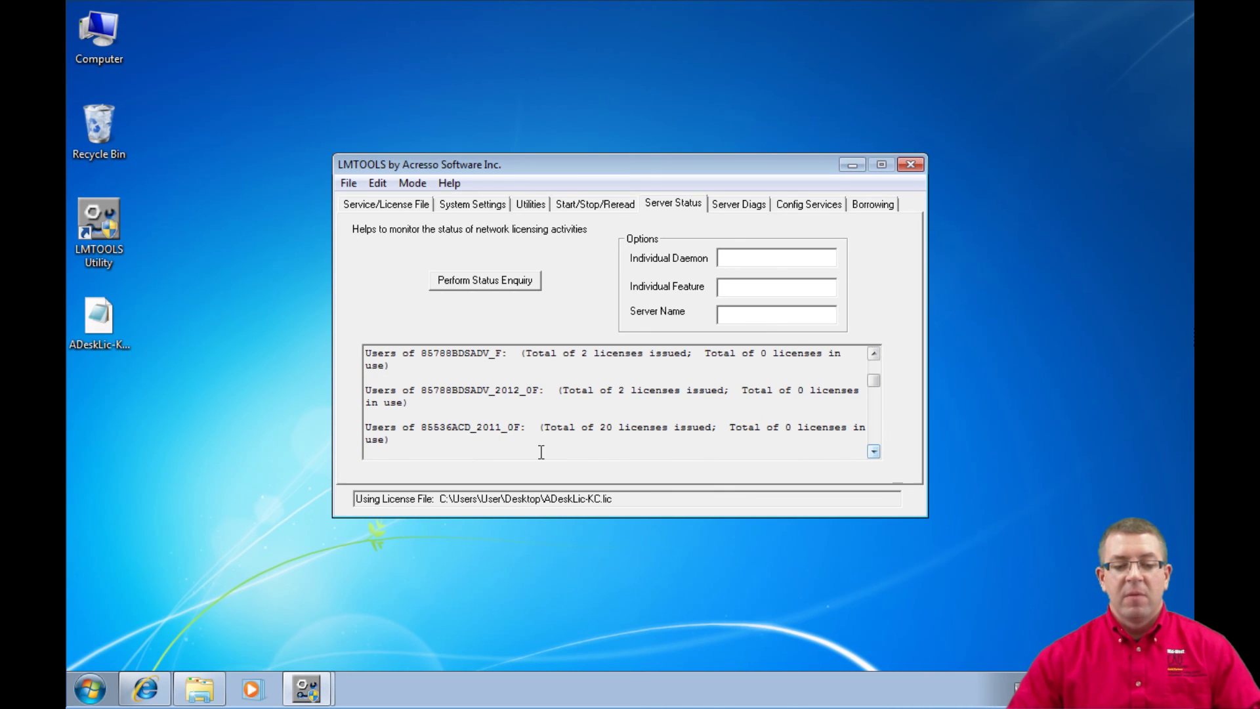
{"action": "left_click_drag", "start_coordinate": [421, 428], "coordinate": [522, 430]}
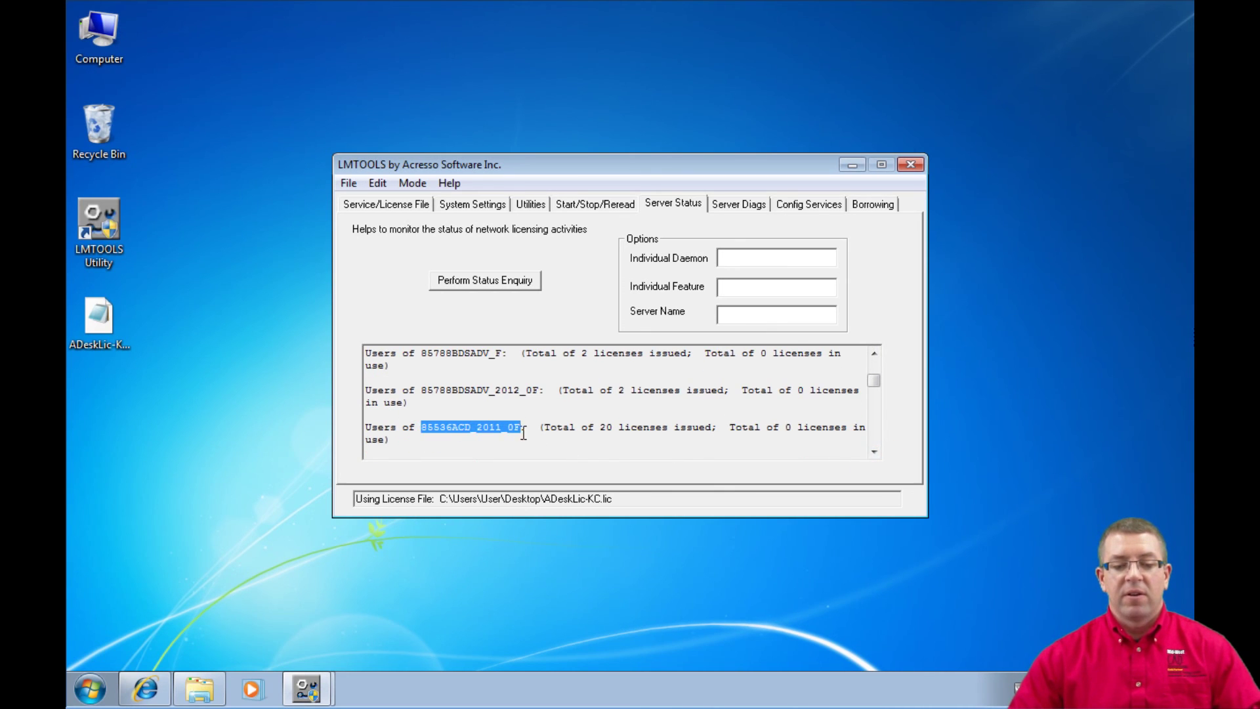
{"action": "left_click_drag", "start_coordinate": [599, 428], "coordinate": [613, 428]}
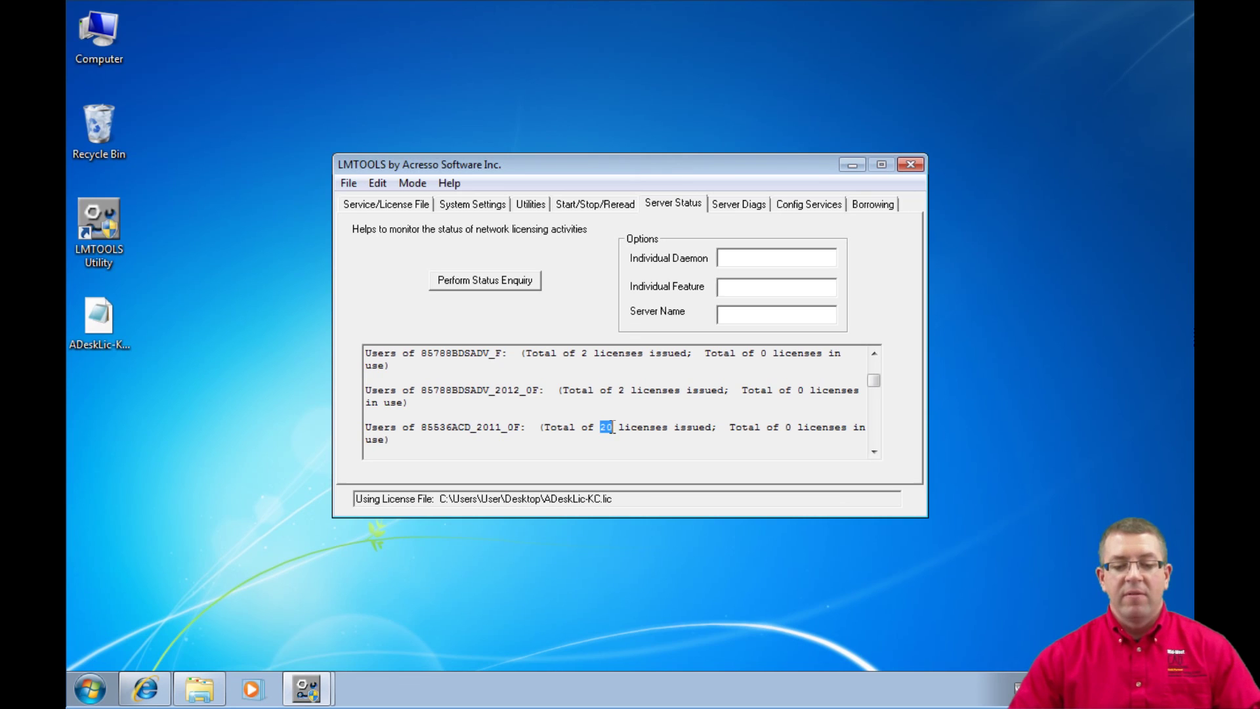
{"action": "left_click_drag", "start_coordinate": [785, 428], "coordinate": [792, 428]}
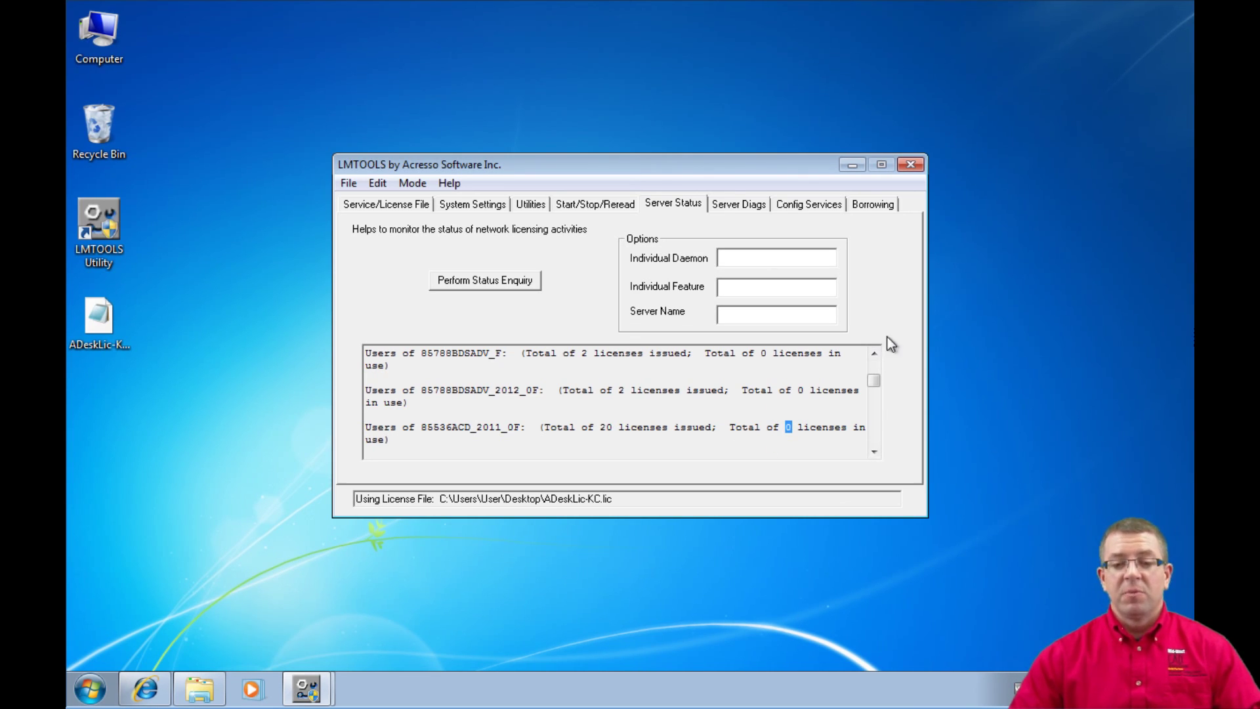
{"action": "left_click", "coordinate": [911, 165]}
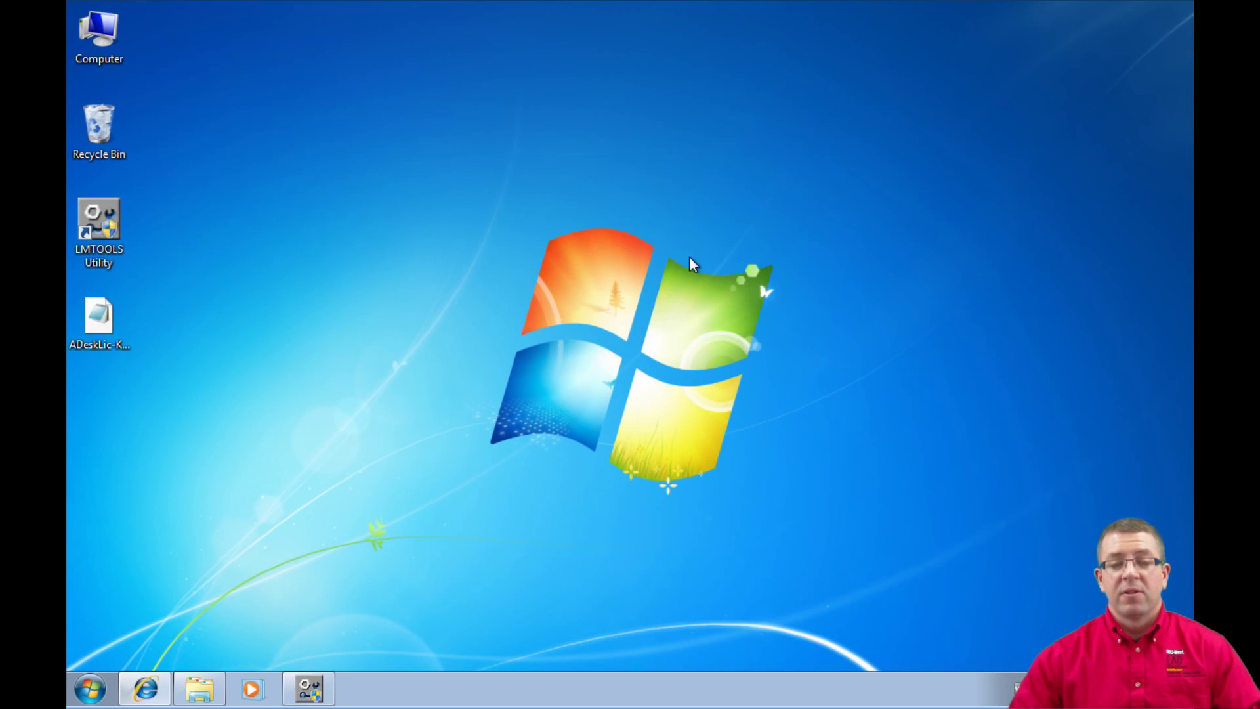